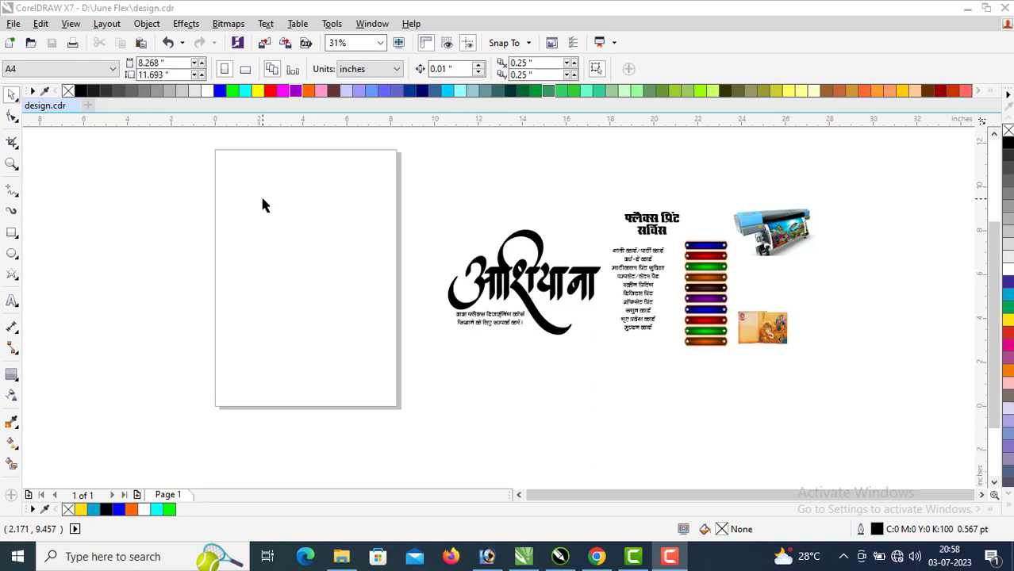
# Step: Set the page size to a 5.5 × 5.5 inch square and zoom in on it
pyautogui.click(158, 63)
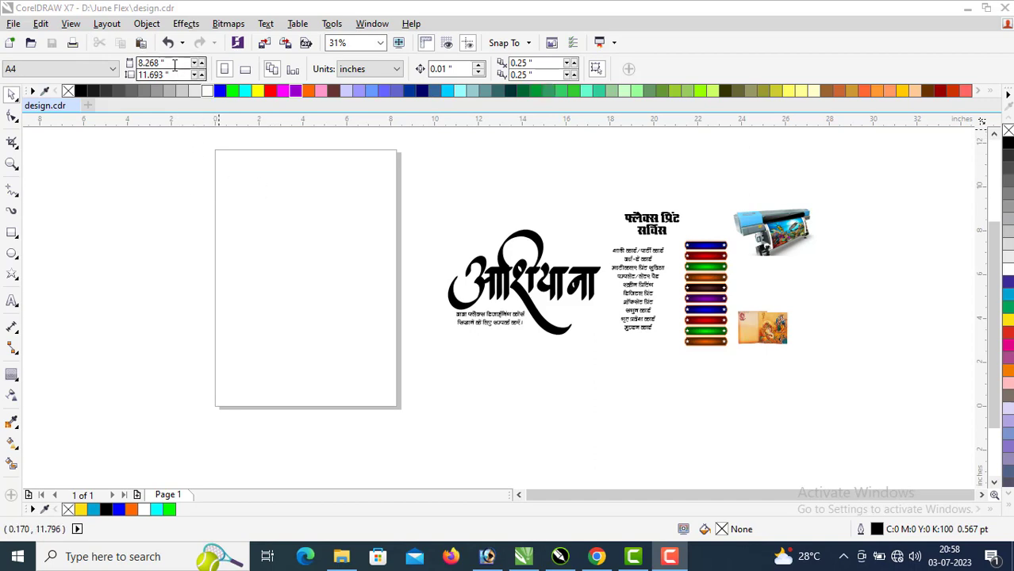
pyautogui.write('5.5')
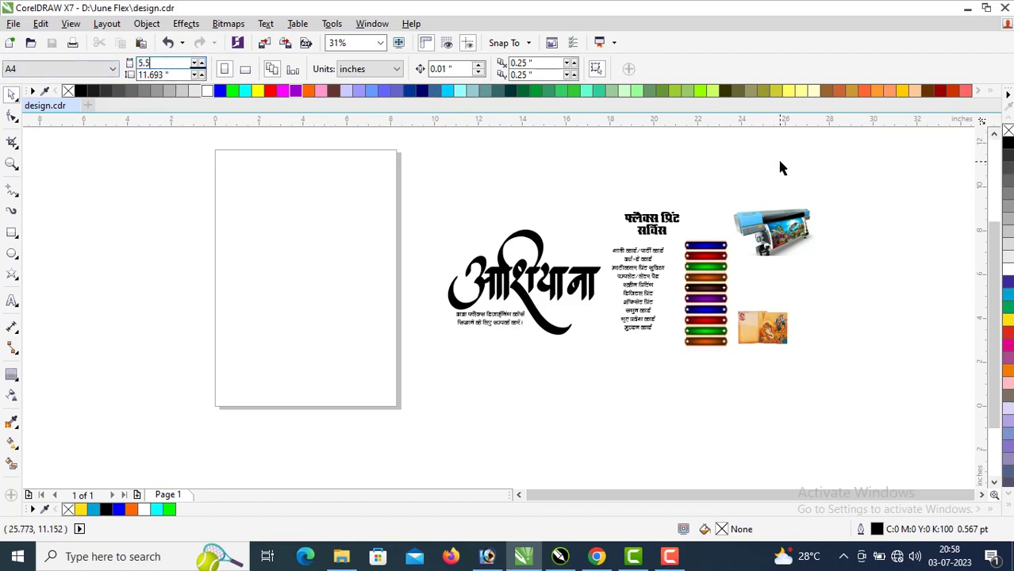
pyautogui.press('Tab')
pyautogui.write('5')
pyautogui.press('Return')
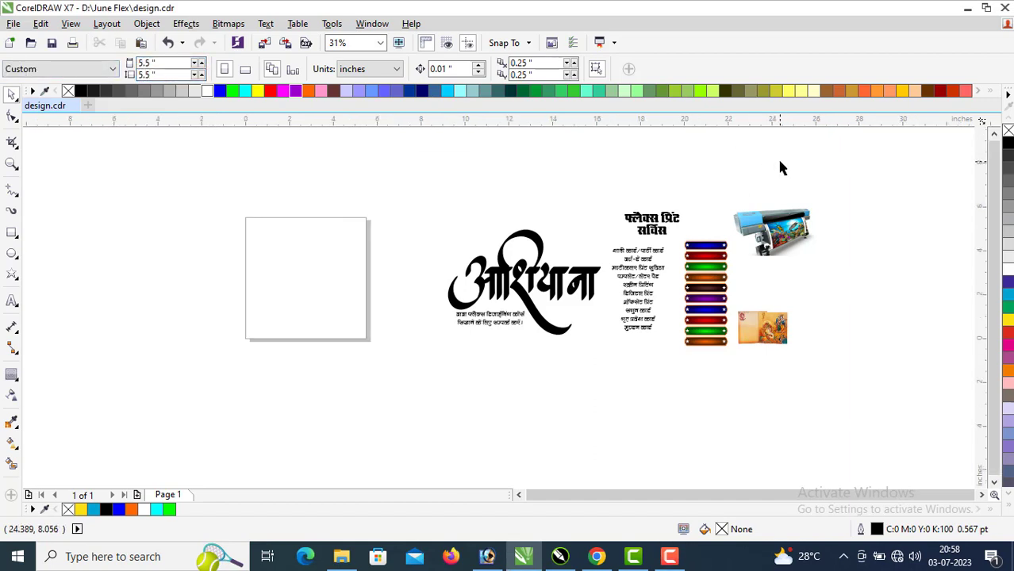
pyautogui.press('z')
pyautogui.click(526, 324)
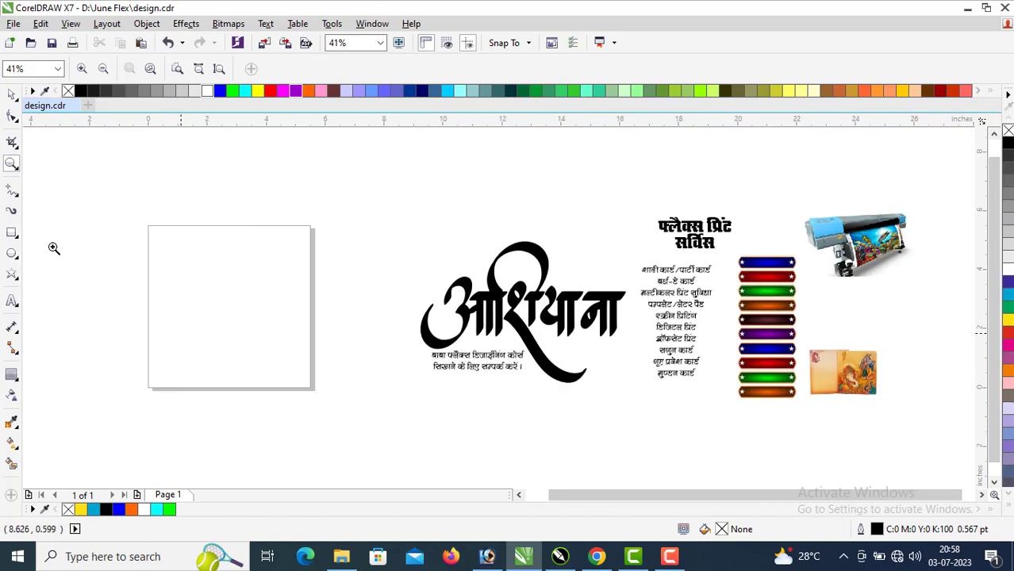
pyautogui.moveTo(74, 181); pyautogui.dragTo(487, 423)
pyautogui.press('space')
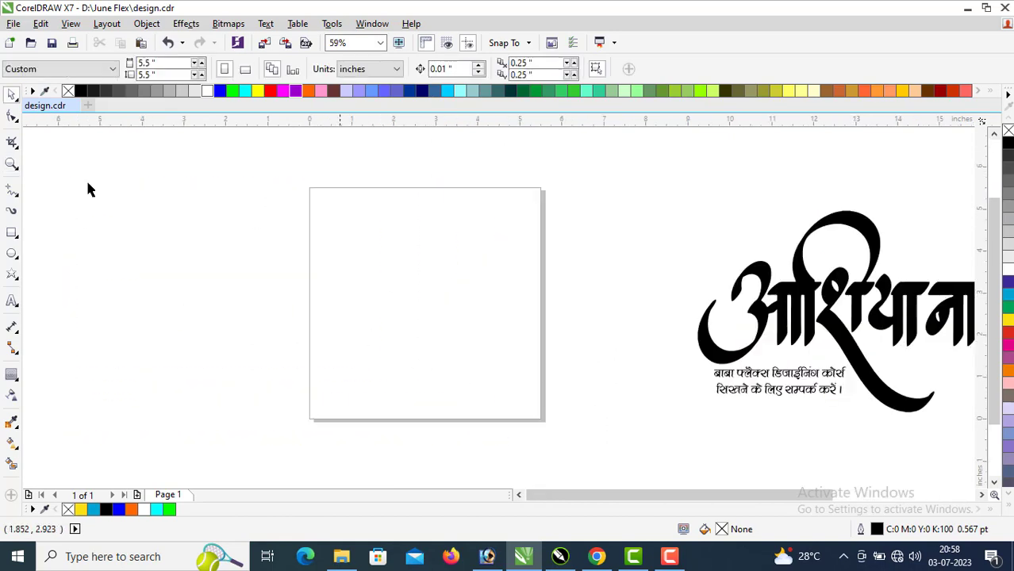
# Step: Draw a 5.317-inch circle filling the page and zoom in on it
pyautogui.click(15, 254)
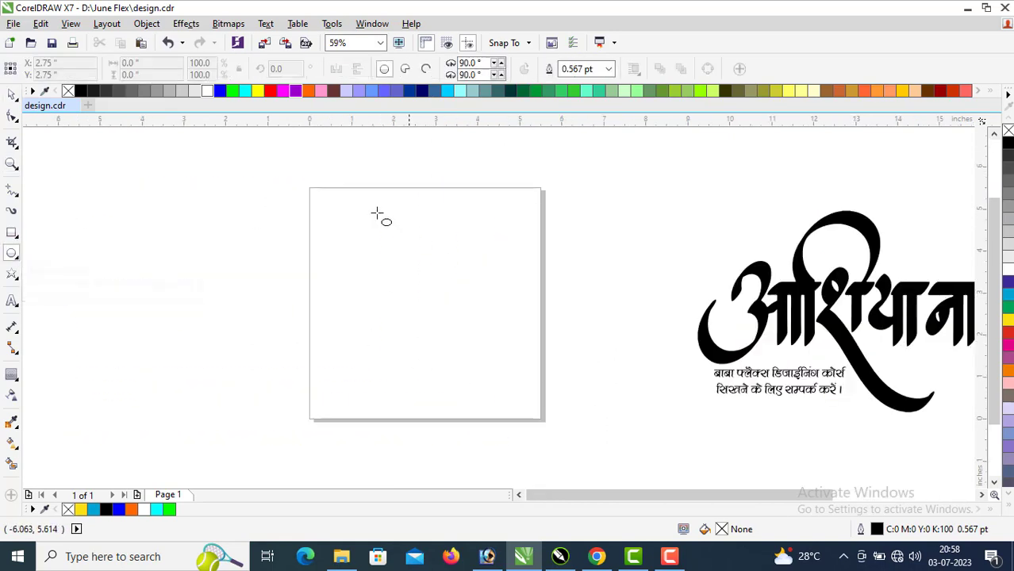
pyautogui.moveTo(317, 204); pyautogui.dragTo(533, 408)
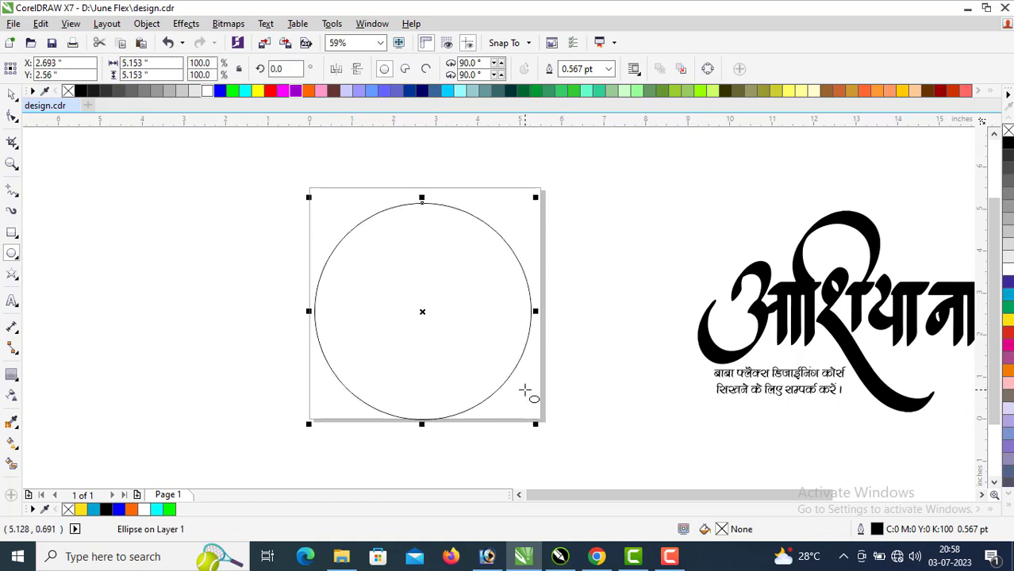
pyautogui.press('z')
pyautogui.moveTo(235, 159)
pyautogui.mouseDown()
pyautogui.moveTo(638, 435)
pyautogui.moveTo(619, 439)
pyautogui.mouseUp()
pyautogui.press('space')
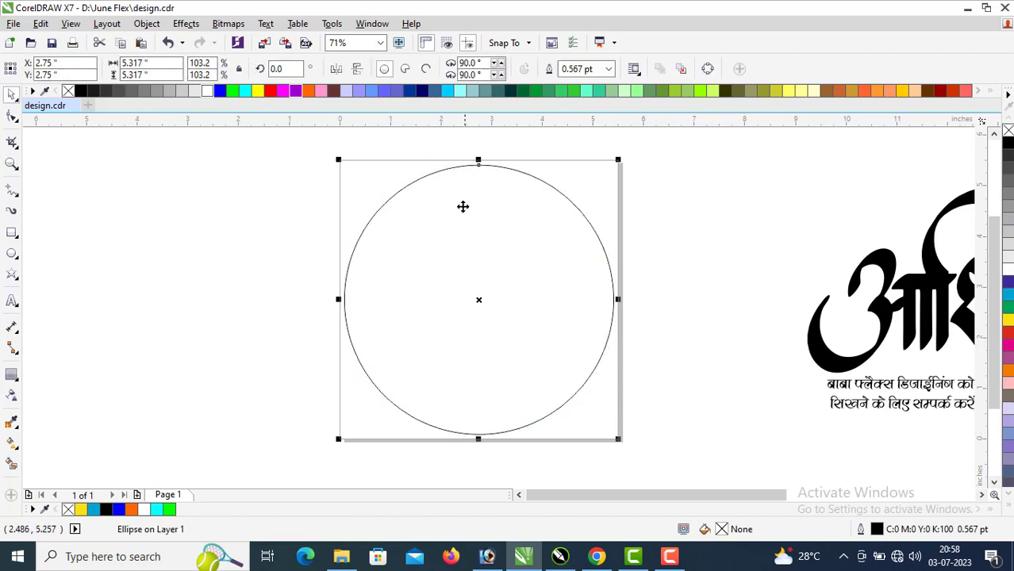
pyautogui.press('z')
pyautogui.moveTo(288, 145); pyautogui.dragTo(707, 465)
pyautogui.press('space')
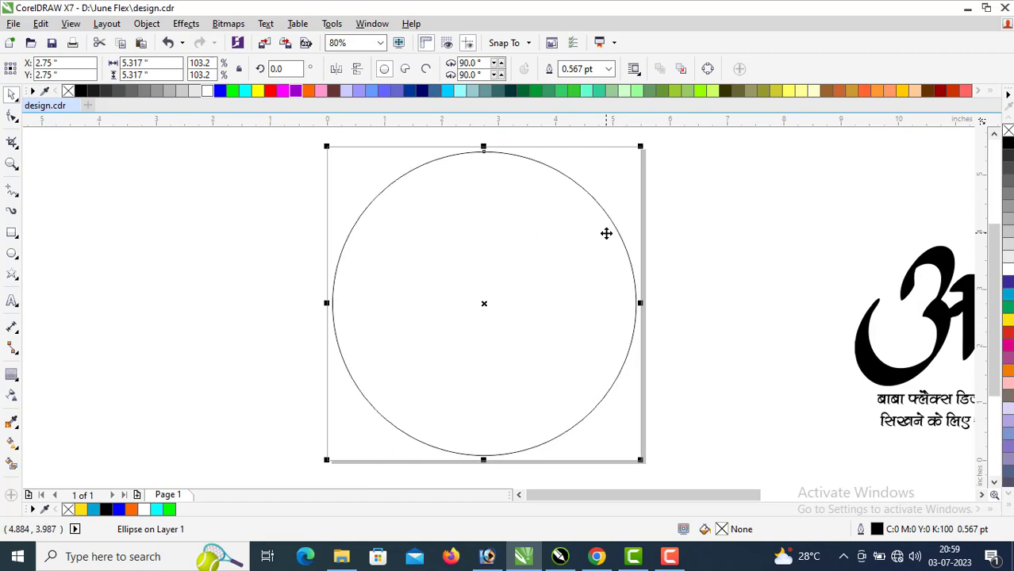
# Step: Leave a 4.818-inch concentric copy of the circle inside it
pyautogui.click(696, 257)
pyautogui.click(623, 375)
pyautogui.moveTo(640, 146); pyautogui.dragTo(627, 165)
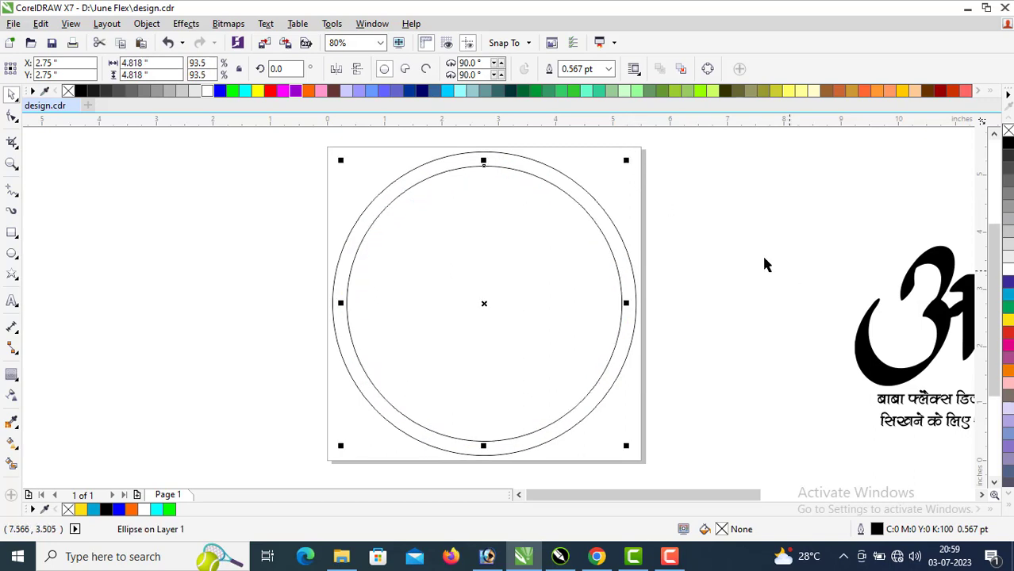
# Step: Draw a vertical line through the circles' centre with the 2-Point Line tool
pyautogui.click(828, 302)
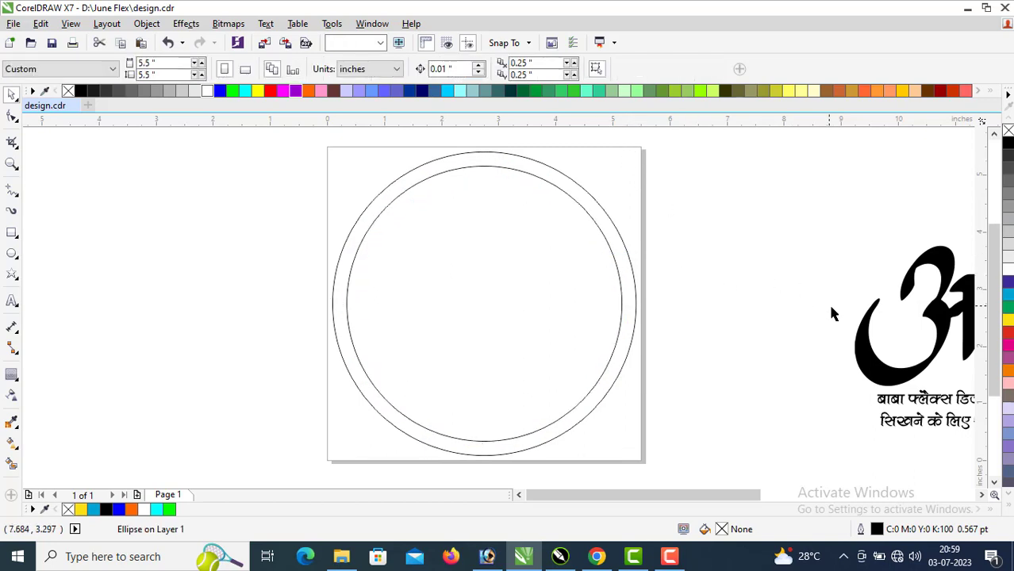
pyautogui.click(12, 191)
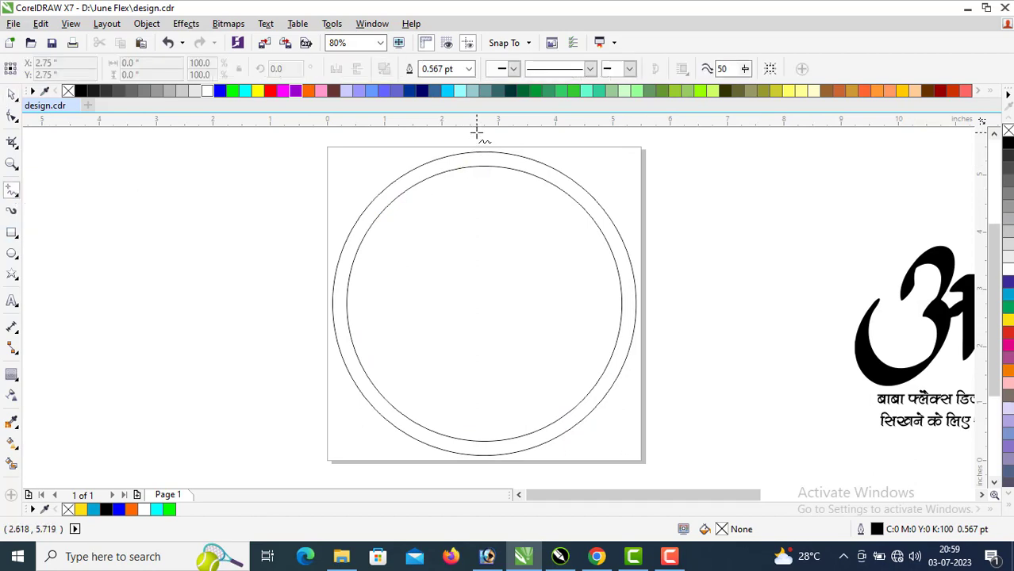
pyautogui.click(476, 131)
pyautogui.click(484, 468)
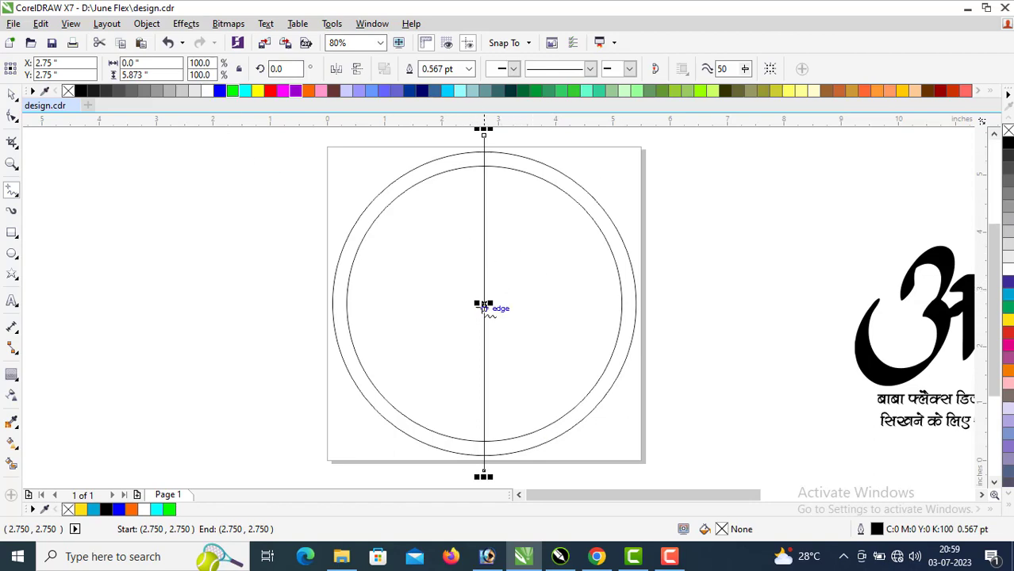
# Step: Add copies rotated in 45° steps for horizontal and diagonal lines
pyautogui.press('space')
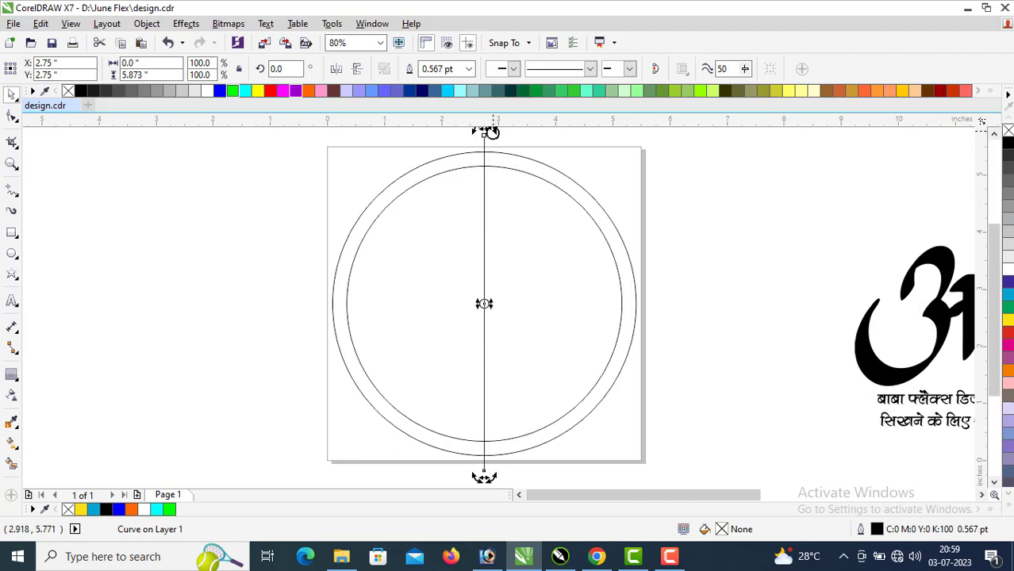
pyautogui.click(484, 141)
pyautogui.moveTo(484, 134); pyautogui.dragTo(591, 196)
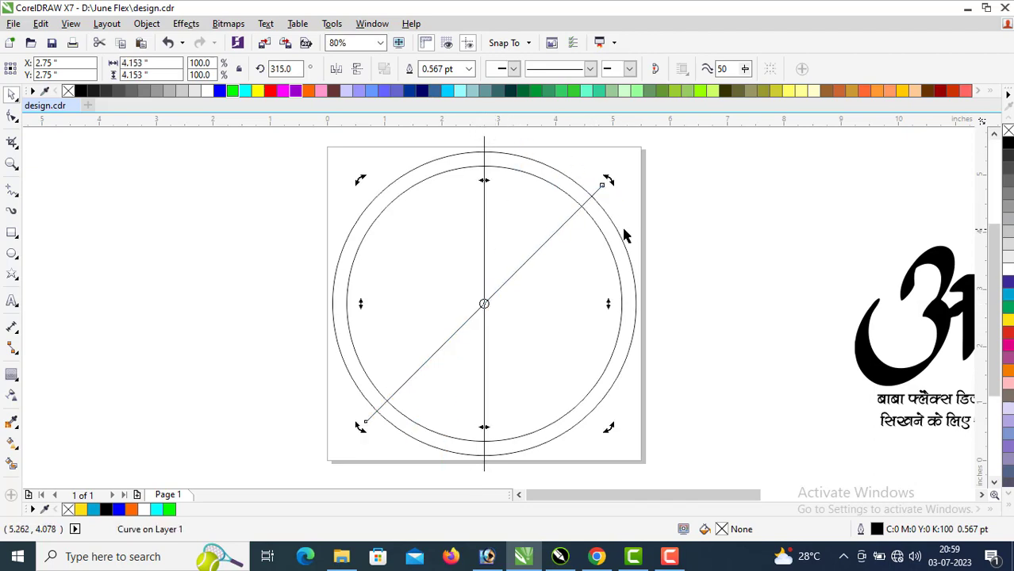
pyautogui.hotkey('ctrl', 'r')
pyautogui.hotkey('ctrl', 'r')
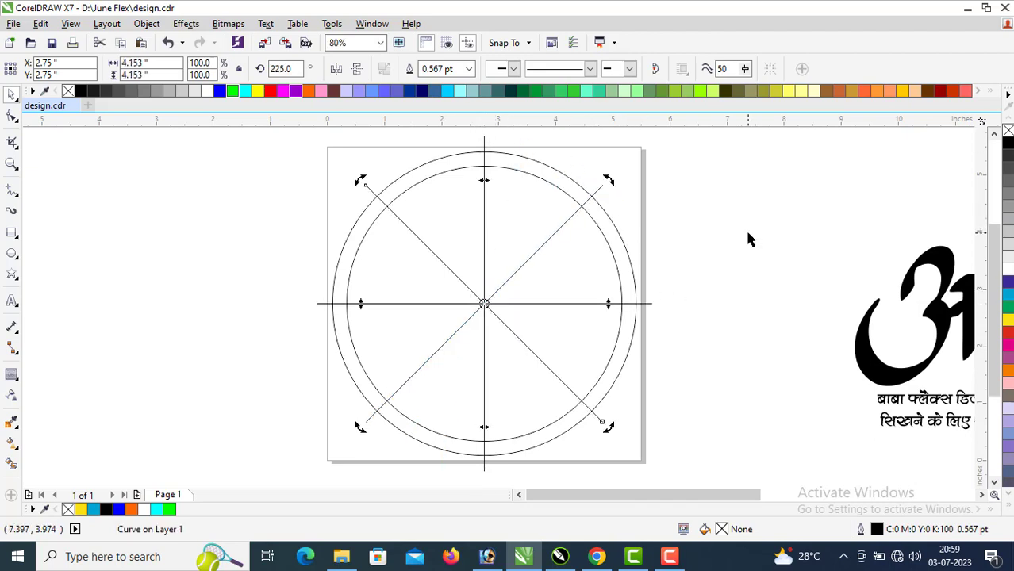
pyautogui.click(750, 240)
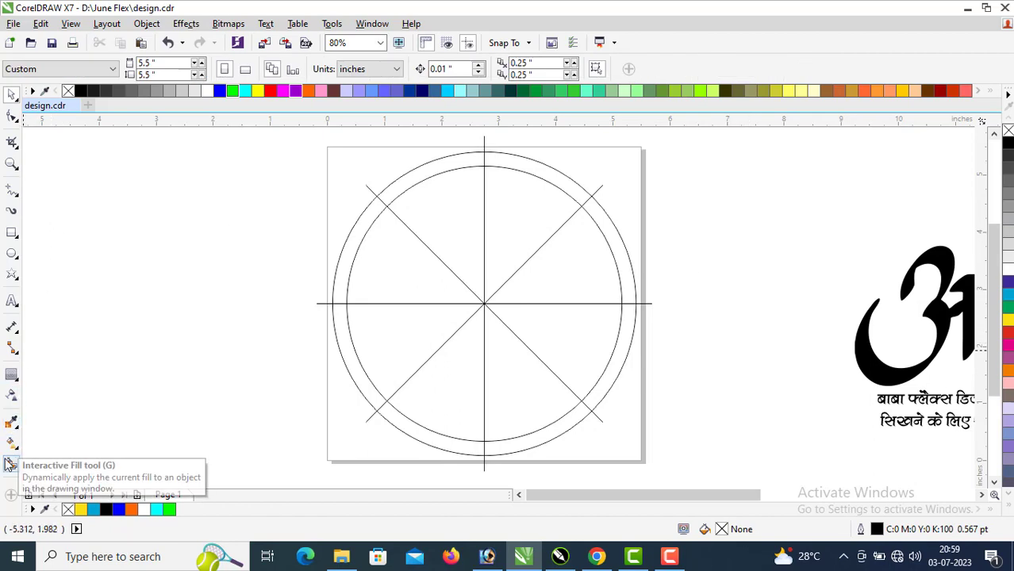
# Step: Smart-fill each of the eight ring sections grey
pyautogui.click(11, 464)
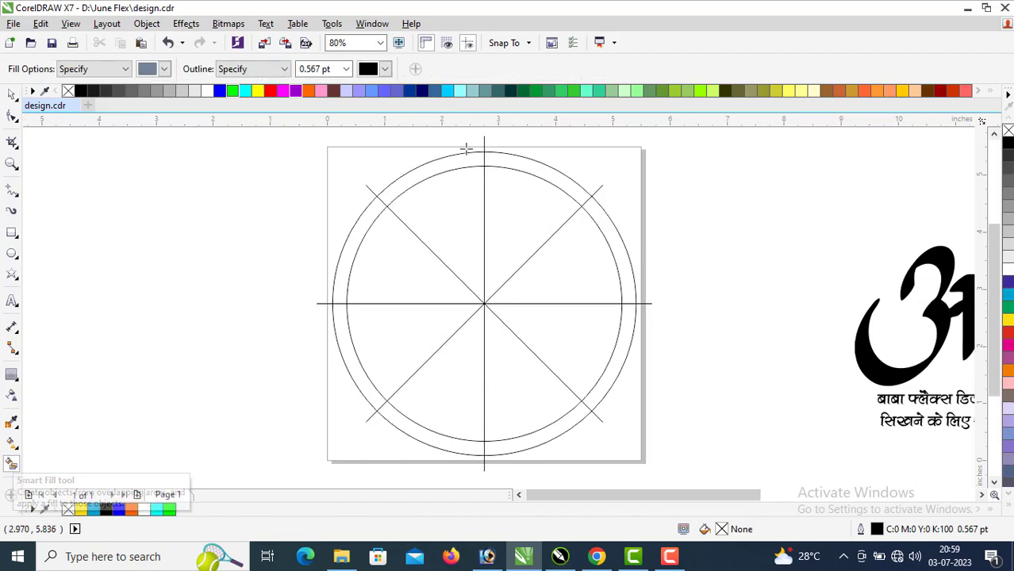
pyautogui.click(445, 167)
pyautogui.click(545, 175)
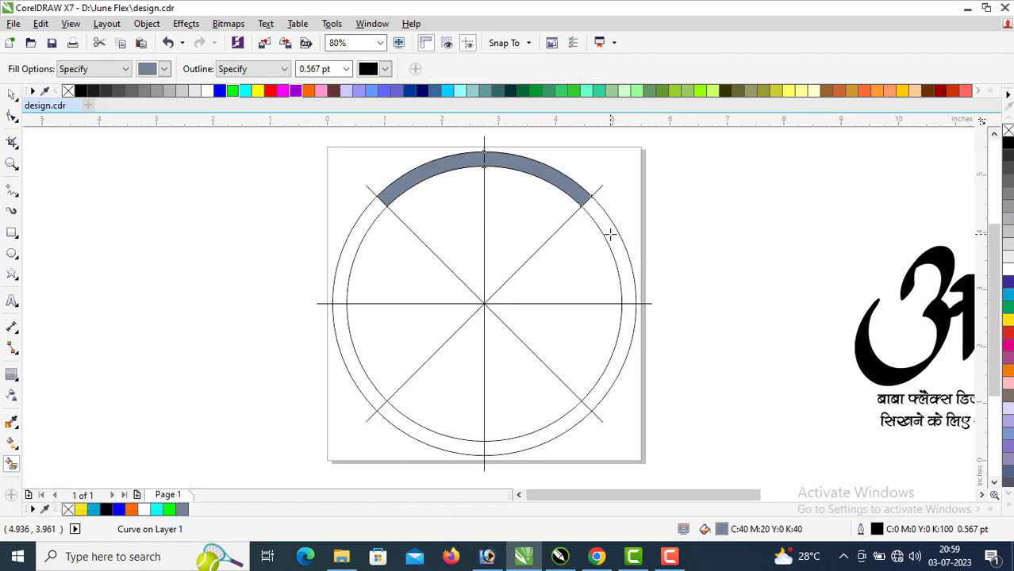
pyautogui.click(609, 234)
pyautogui.click(620, 331)
pyautogui.click(564, 428)
pyautogui.click(429, 432)
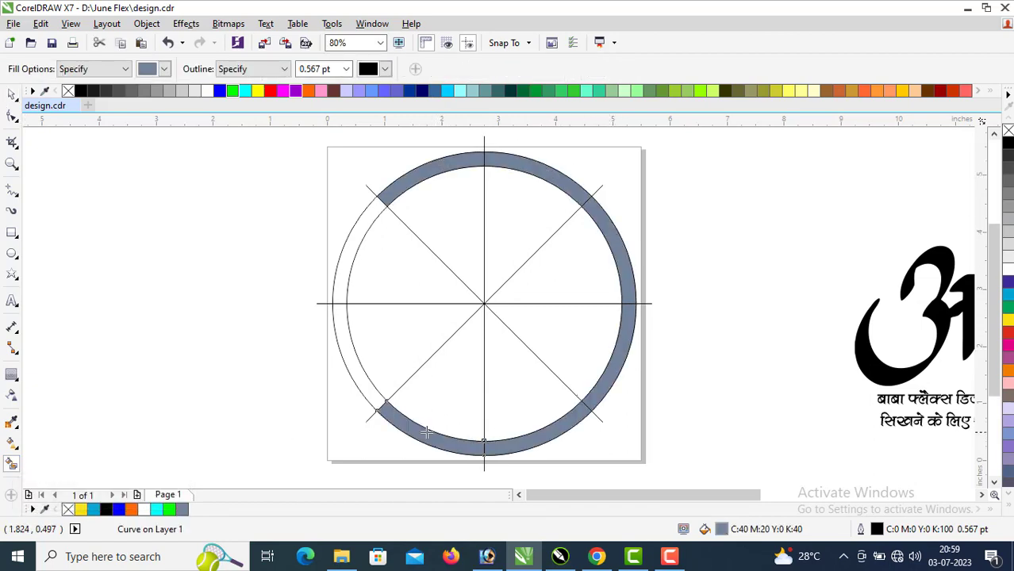
pyautogui.click(349, 373)
pyautogui.click(347, 254)
pyautogui.press('space')
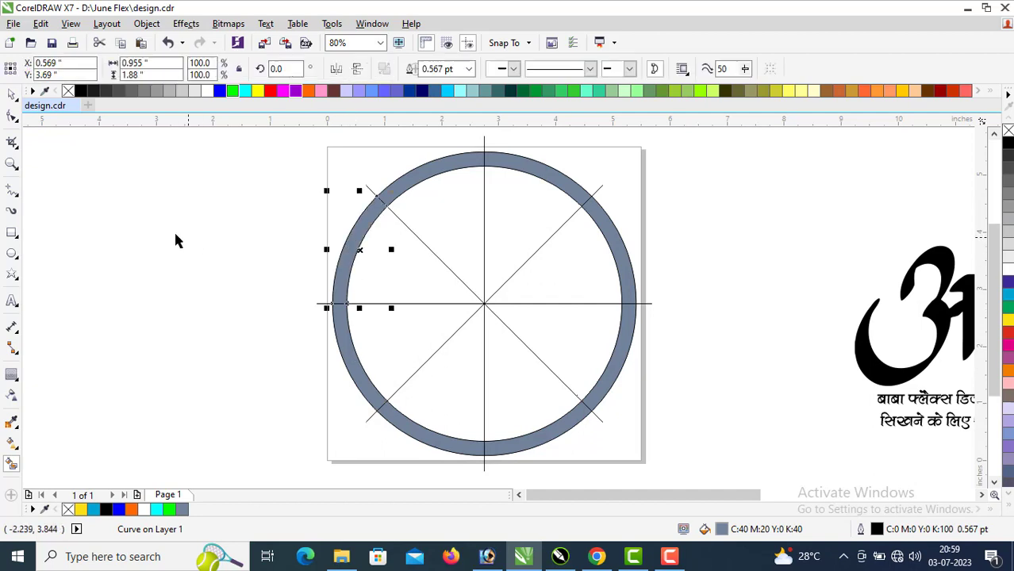
pyautogui.click(175, 239)
# Step: Delete the dividing guide lines and select the top-left ring segment
pyautogui.click(485, 289)
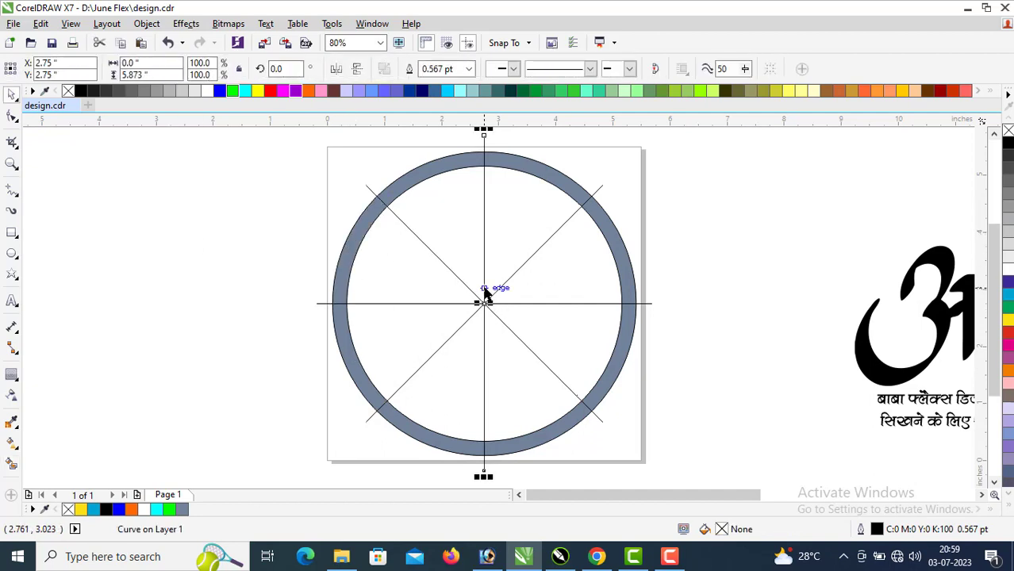
pyautogui.click(492, 296)
pyautogui.click(484, 305)
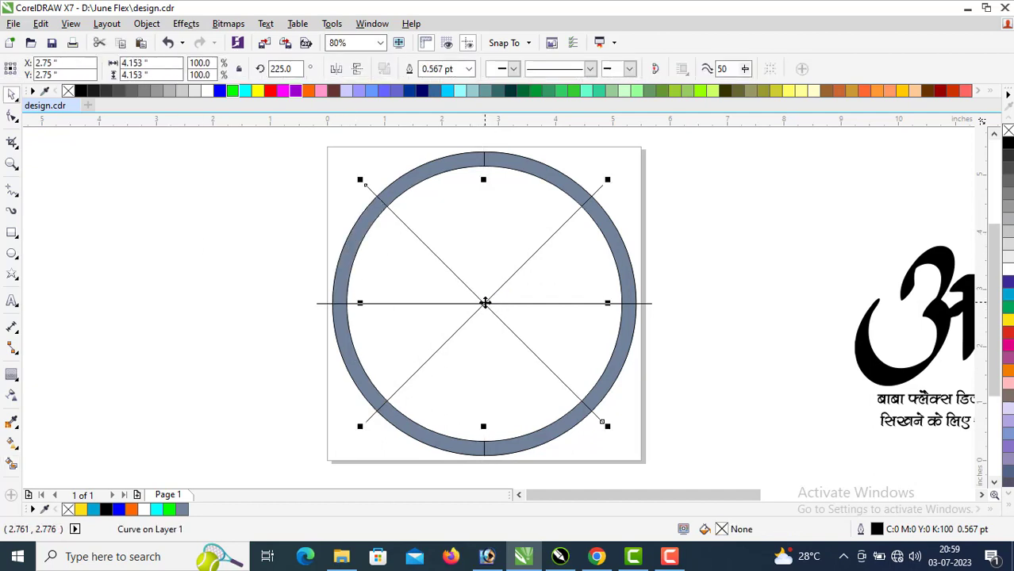
pyautogui.press('Delete')
pyautogui.click(483, 306)
pyautogui.press('Delete')
pyautogui.click(478, 303)
pyautogui.press('Delete')
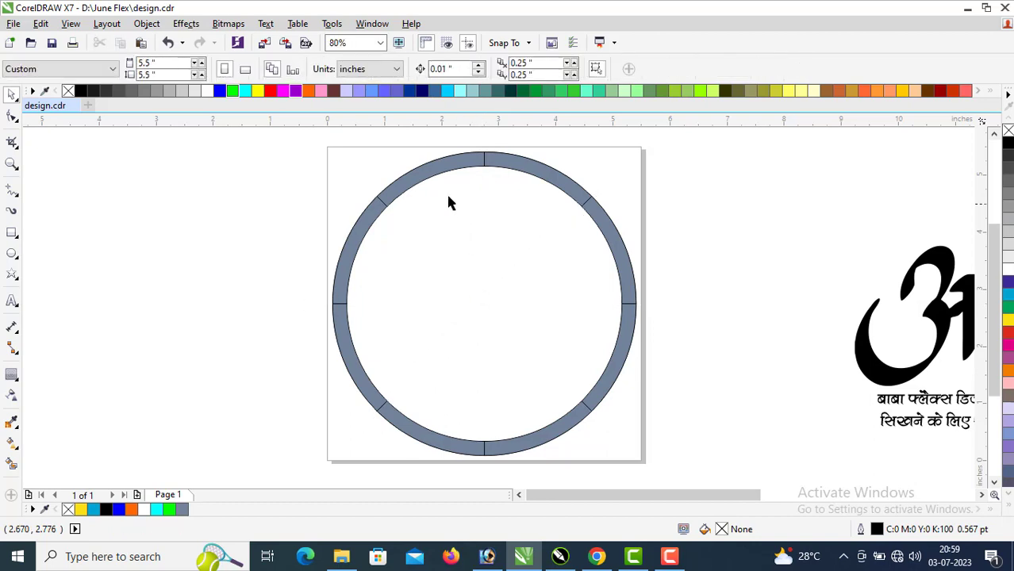
pyautogui.click(436, 178)
# Step: Colour the first five ring segments red, blue, dark brown, red and green
pyautogui.click(271, 91)
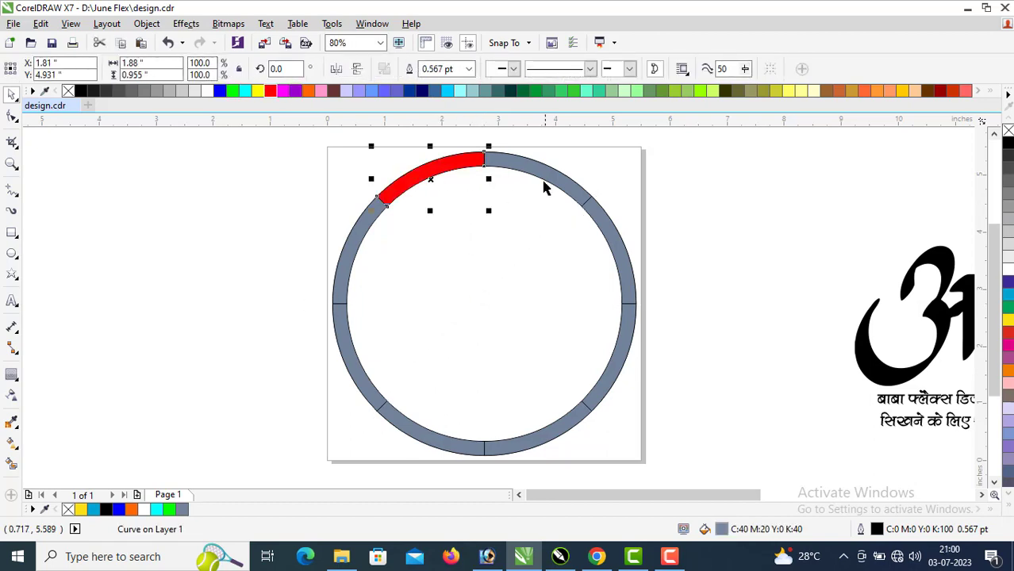
pyautogui.click(543, 176)
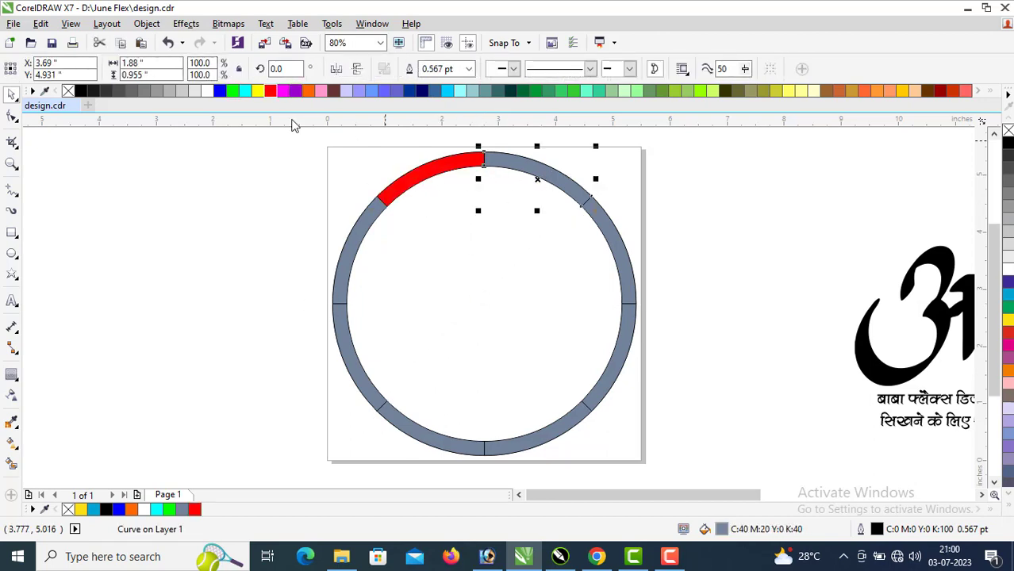
pyautogui.click(220, 91)
pyautogui.click(607, 237)
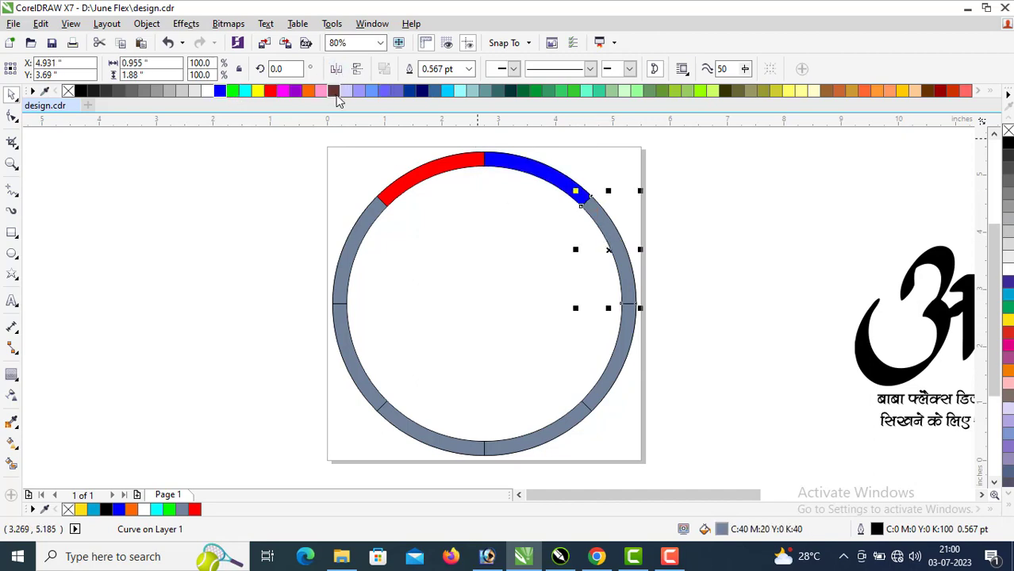
pyautogui.click(333, 91)
pyautogui.click(626, 335)
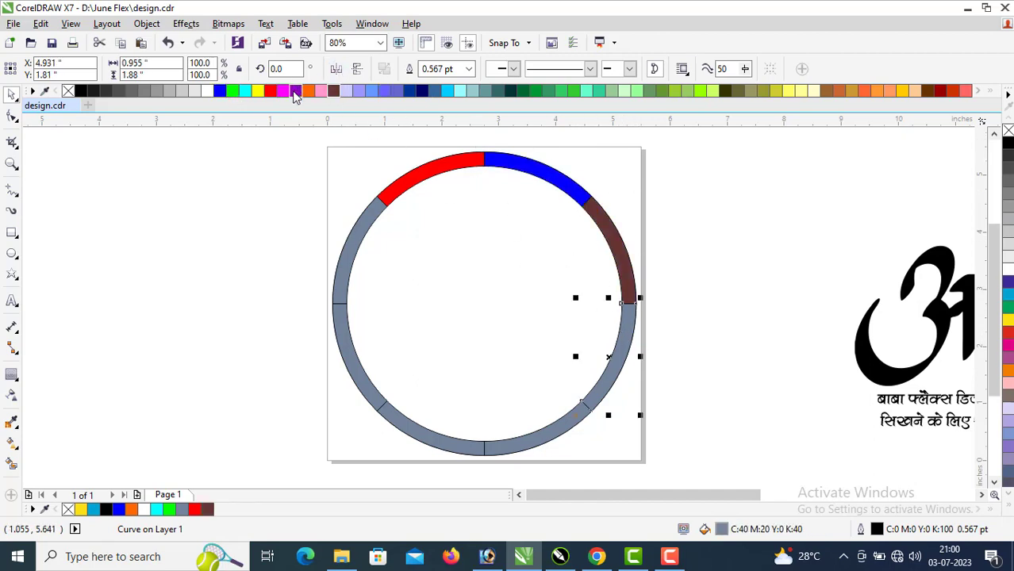
pyautogui.click(271, 90)
pyautogui.click(538, 436)
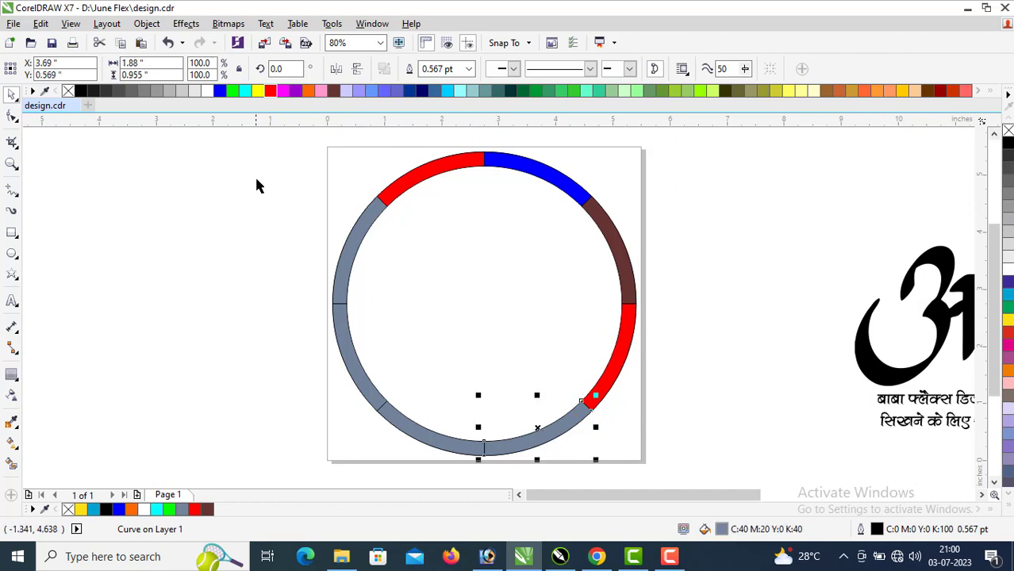
pyautogui.click(236, 92)
# Step: Colour the remaining ring segments orange, black and cyan
pyautogui.click(449, 446)
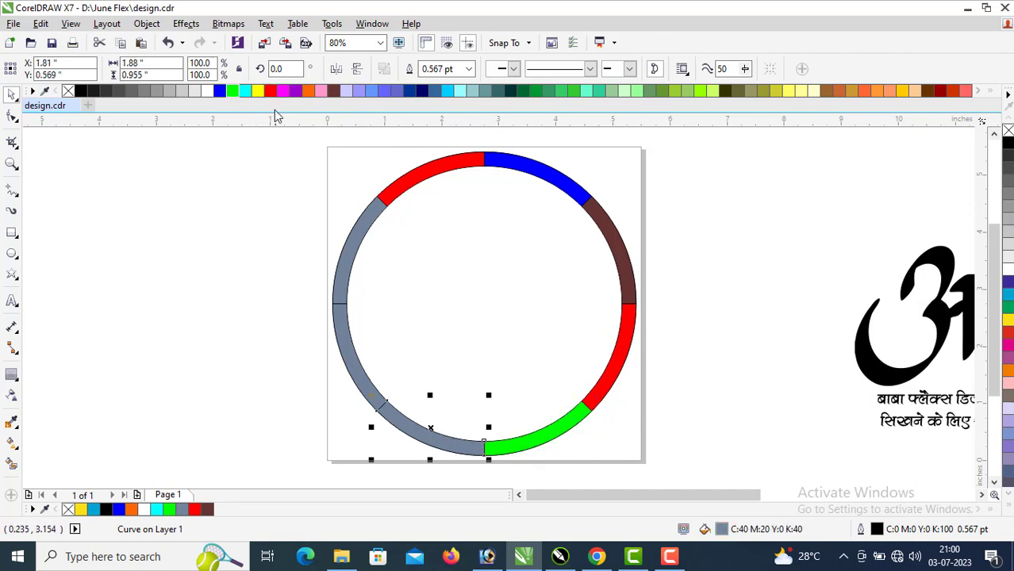
pyautogui.click(309, 91)
pyautogui.click(354, 366)
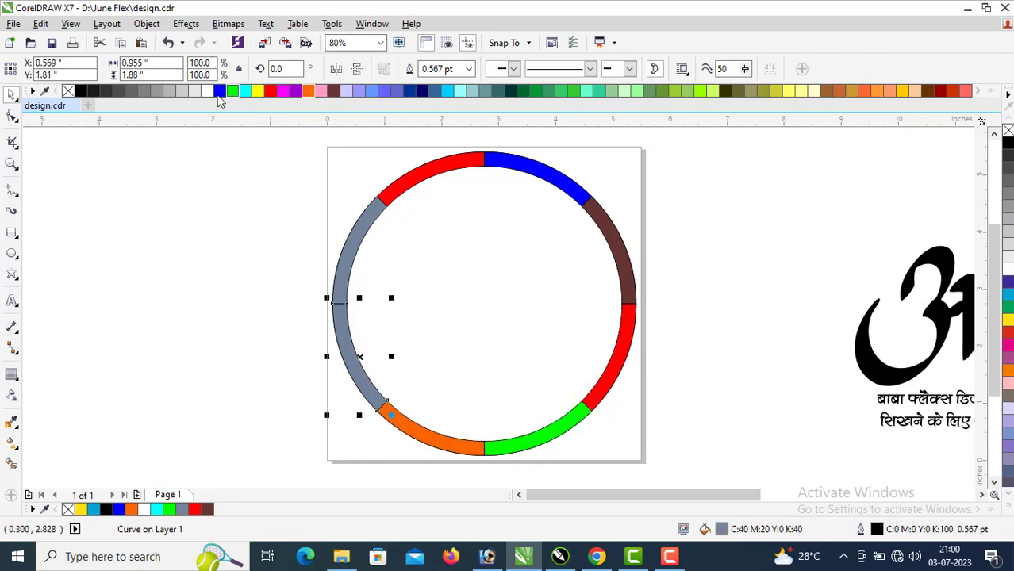
pyautogui.click(88, 92)
pyautogui.click(350, 252)
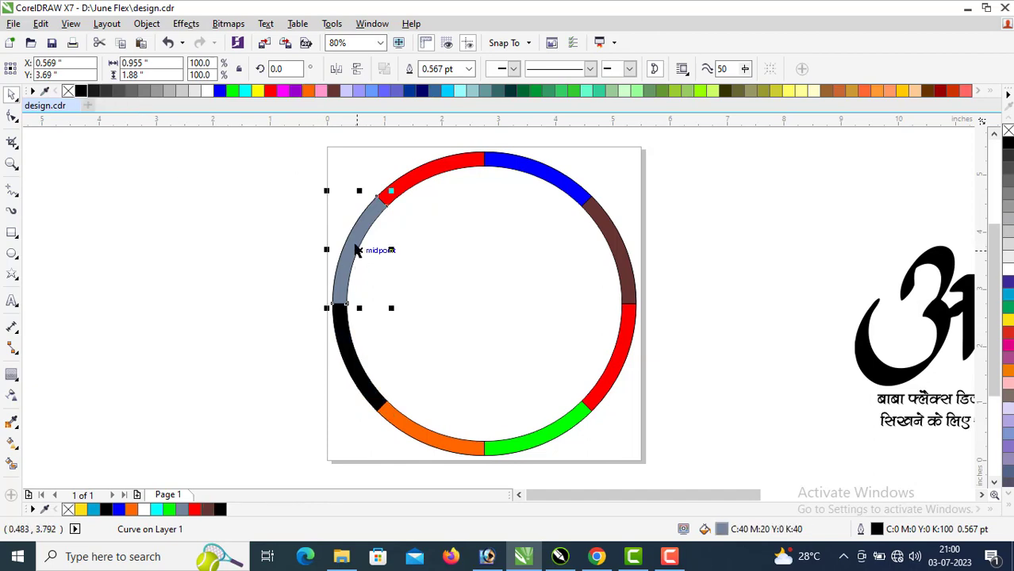
pyautogui.click(450, 92)
# Step: Remove the outlines from all ring segments
pyautogui.click(223, 141)
pyautogui.moveTo(224, 140); pyautogui.dragTo(701, 467)
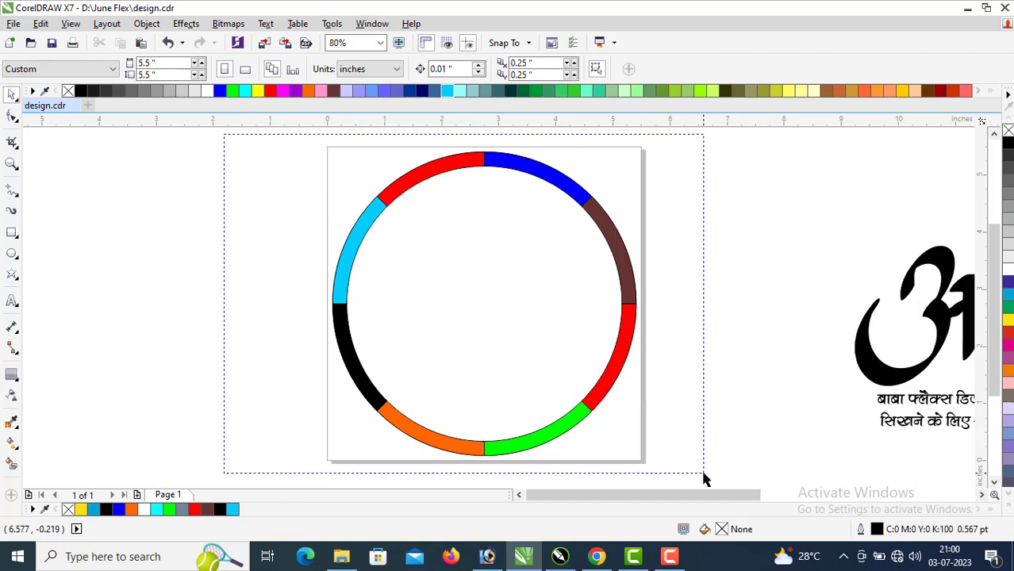
pyautogui.rightClick(1008, 131)
pyautogui.click(765, 199)
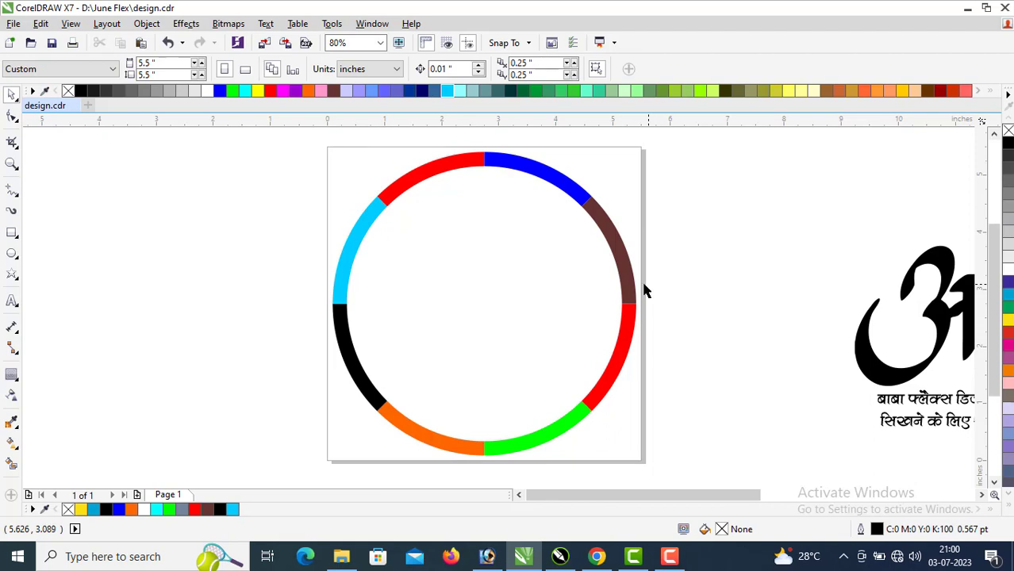
pyautogui.press('z')
pyautogui.scroll(-1, 756, 284)
pyautogui.scroll(-1, 756, 284)
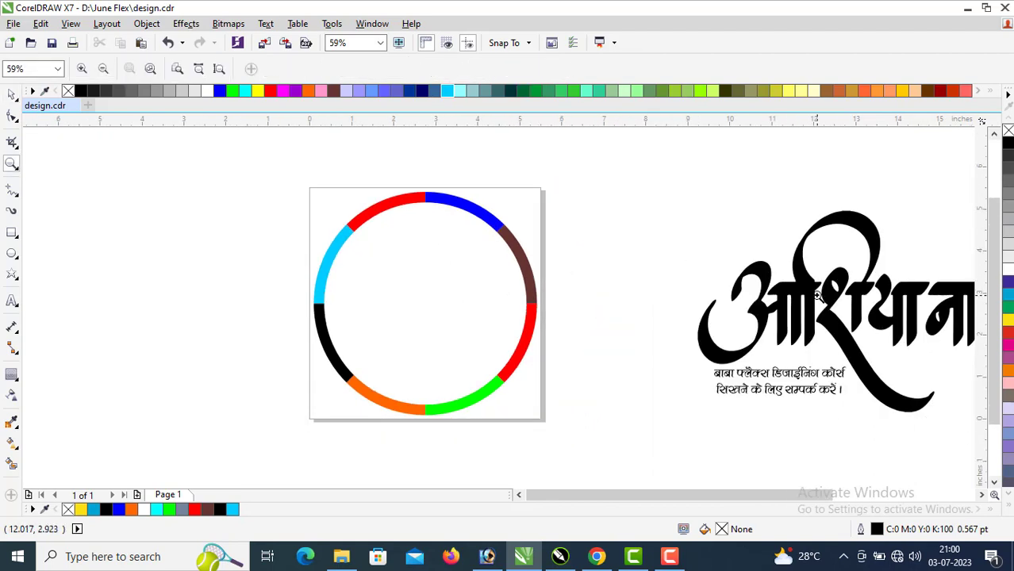
# Step: Move the आशियाना lettering onto the ring and shrink it to about 42%
pyautogui.press('space')
pyautogui.click(818, 295)
pyautogui.moveTo(818, 294); pyautogui.dragTo(550, 281)
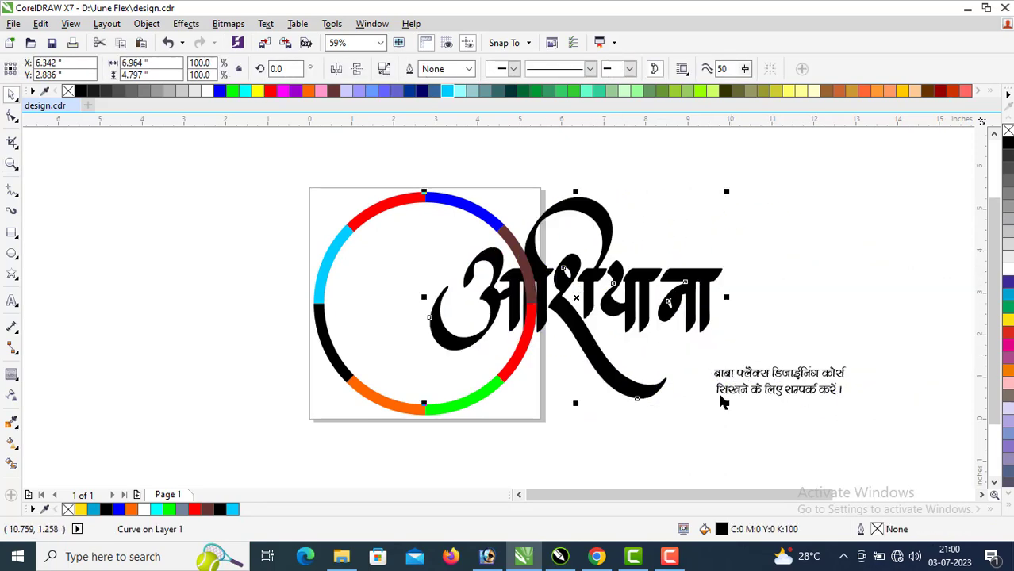
pyautogui.moveTo(726, 403); pyautogui.dragTo(557, 286)
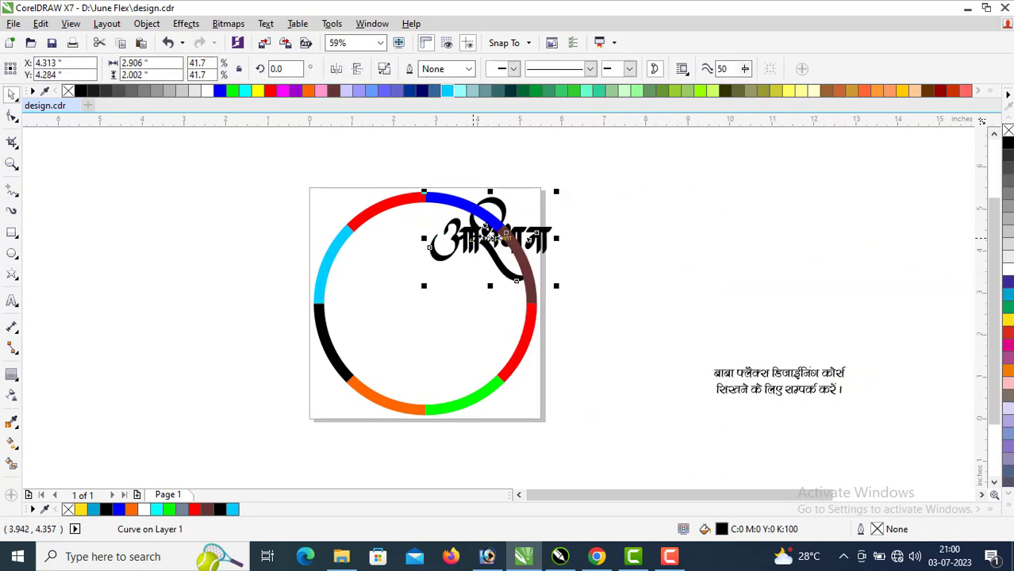
pyautogui.moveTo(490, 237); pyautogui.dragTo(427, 245)
pyautogui.press('F2')
pyautogui.moveTo(255, 172); pyautogui.dragTo(629, 377)
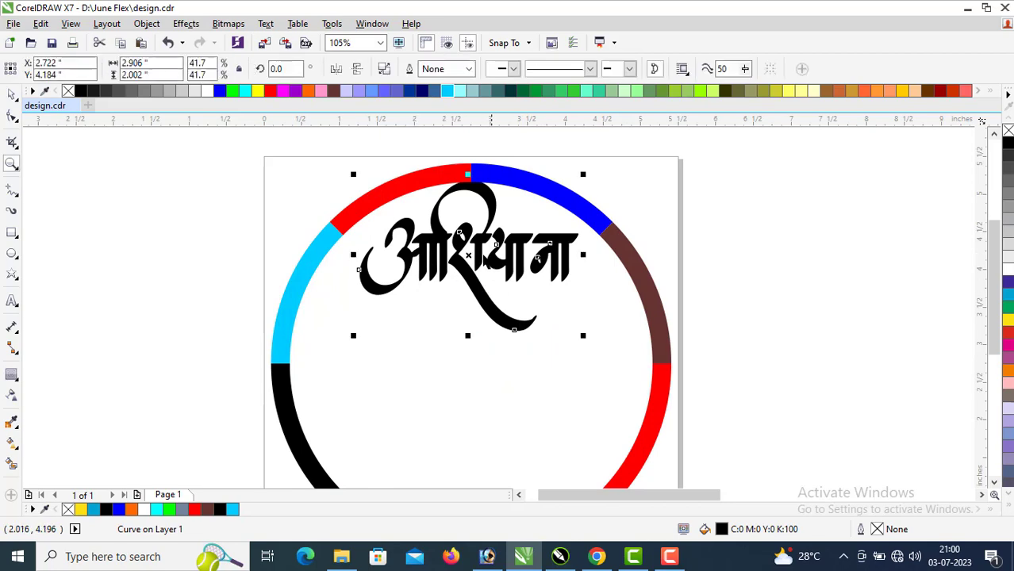
pyautogui.press('space')
# Step: Reposition the lettering in the ring's upper centre and enlarge it to 56.6%
pyautogui.moveTo(481, 243); pyautogui.dragTo(470, 257)
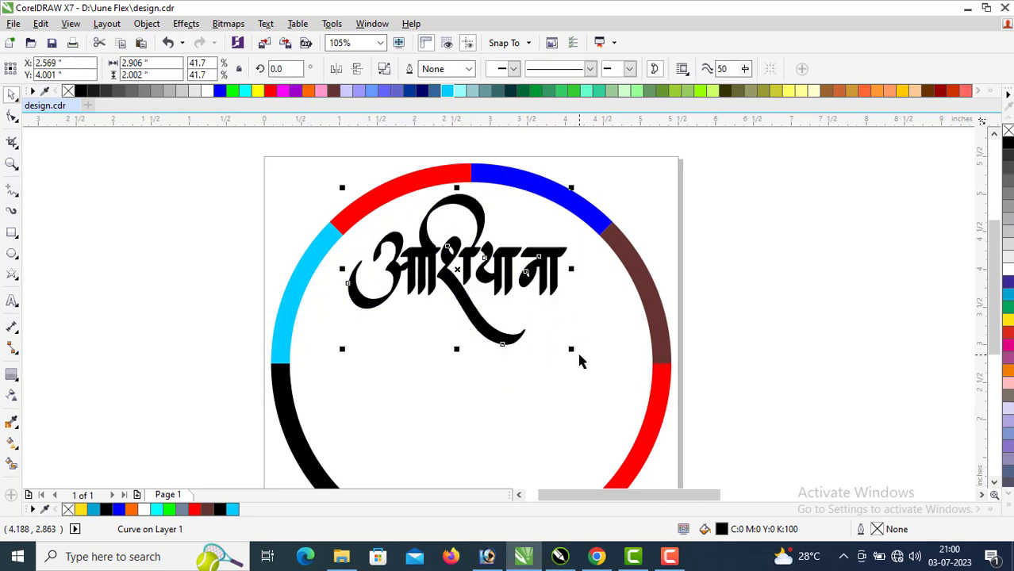
pyautogui.moveTo(575, 353); pyautogui.dragTo(620, 383)
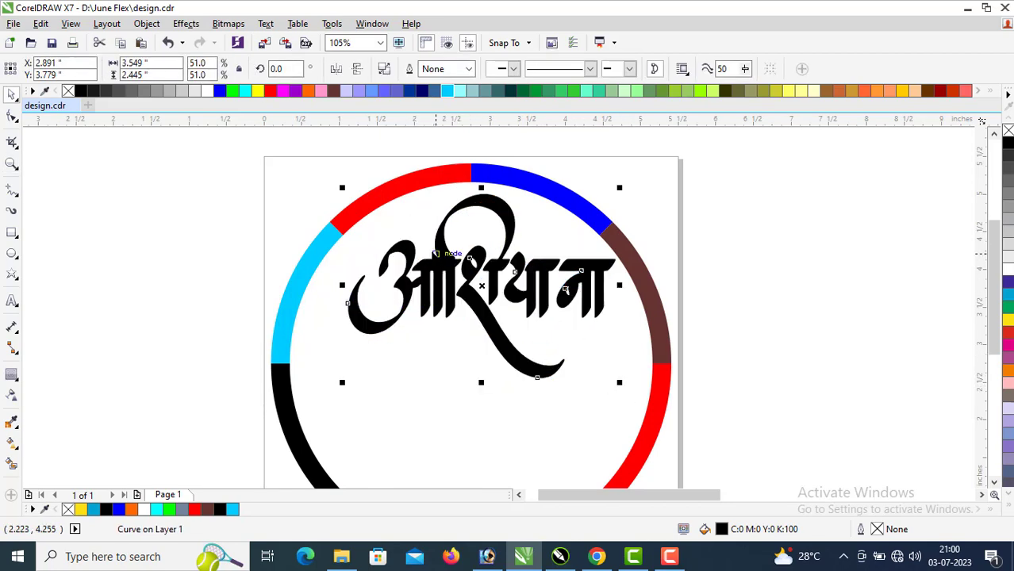
pyautogui.moveTo(437, 259); pyautogui.dragTo(426, 259)
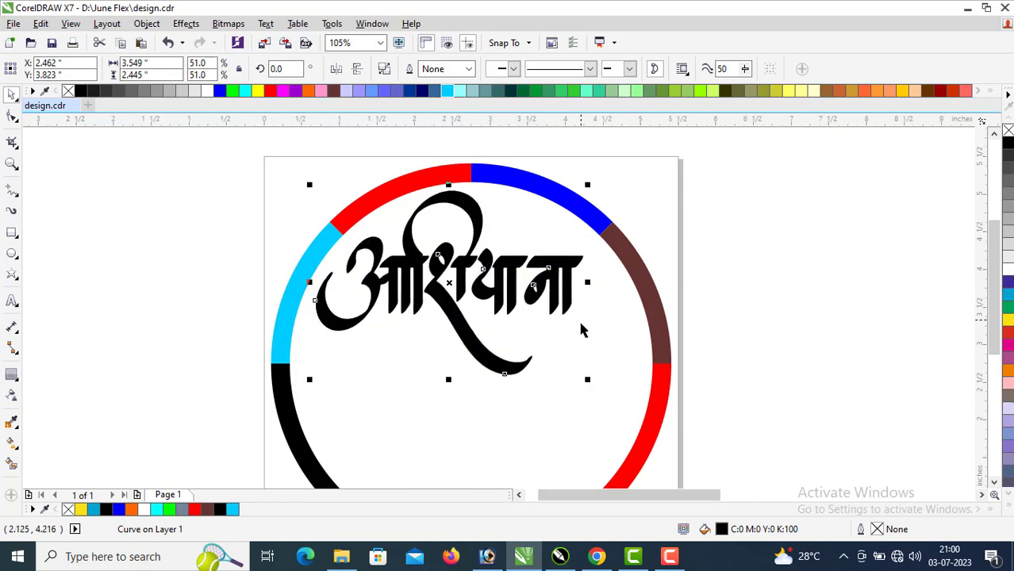
pyautogui.moveTo(587, 380); pyautogui.dragTo(621, 398)
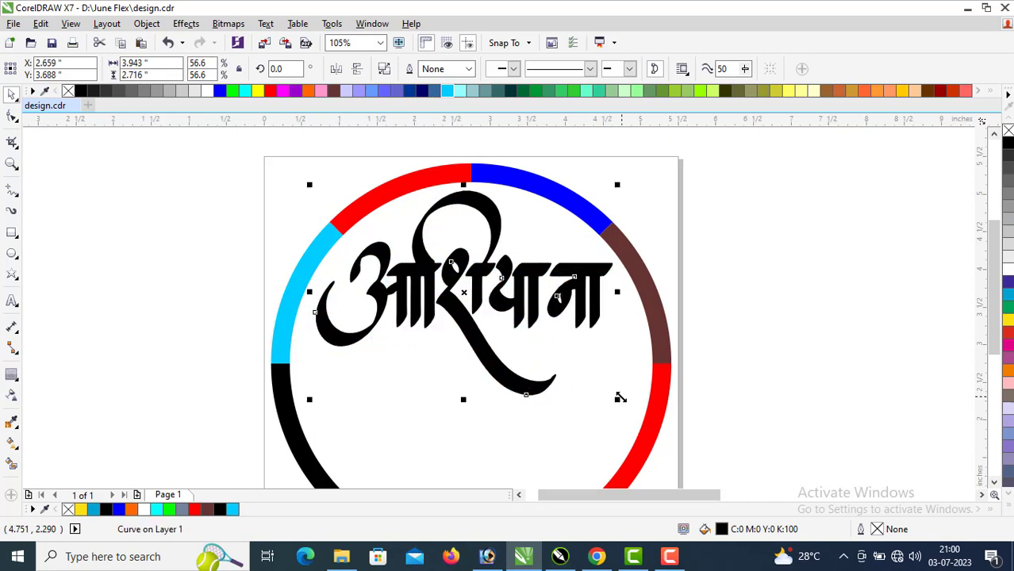
pyautogui.click(752, 218)
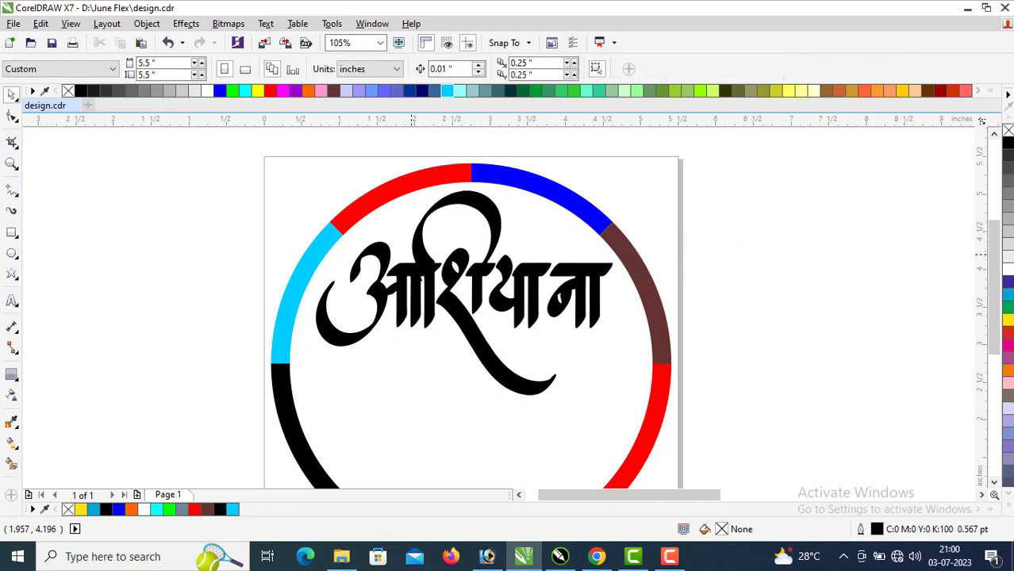
pyautogui.click(465, 279)
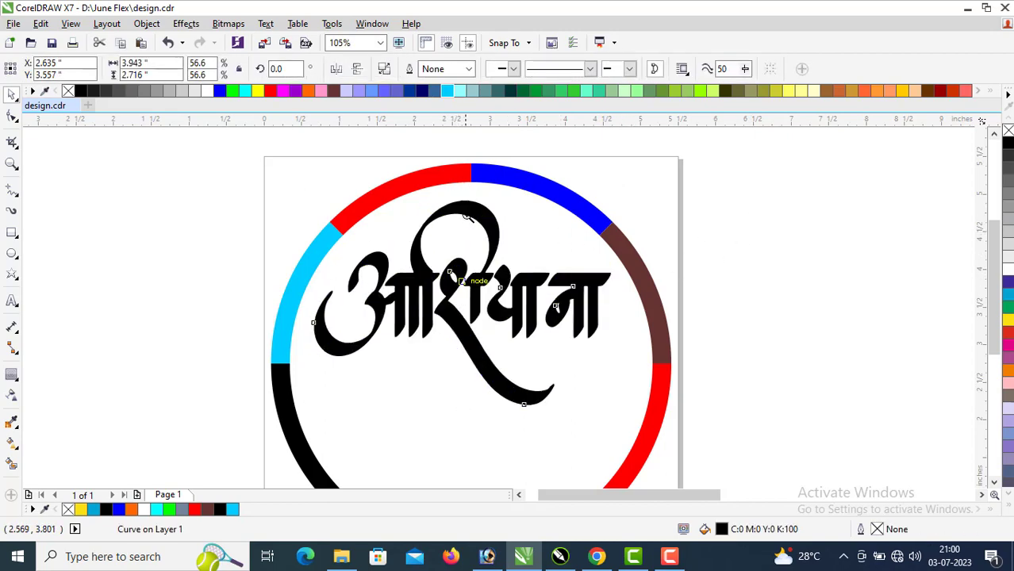
pyautogui.press('z')
pyautogui.scroll(-3, 371, 212)
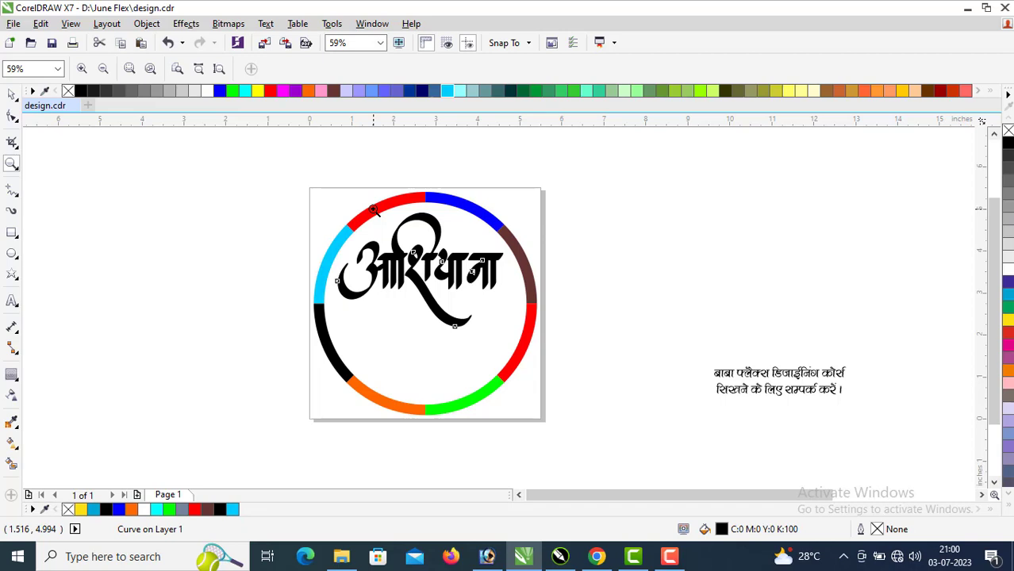
pyautogui.moveTo(287, 186); pyautogui.dragTo(573, 340)
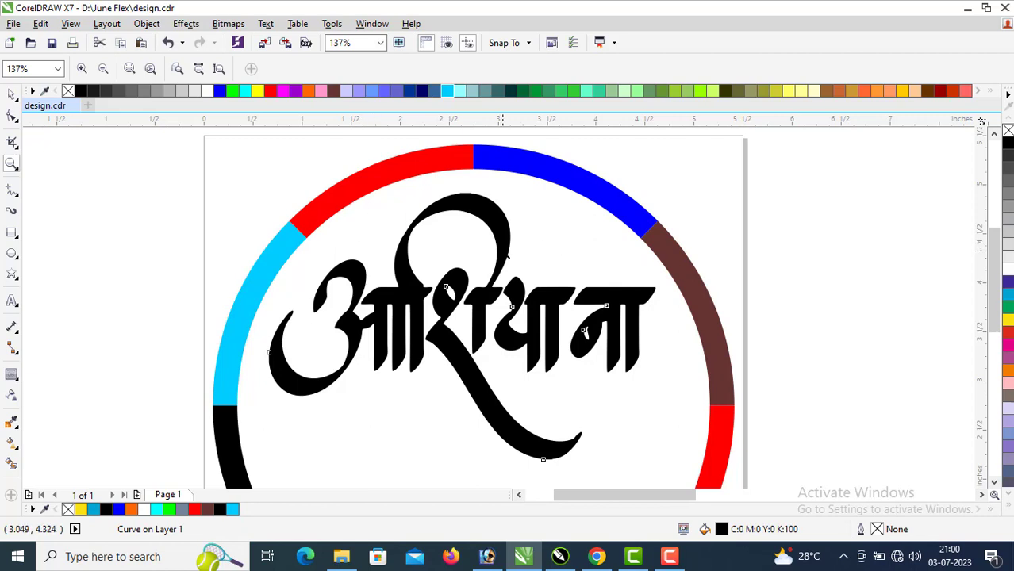
pyautogui.rightClick(466, 259)
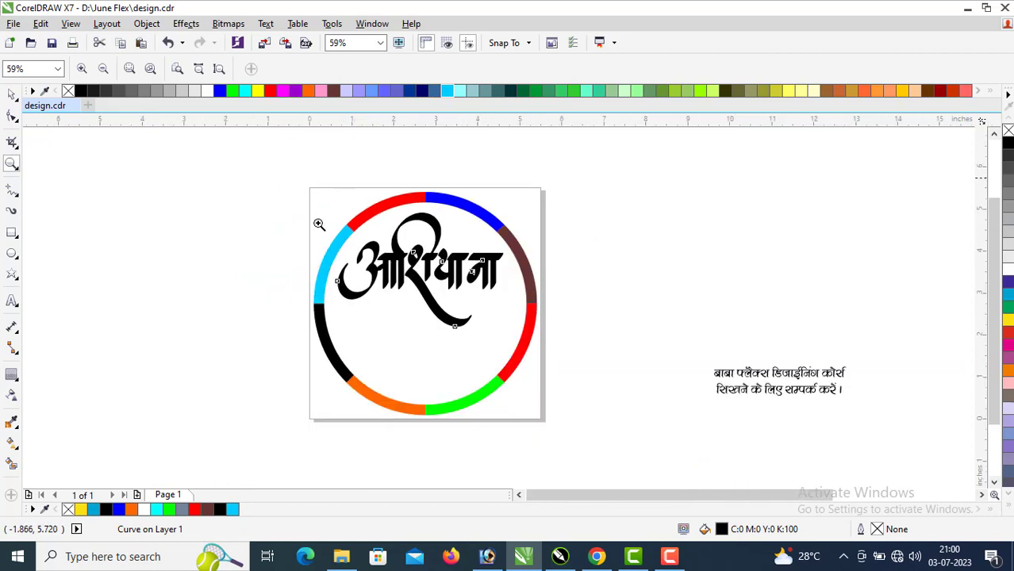
pyautogui.moveTo(318, 226); pyautogui.dragTo(616, 350)
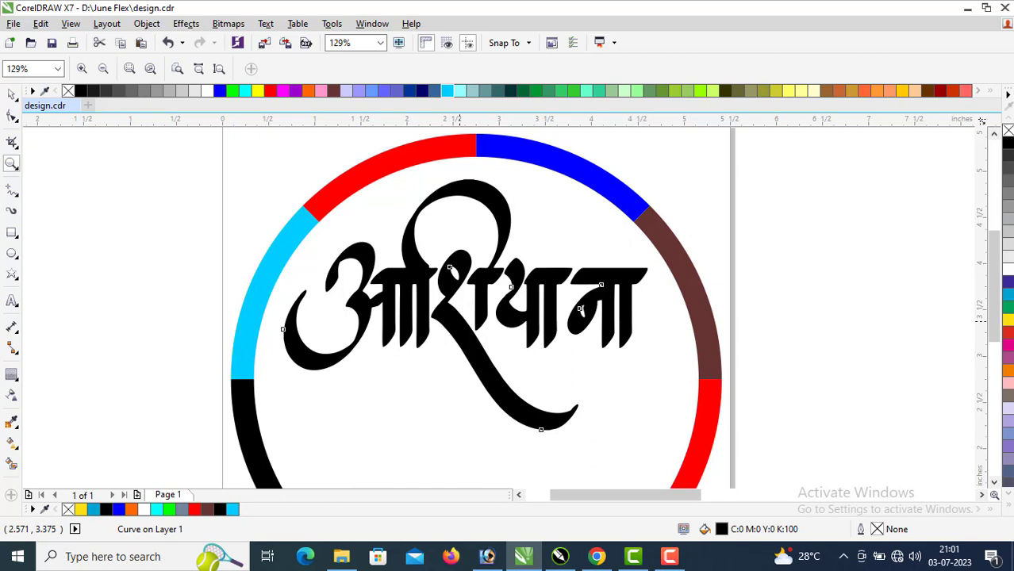
pyautogui.press('space')
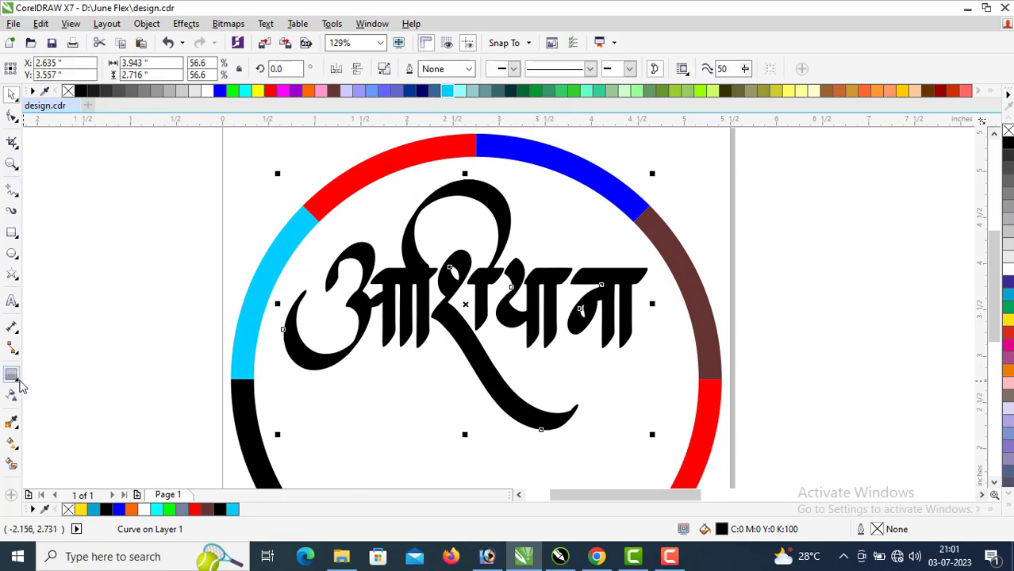
# Step: Add a thick contour around the आशियाना lettering
pyautogui.click(19, 385)
pyautogui.click(69, 390)
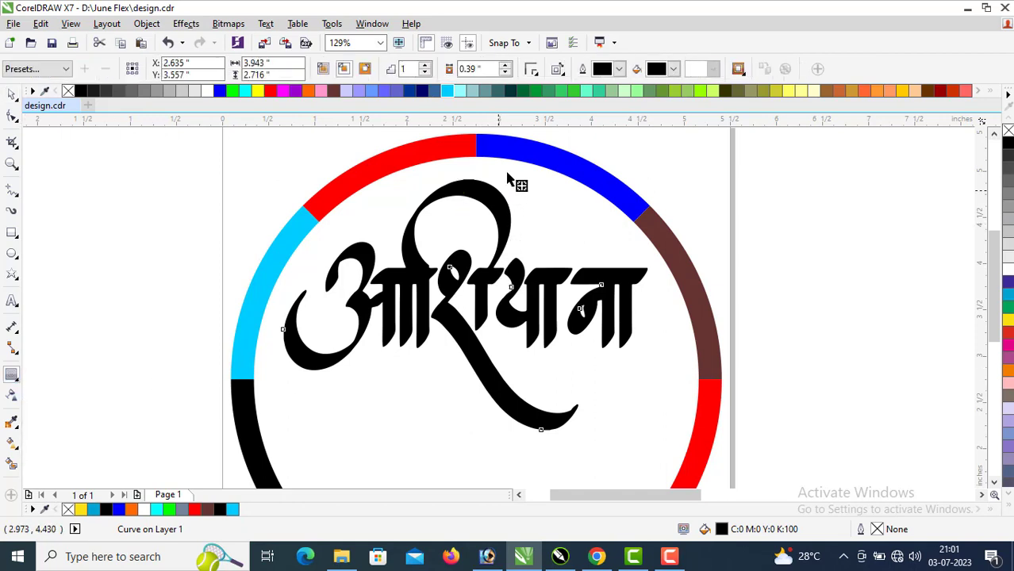
pyautogui.moveTo(502, 184); pyautogui.dragTo(502, 185)
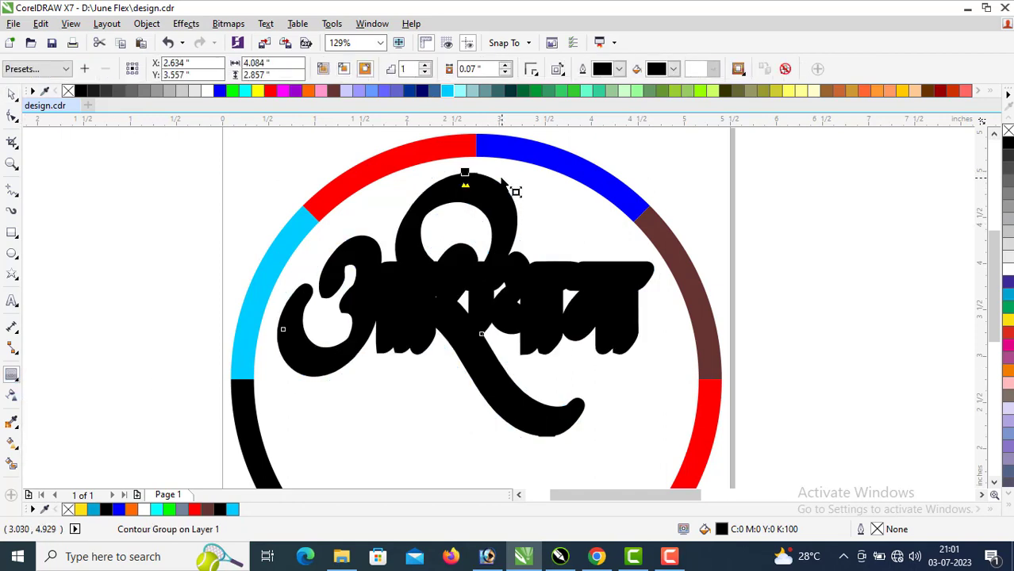
pyautogui.press('space')
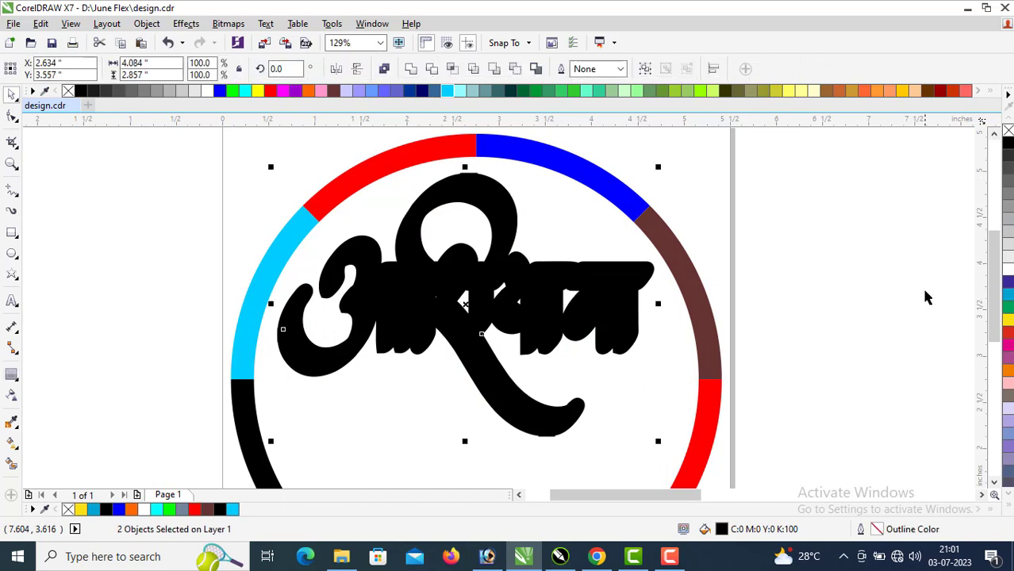
# Step: Fill the contour white, keeping the lettering black
pyautogui.click(889, 292)
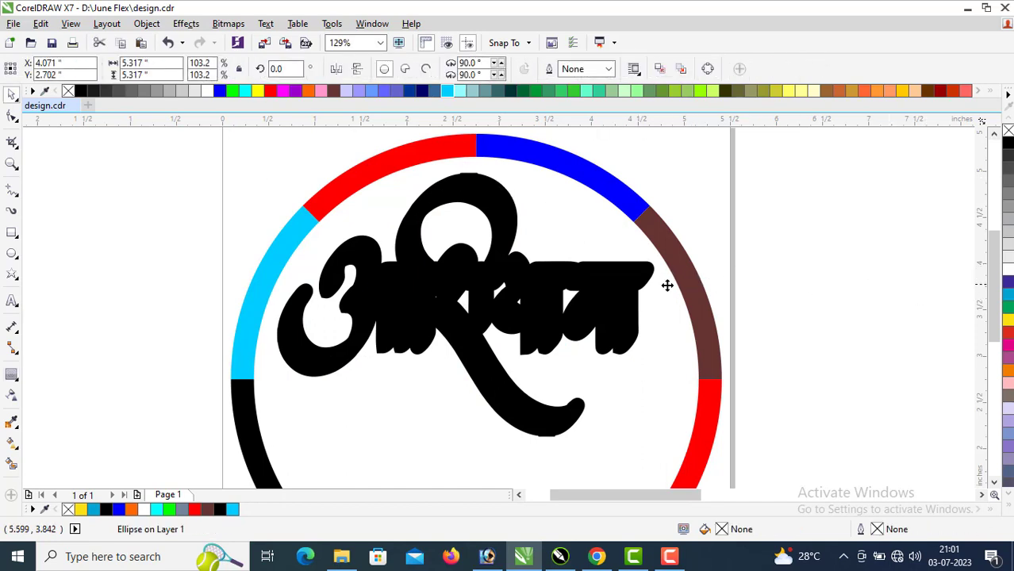
pyautogui.click(673, 287)
pyautogui.click(500, 219)
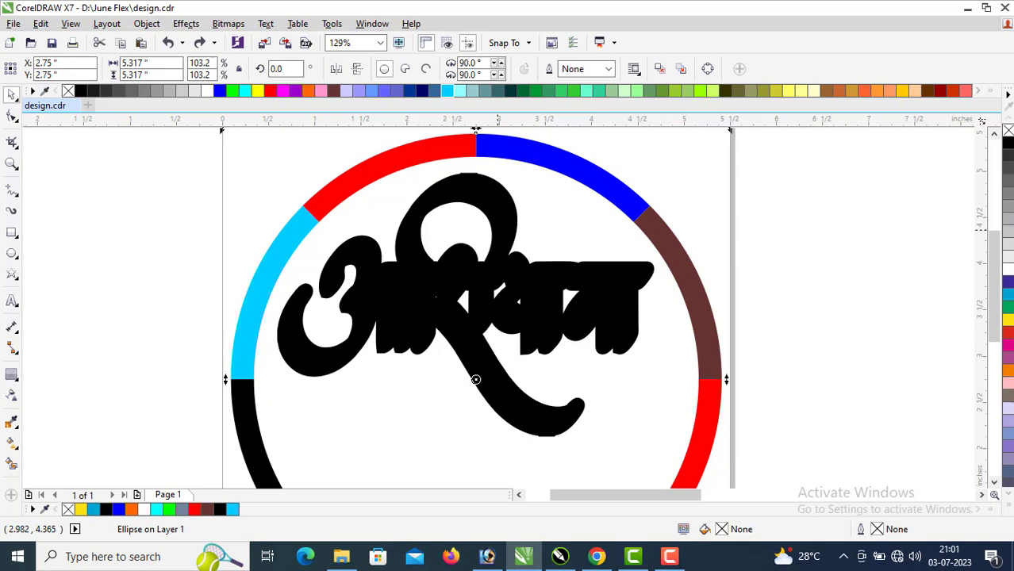
pyautogui.moveTo(476, 270); pyautogui.dragTo(447, 302)
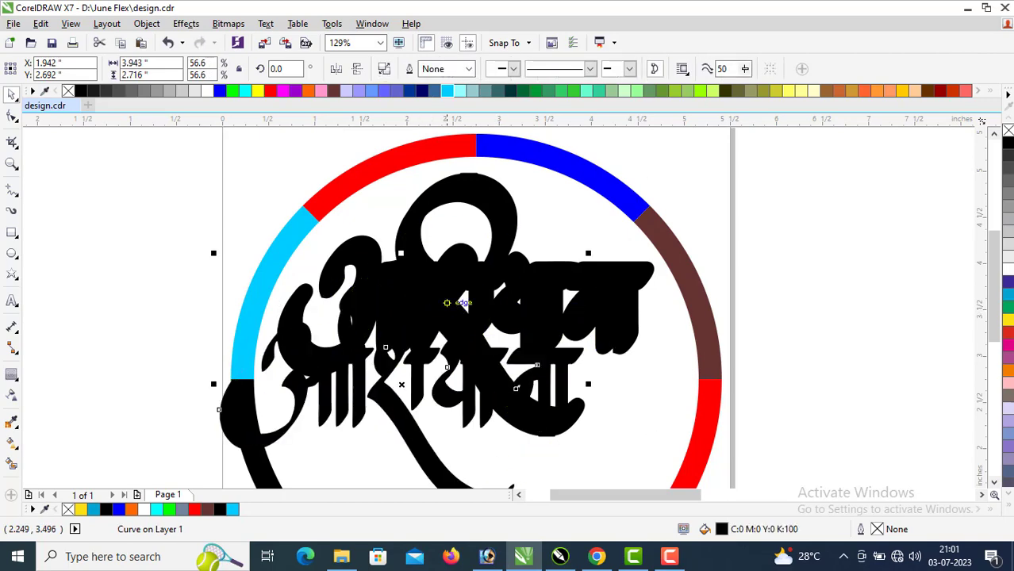
pyautogui.hotkey('ctrl', 'z')
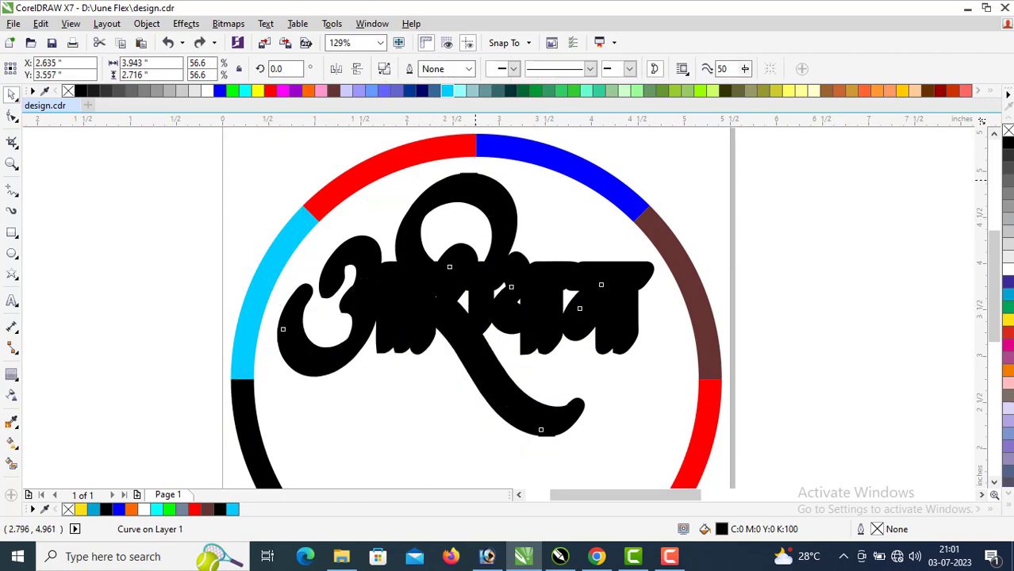
pyautogui.click(1008, 270)
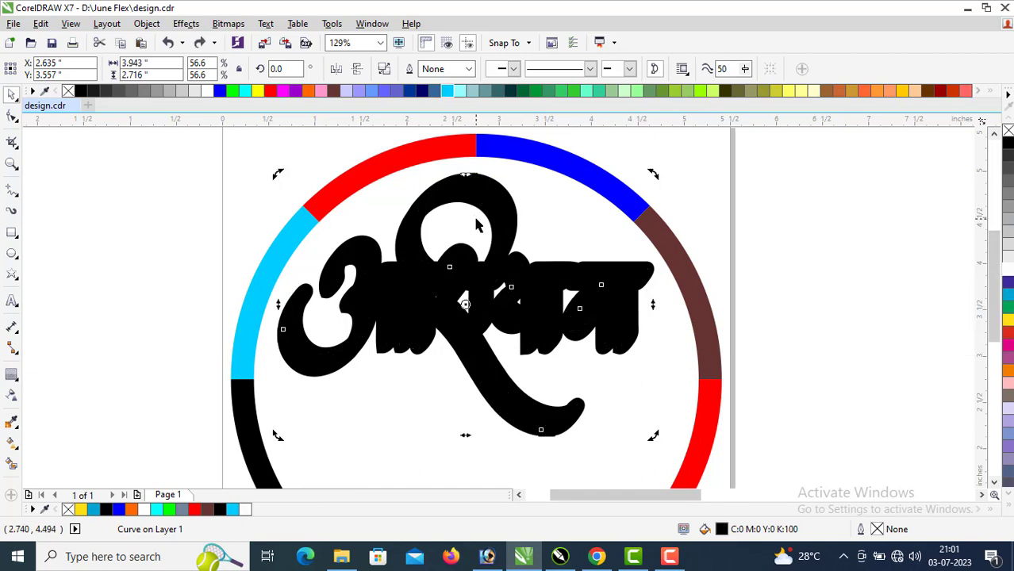
pyautogui.click(709, 309)
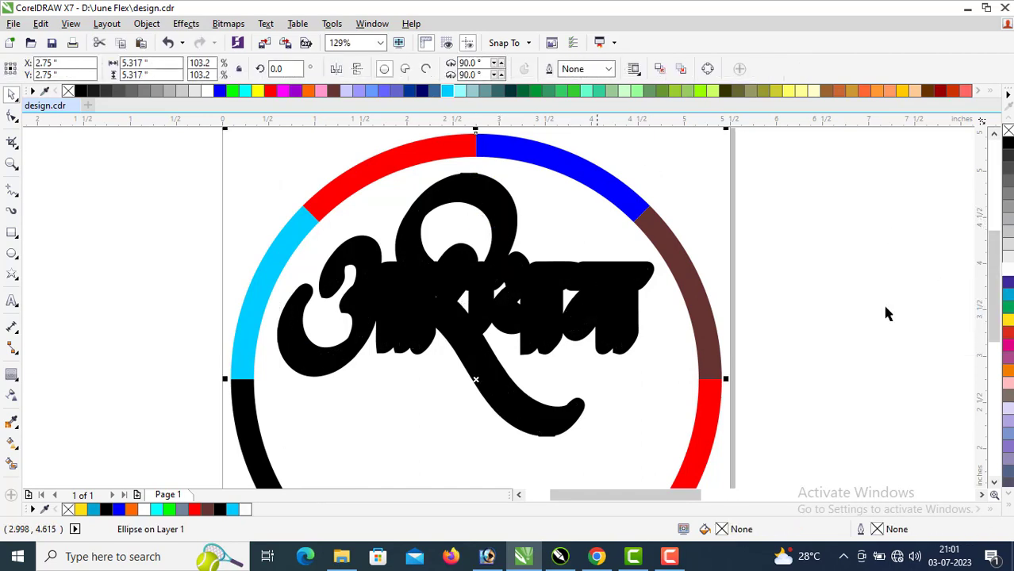
pyautogui.click(541, 342)
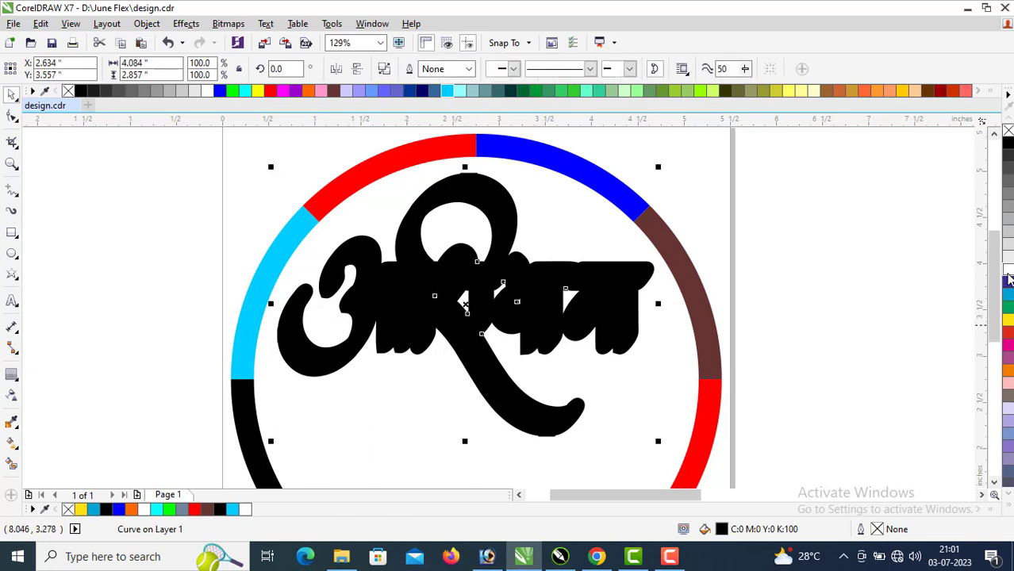
pyautogui.click(1008, 274)
pyautogui.press('Delete')
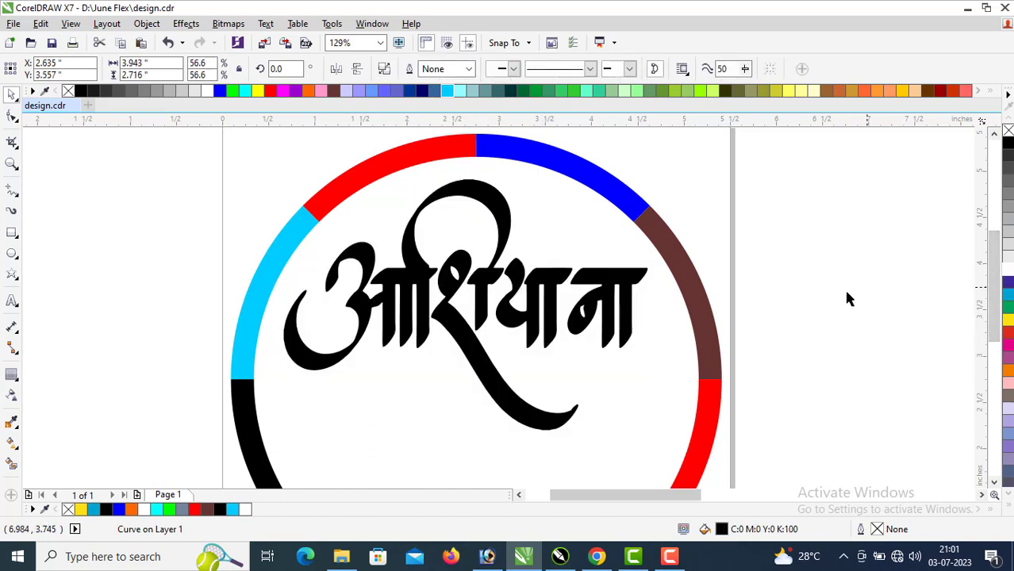
pyautogui.click(847, 297)
# Step: Undo a stray lettering move and zoom out to the whole page
pyautogui.moveTo(883, 445); pyautogui.dragTo(287, 173)
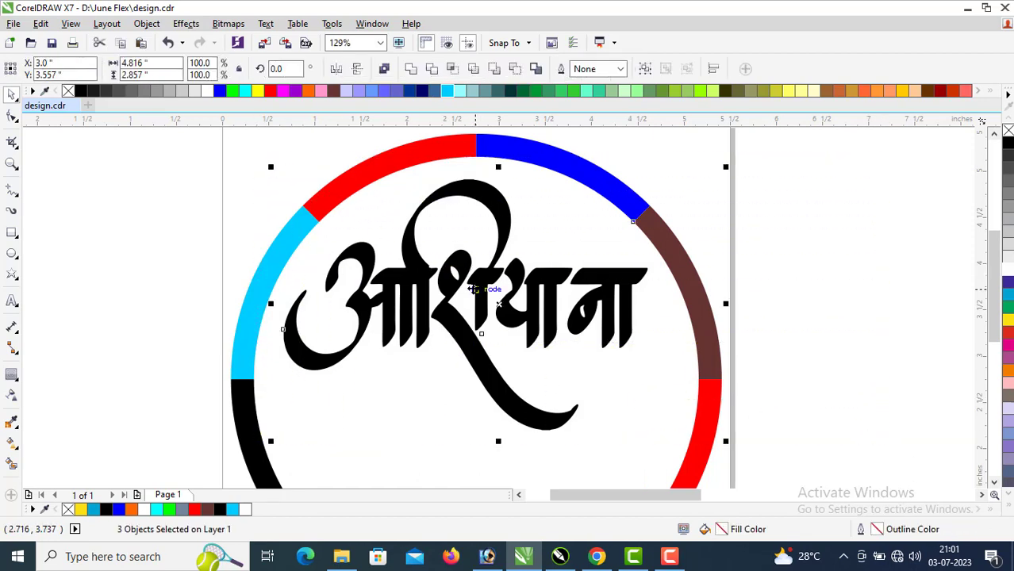
pyautogui.click(873, 317)
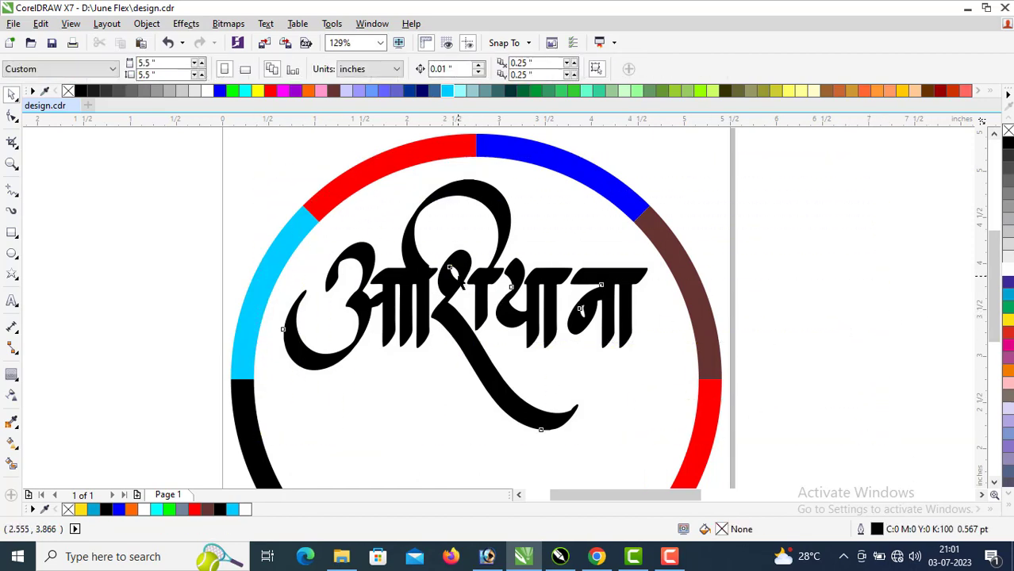
pyautogui.click(454, 274)
pyautogui.moveTo(454, 274); pyautogui.dragTo(512, 341)
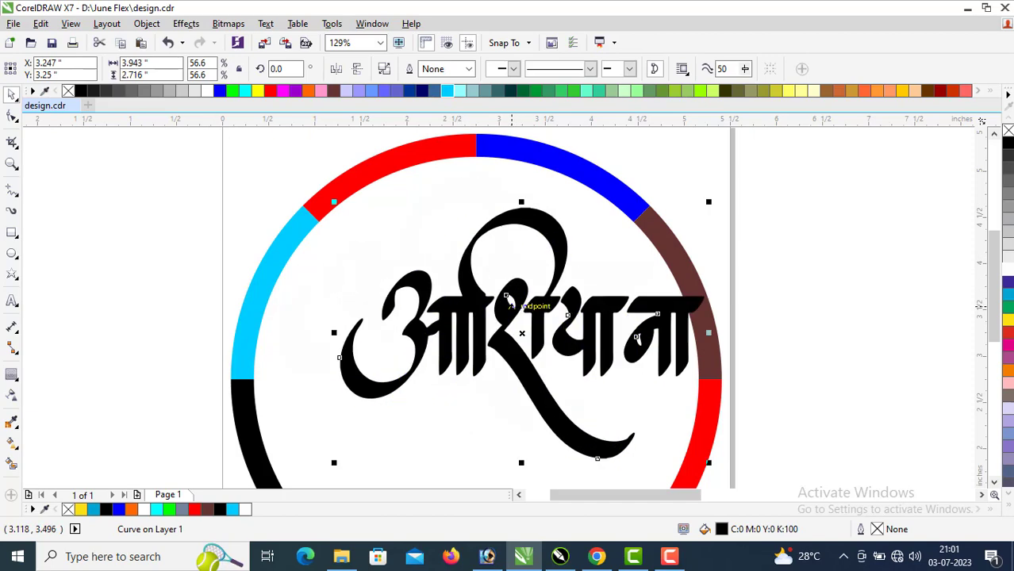
pyautogui.hotkey('ctrl', 'z')
pyautogui.press('z')
pyautogui.rightClick(597, 352)
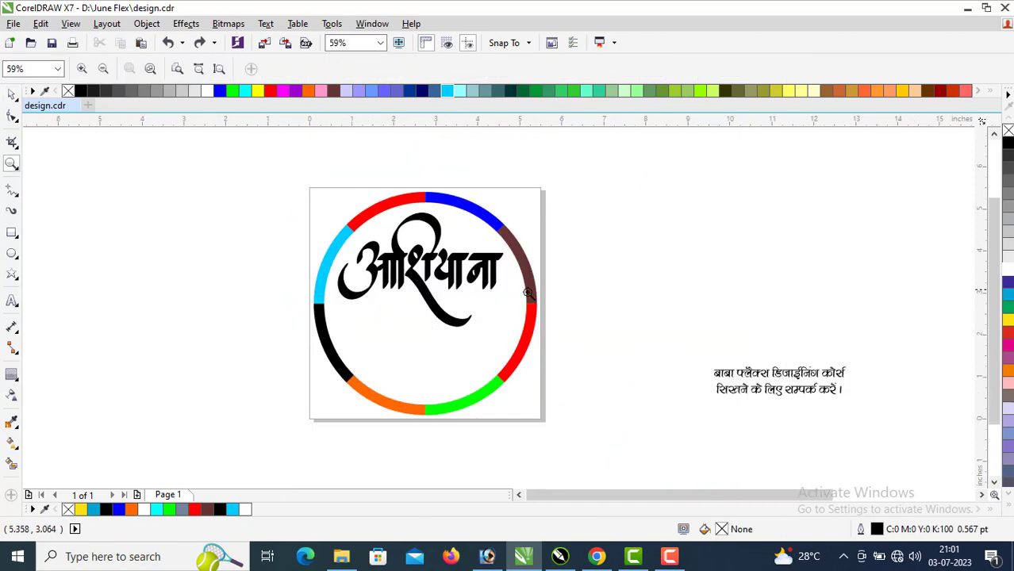
pyautogui.press('space')
# Step: Select all eight ring arcs and group them with Ctrl+G
pyautogui.click(523, 272)
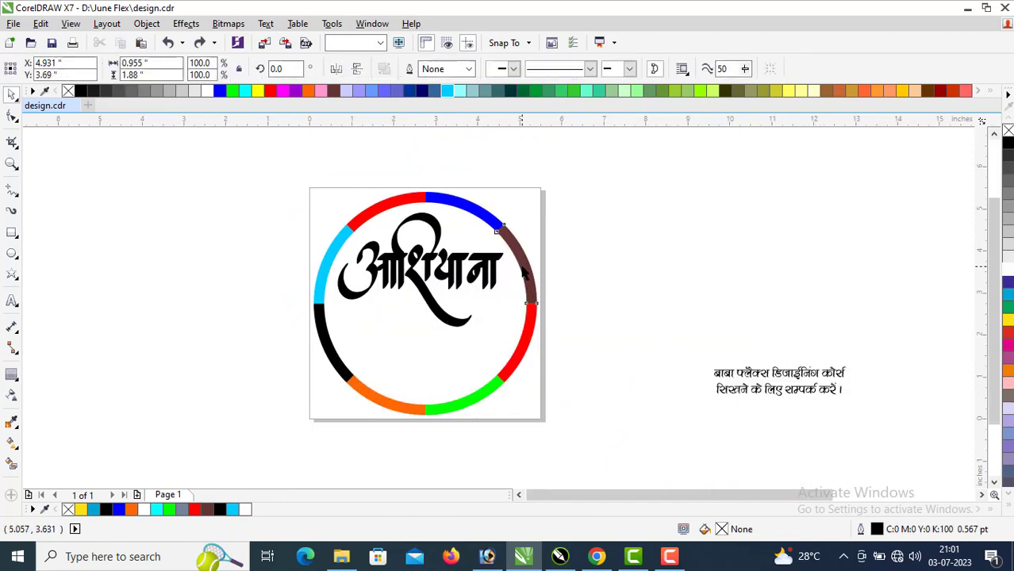
pyautogui.click(491, 220)
pyautogui.keyDown('shift'); pyautogui.click(373, 208); pyautogui.keyUp('shift')
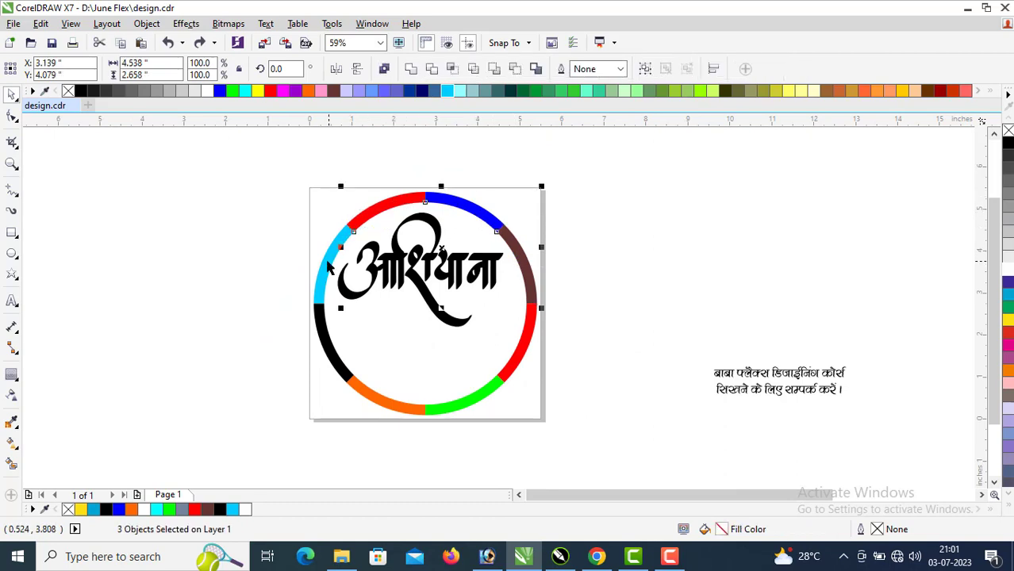
pyautogui.keyDown('shift'); pyautogui.click(320, 351); pyautogui.keyUp('shift')
pyautogui.keyDown('shift'); pyautogui.click(468, 401); pyautogui.keyUp('shift')
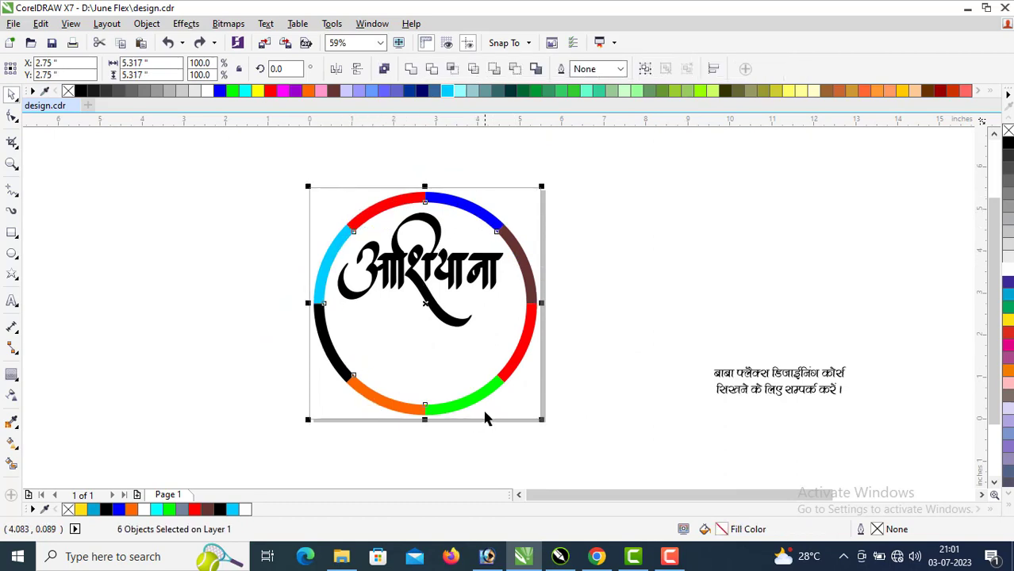
pyautogui.press('F10')
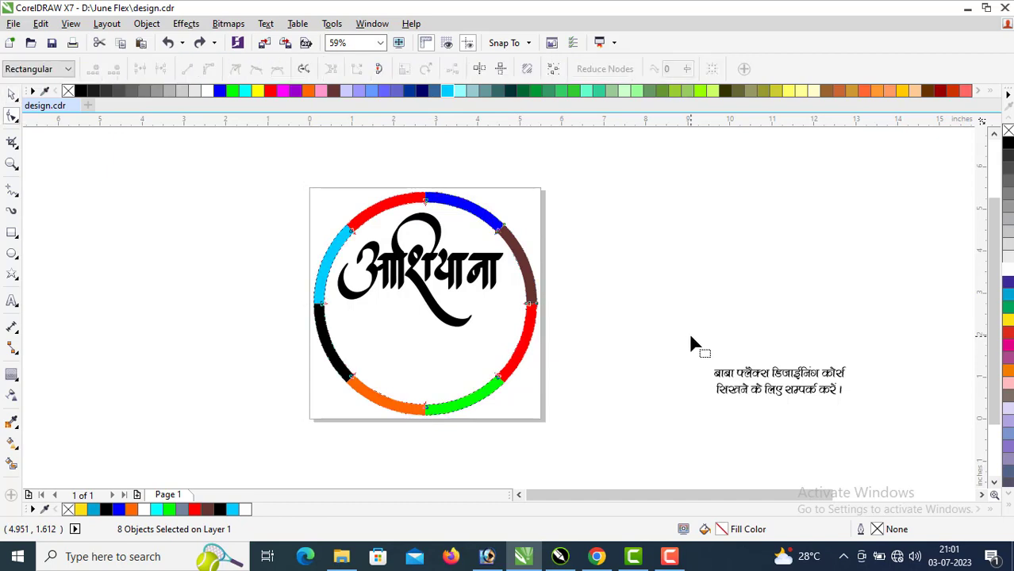
pyautogui.press('space')
pyautogui.moveTo(529, 341); pyautogui.dragTo(746, 304)
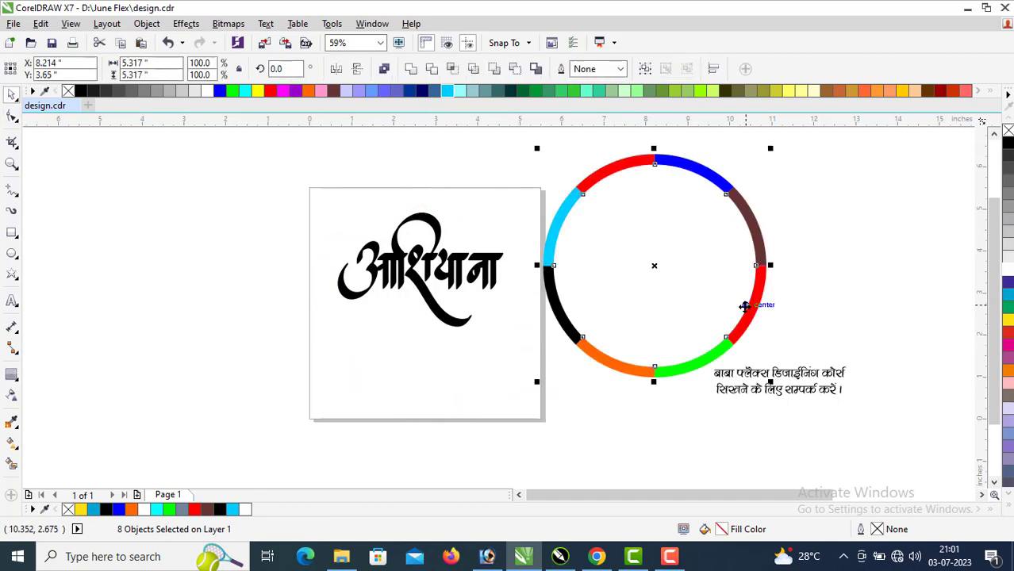
pyautogui.hotkey('ctrl', 'z')
pyautogui.hotkey('ctrl', 'g')
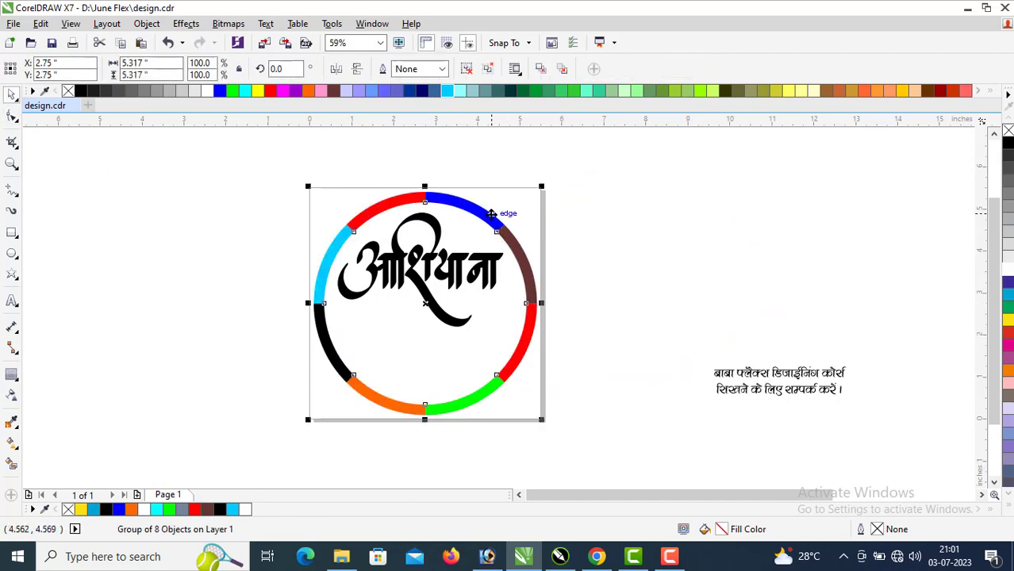
# Step: Move the name lettering right and down over the ring's right edge
pyautogui.rightClick(485, 213)
pyautogui.click(624, 249)
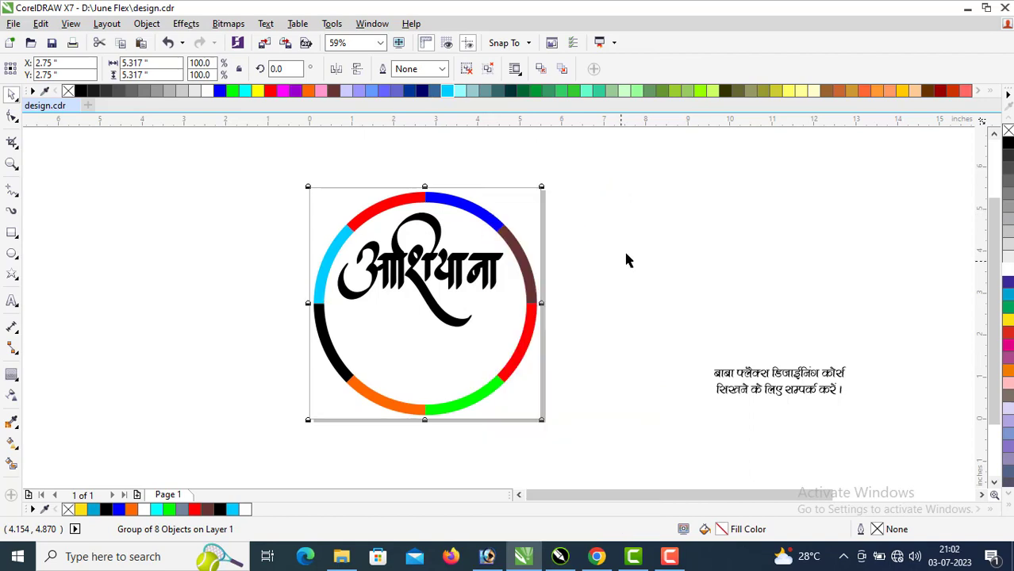
pyautogui.moveTo(730, 356); pyautogui.dragTo(334, 213)
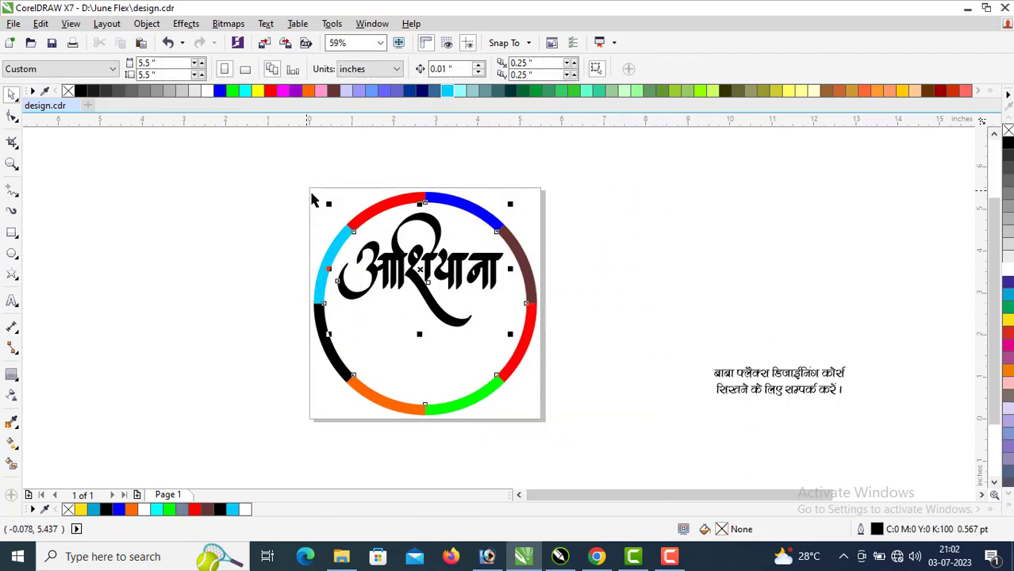
pyautogui.moveTo(468, 252); pyautogui.dragTo(494, 265)
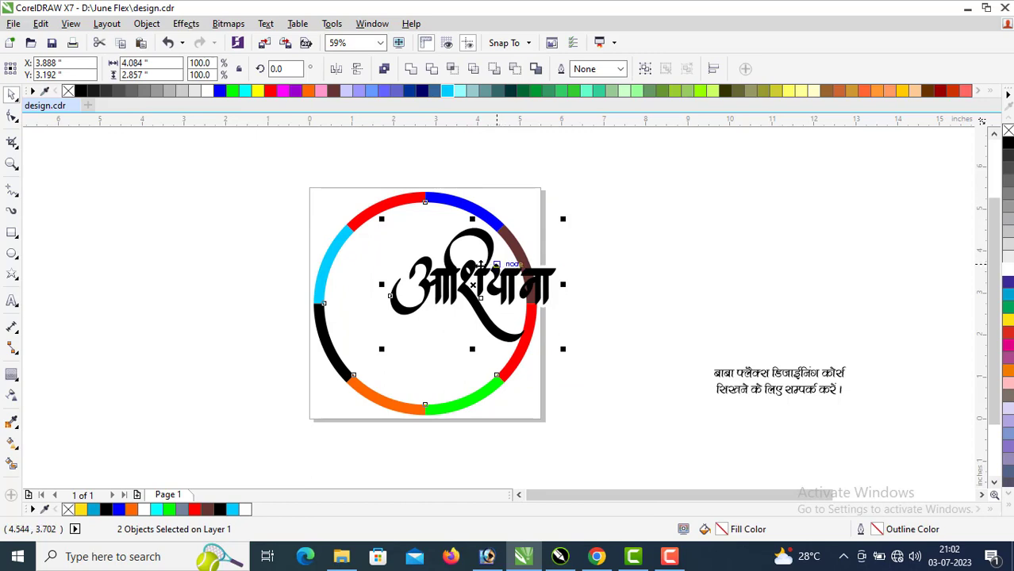
# Step: Apply a Flat Bottom Right drop shadow to the name lettering
pyautogui.hotkey('ctrl', 'z')
pyautogui.press('z')
pyautogui.moveTo(253, 177); pyautogui.dragTo(657, 388)
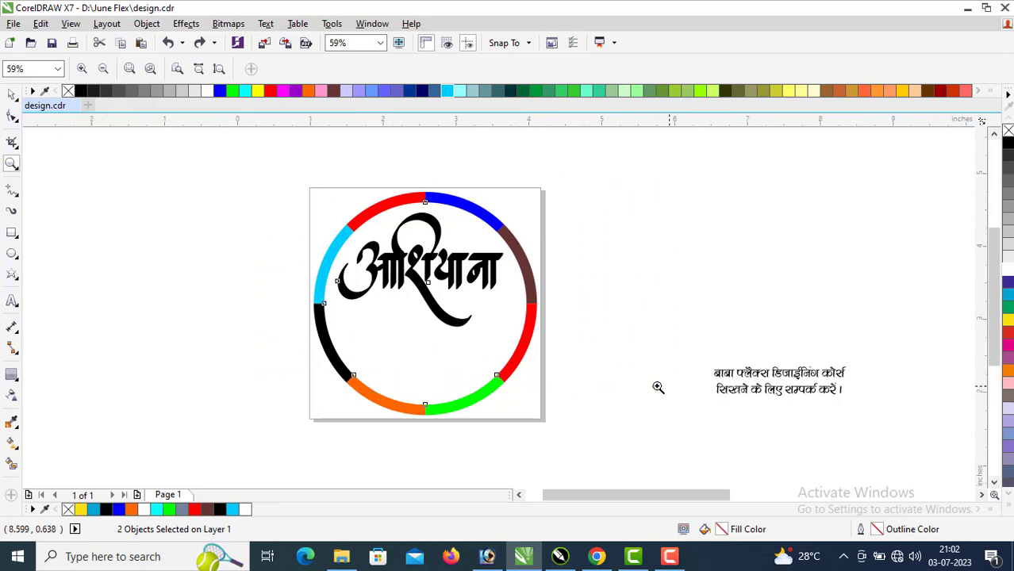
pyautogui.press('space')
pyautogui.moveTo(465, 373); pyautogui.dragTo(408, 410)
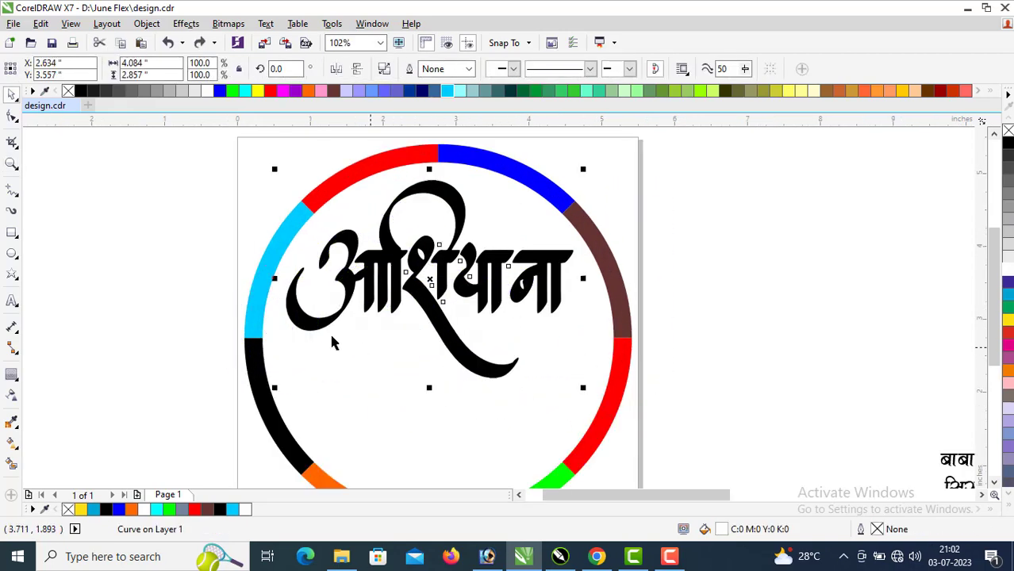
pyautogui.click(40, 69)
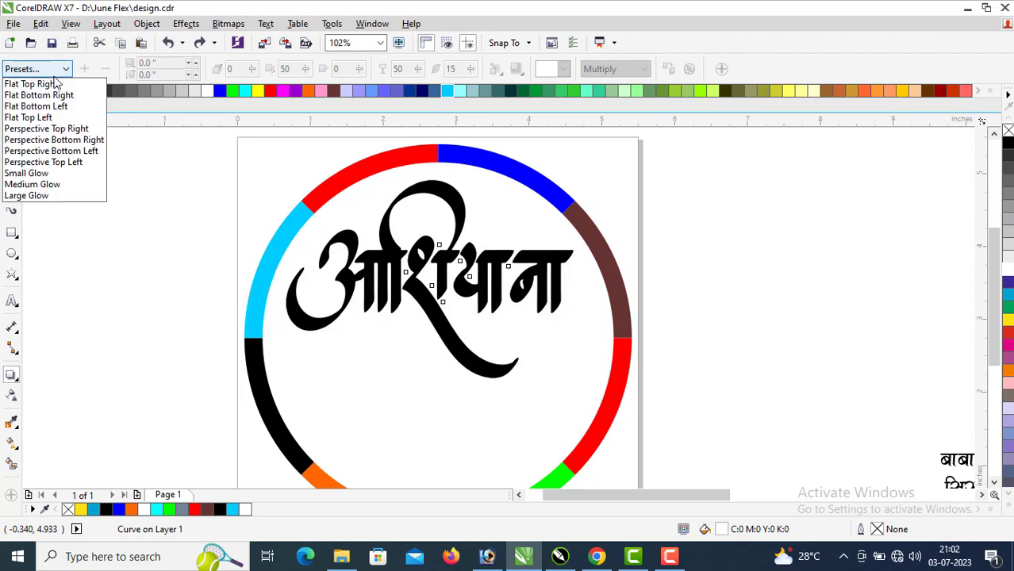
pyautogui.click(32, 95)
# Step: Reduce the shadow offset so it sits just down and right of the lettering
pyautogui.moveTo(593, 424)
pyautogui.mouseDown()
pyautogui.moveTo(595, 441)
pyautogui.moveTo(505, 396)
pyautogui.mouseUp()
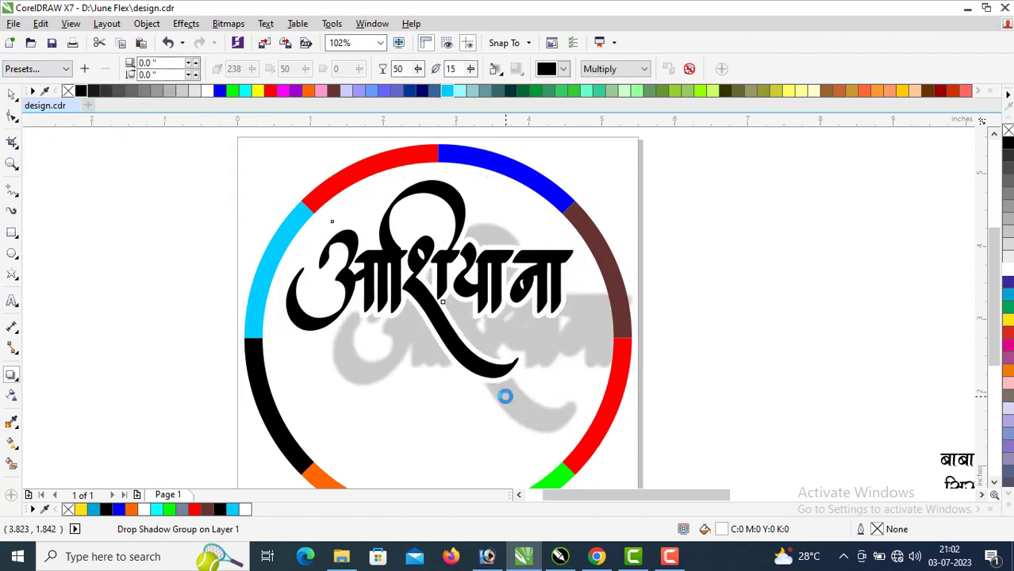
pyautogui.hotkey('ctrl', 'z')
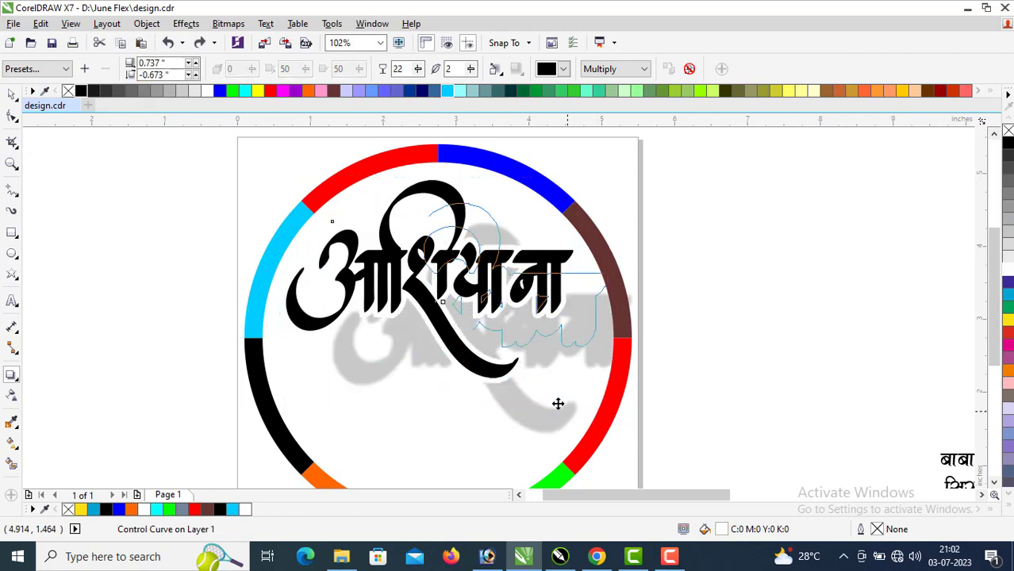
pyautogui.moveTo(597, 433); pyautogui.dragTo(527, 388)
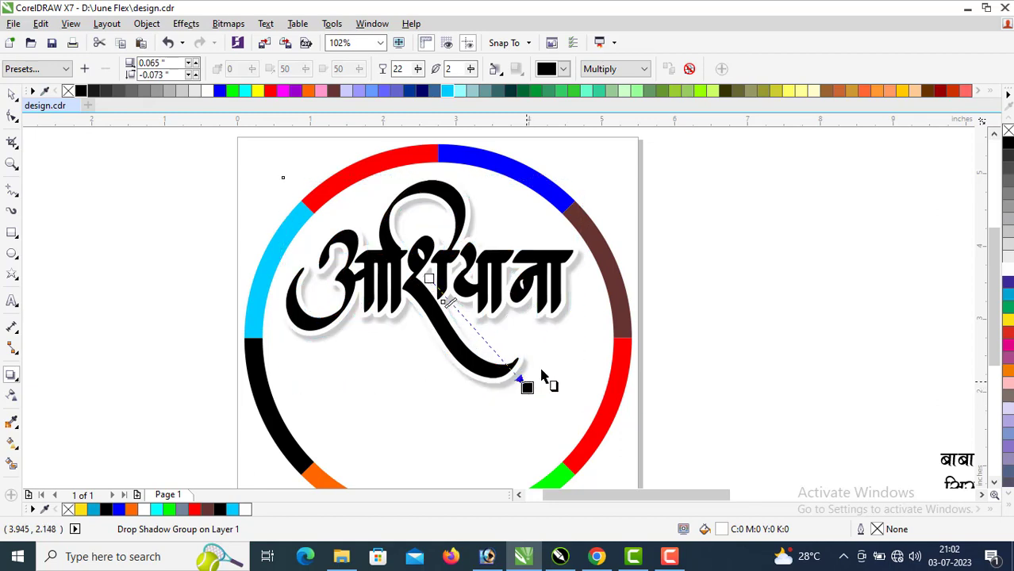
pyautogui.moveTo(527, 386); pyautogui.dragTo(510, 385)
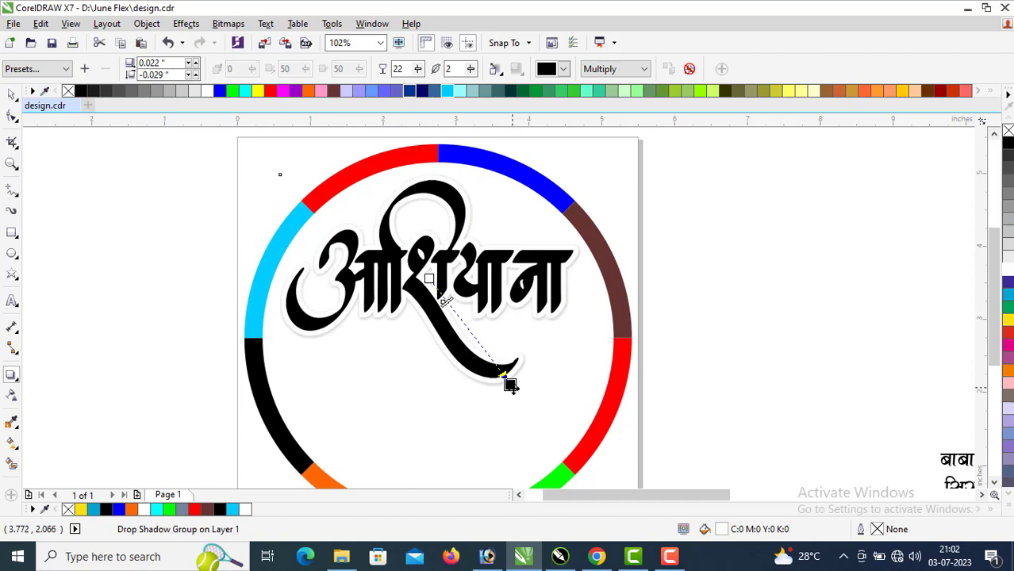
pyautogui.moveTo(510, 385); pyautogui.dragTo(513, 387)
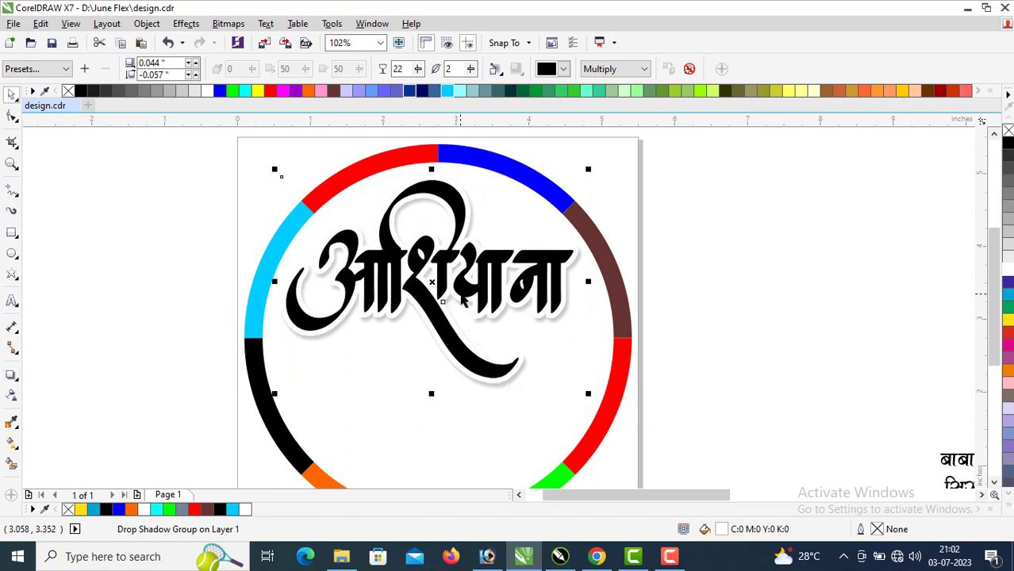
pyautogui.press('space')
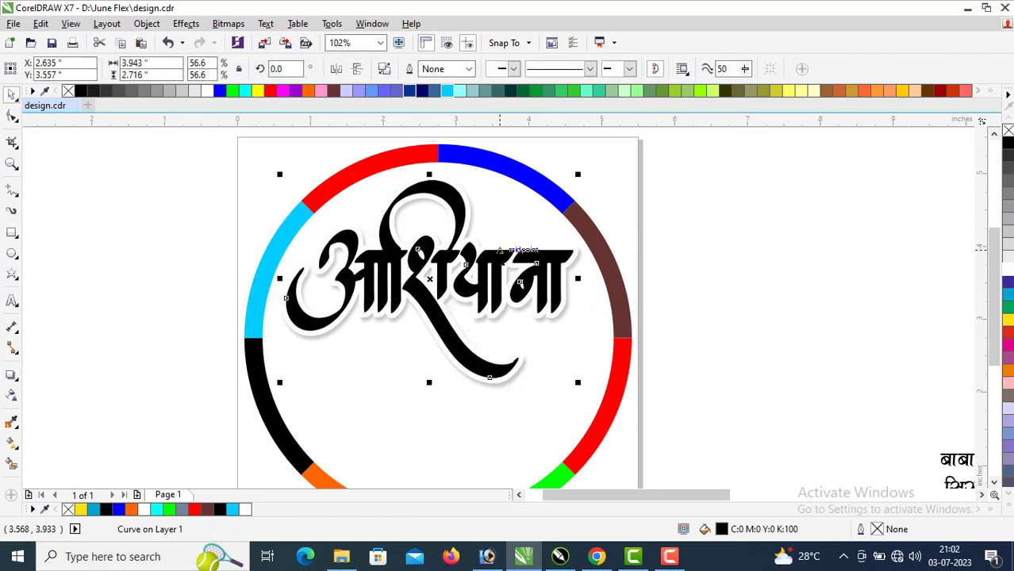
# Step: Copy the shadowed आशियाना lettering and recolour it red
pyautogui.hotkey('ctrl', 'c')
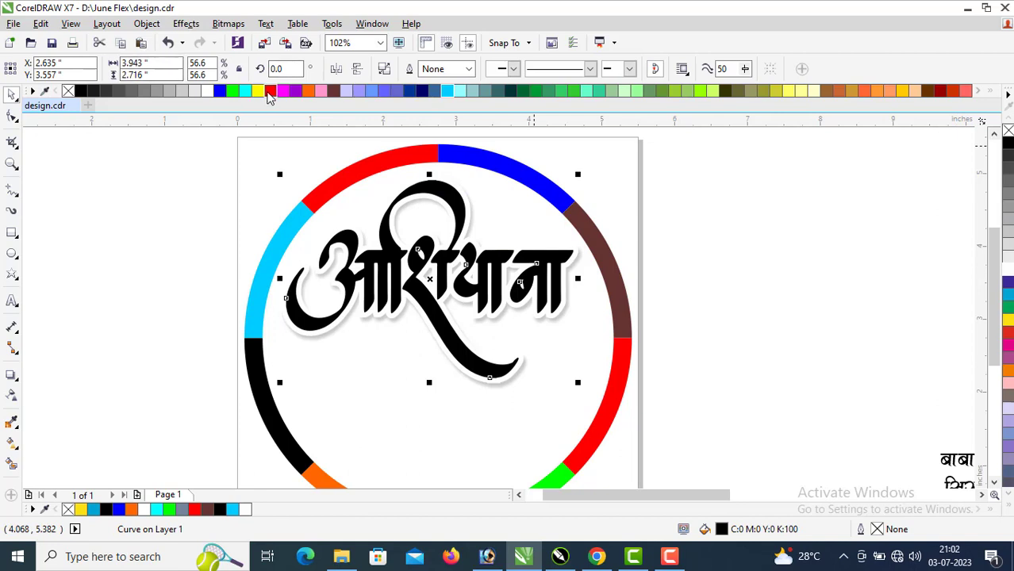
pyautogui.click(270, 91)
pyautogui.click(837, 227)
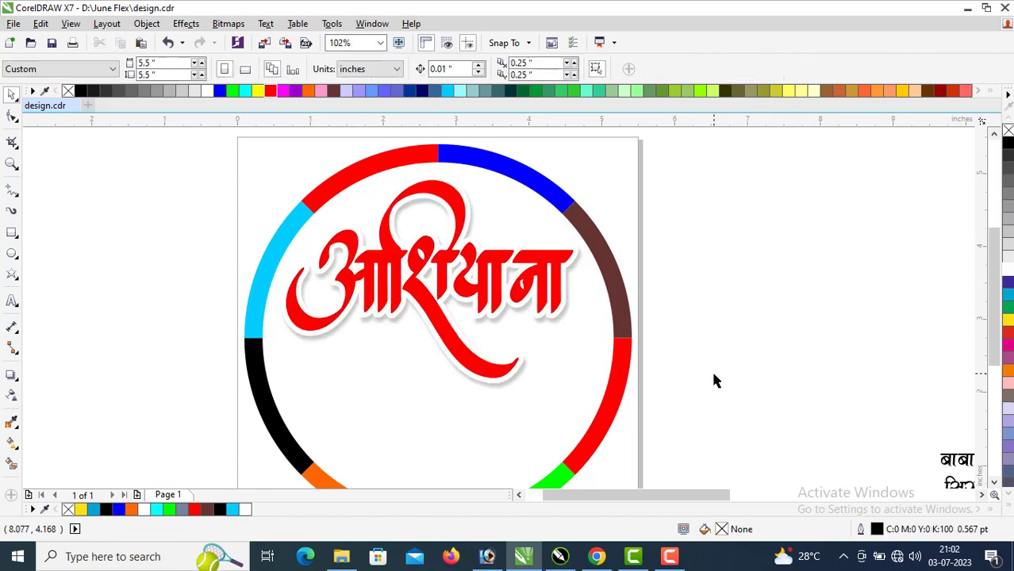
pyautogui.press('z')
pyautogui.scroll(-2, 408, 257)
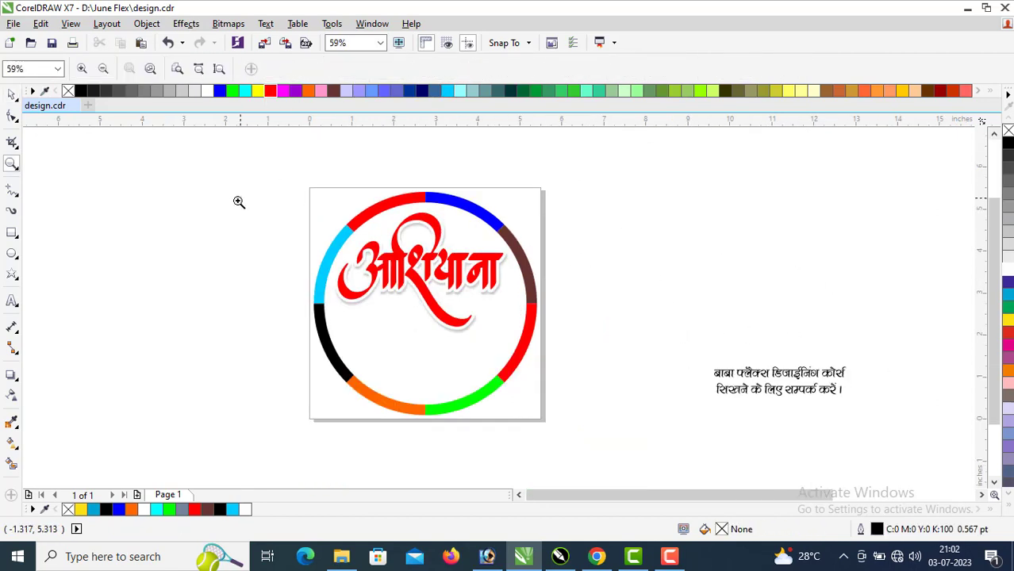
# Step: Move the फ्लैक्स प्रिंट सर्विस title onto the logo, shrink it and place it under the red name
pyautogui.rightClick(807, 360)
pyautogui.press('space')
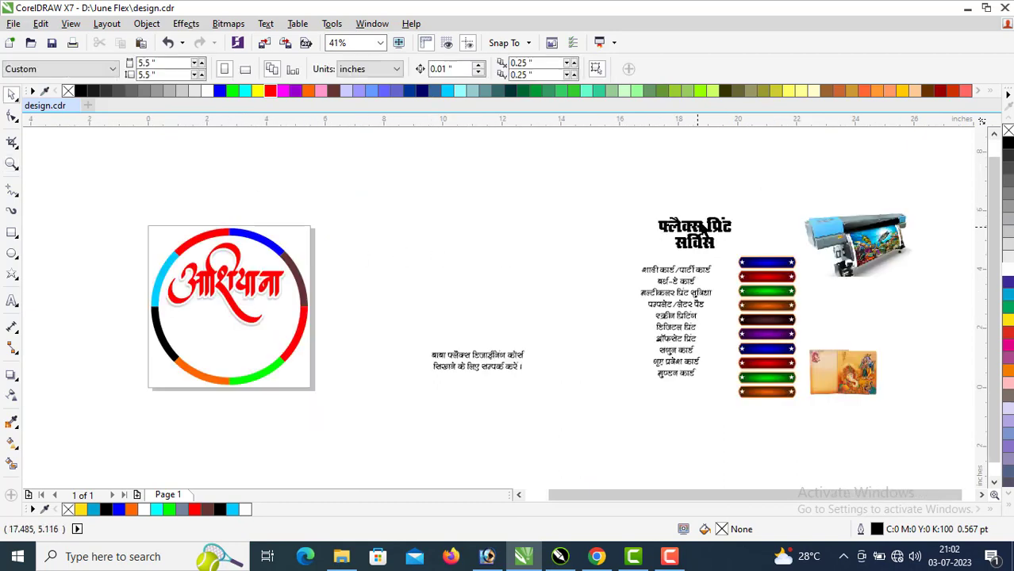
pyautogui.moveTo(697, 235); pyautogui.dragTo(272, 307)
pyautogui.press('z')
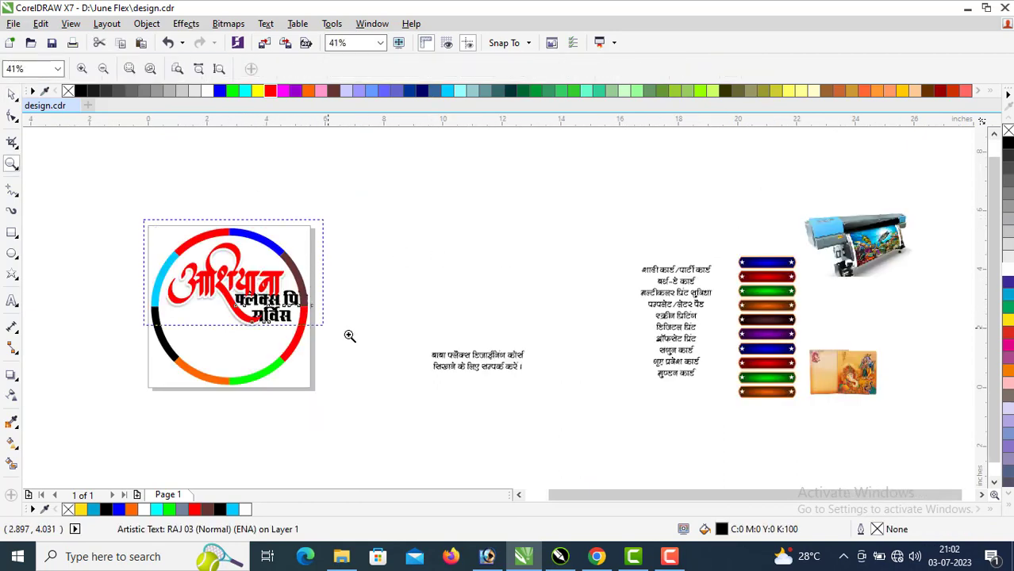
pyautogui.moveTo(154, 222); pyautogui.dragTo(350, 337)
pyautogui.press('space')
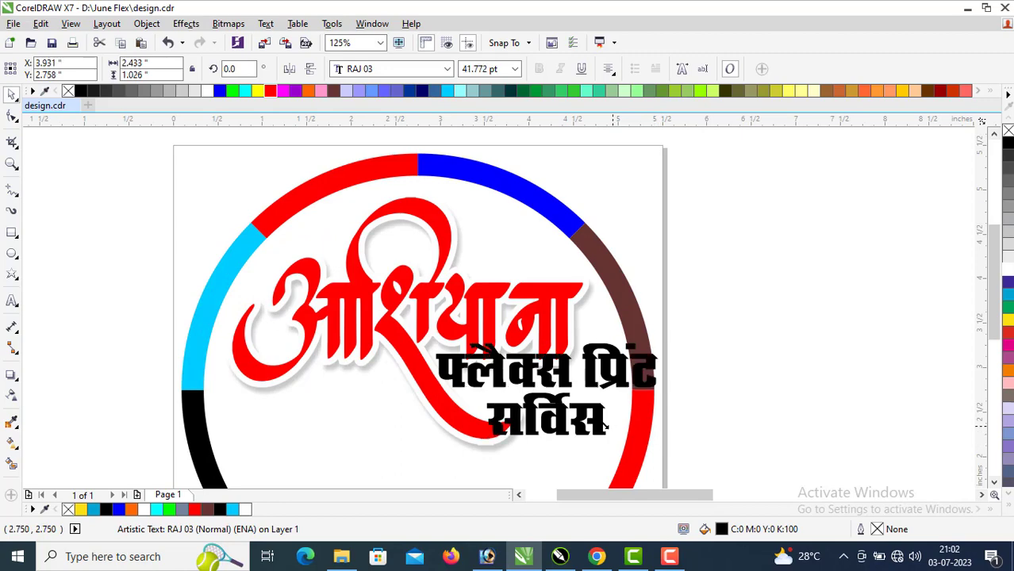
pyautogui.moveTo(662, 445); pyautogui.dragTo(550, 392)
pyautogui.moveTo(514, 347); pyautogui.dragTo(542, 377)
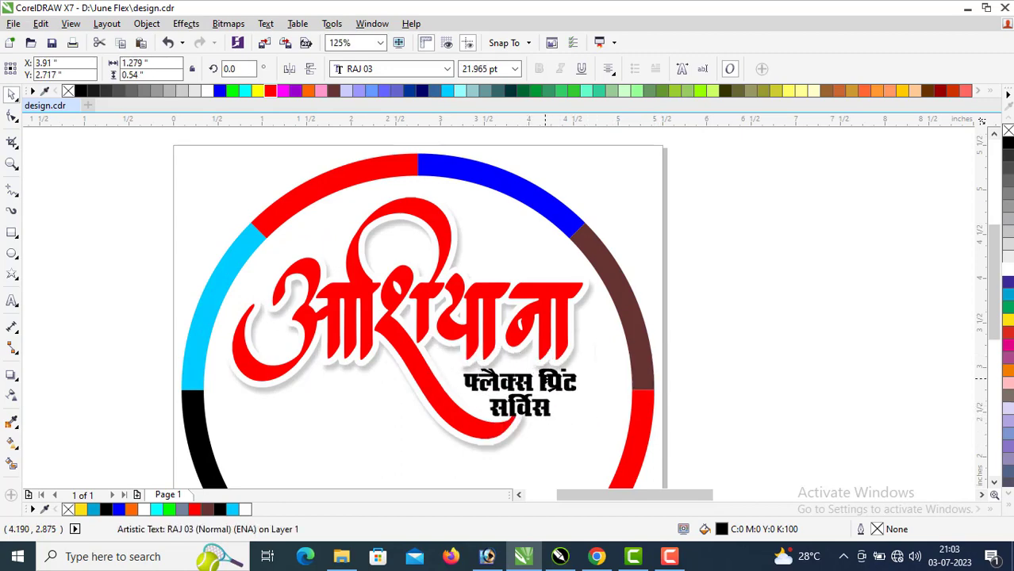
# Step: Shift the title slightly right and enlarge it to about 30.6 pt
pyautogui.press('z')
pyautogui.moveTo(385, 330); pyautogui.dragTo(754, 483)
pyautogui.press('space')
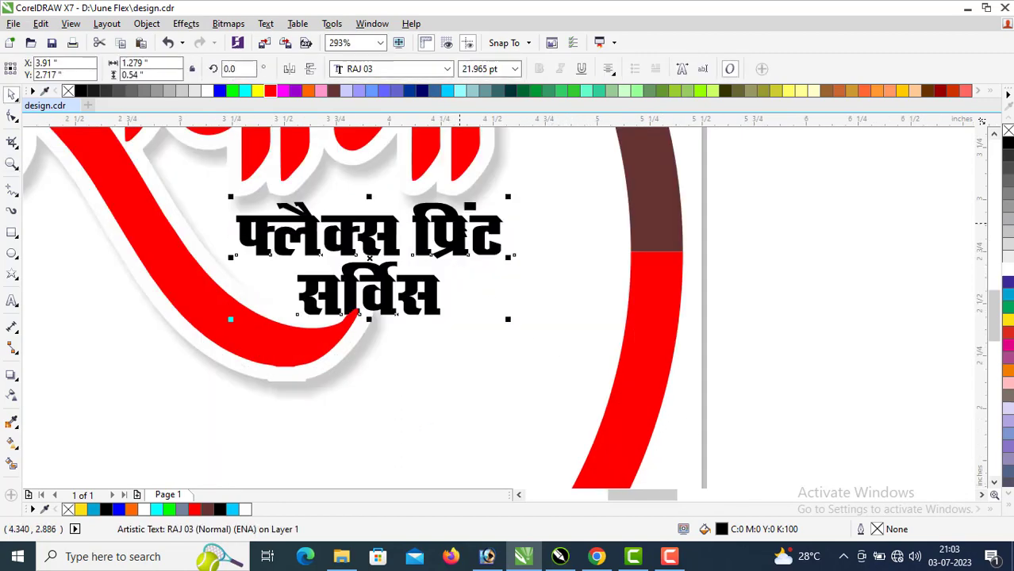
pyautogui.click(168, 250)
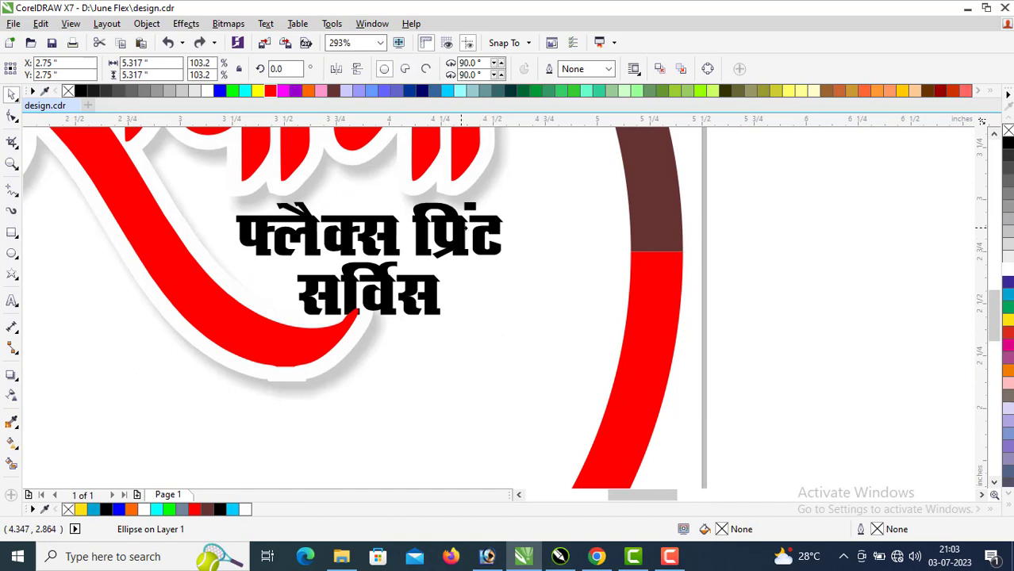
pyautogui.click(465, 234)
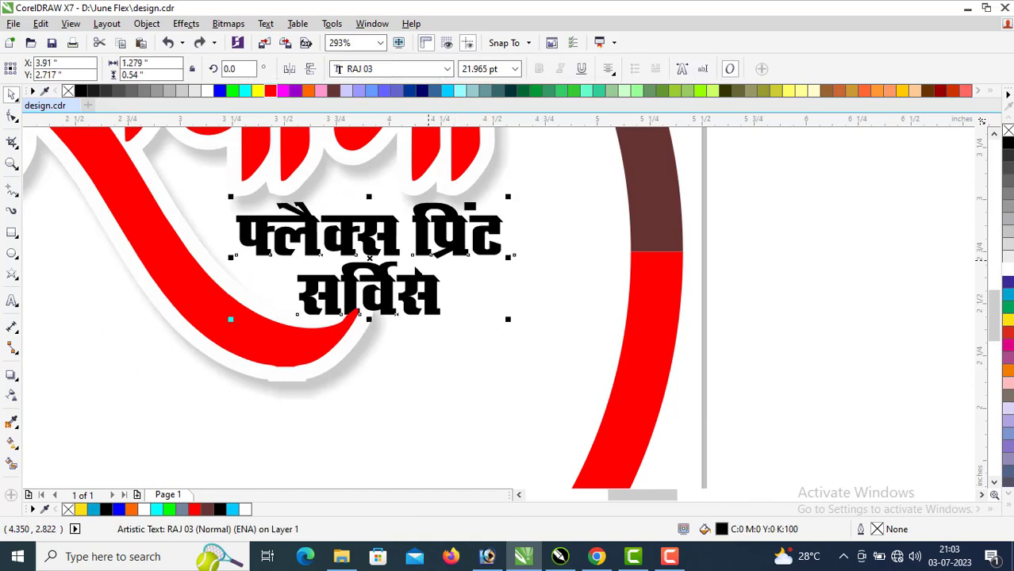
pyautogui.moveTo(370, 259)
pyautogui.mouseDown()
pyautogui.moveTo(428, 255)
pyautogui.moveTo(362, 255)
pyautogui.mouseUp()
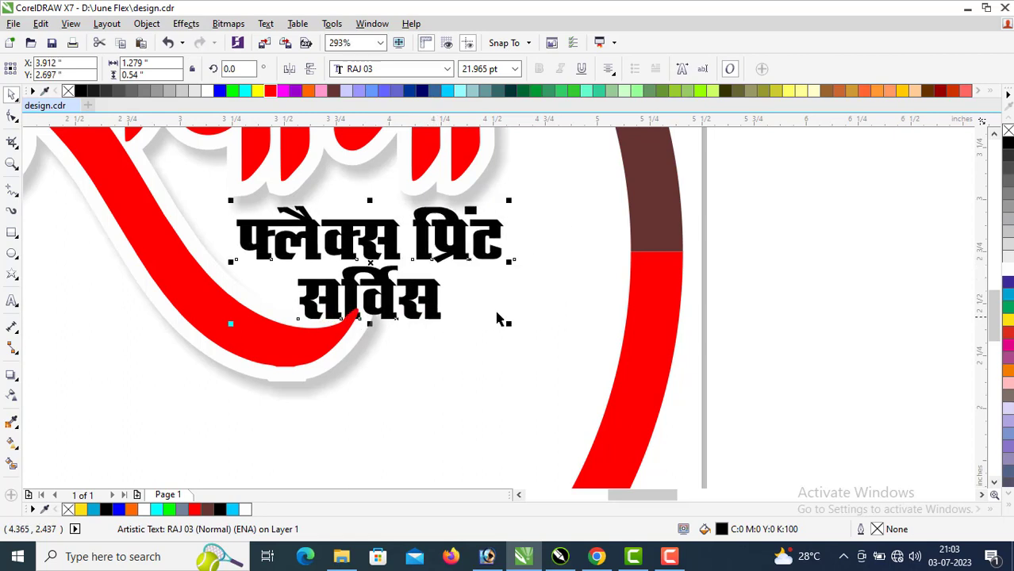
pyautogui.moveTo(509, 323); pyautogui.dragTo(625, 406)
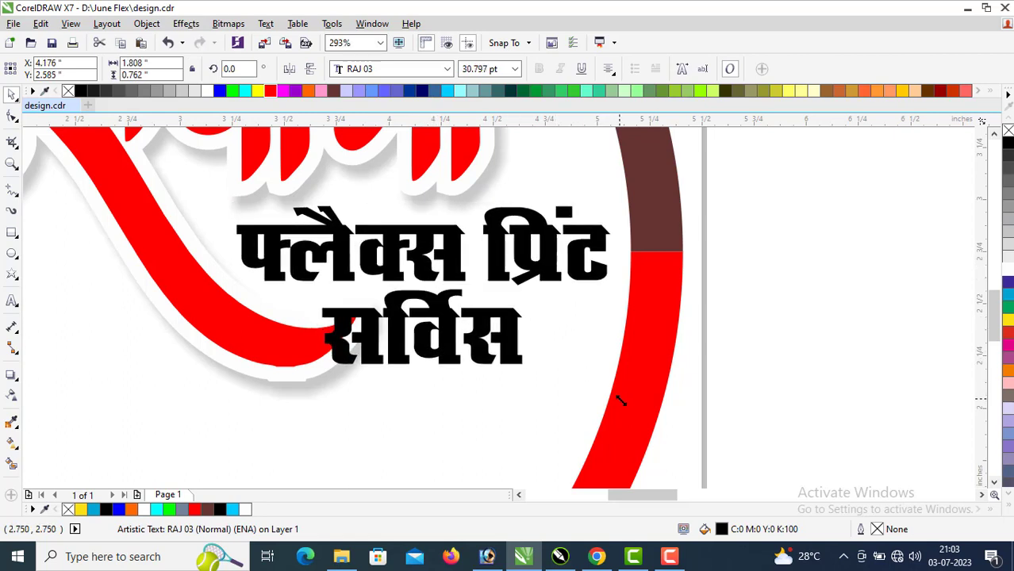
pyautogui.moveTo(624, 406); pyautogui.dragTo(613, 398)
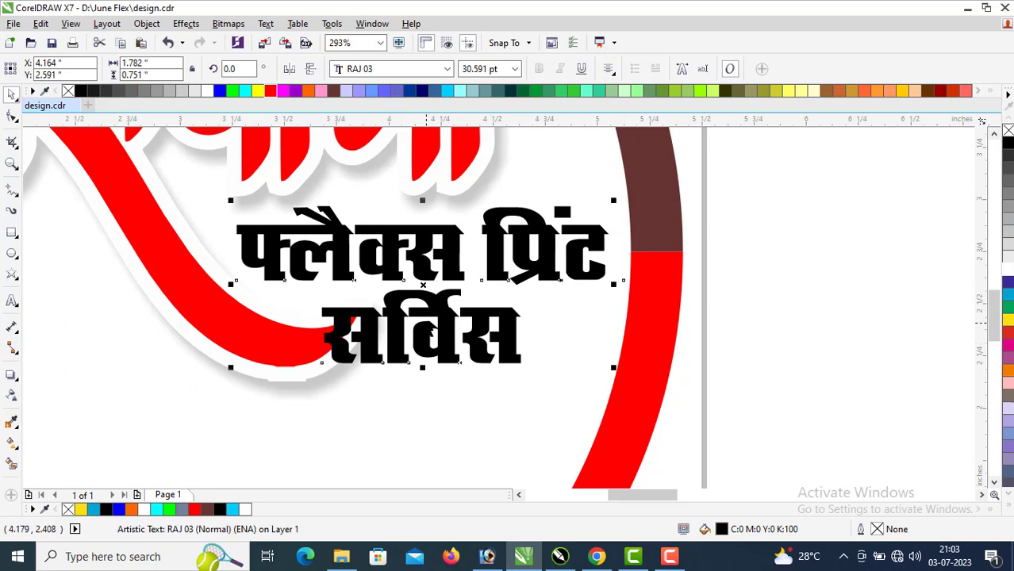
# Step: Fill the tagline bright blue and give it a white outline
pyautogui.click(1009, 284)
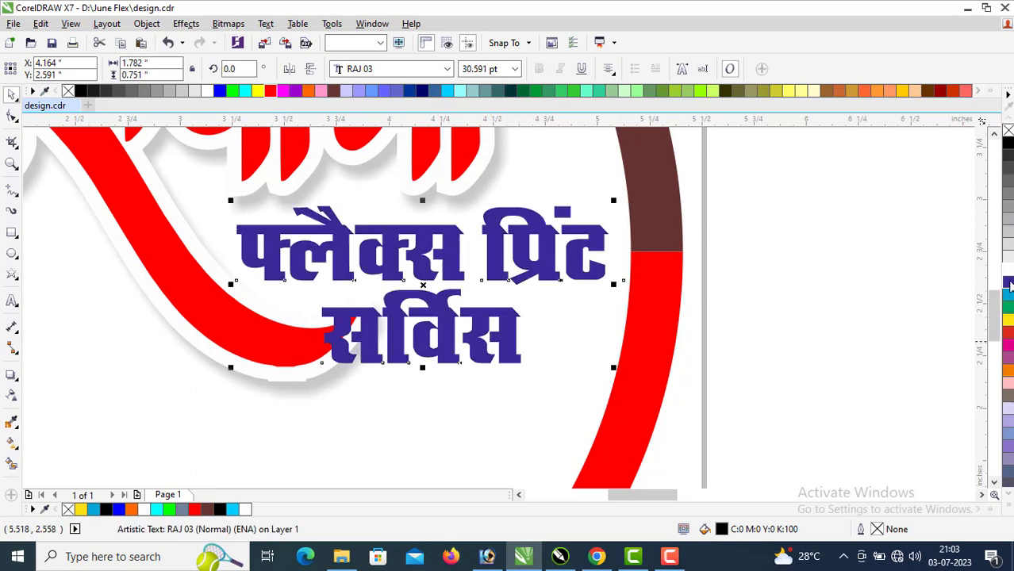
pyautogui.click(220, 90)
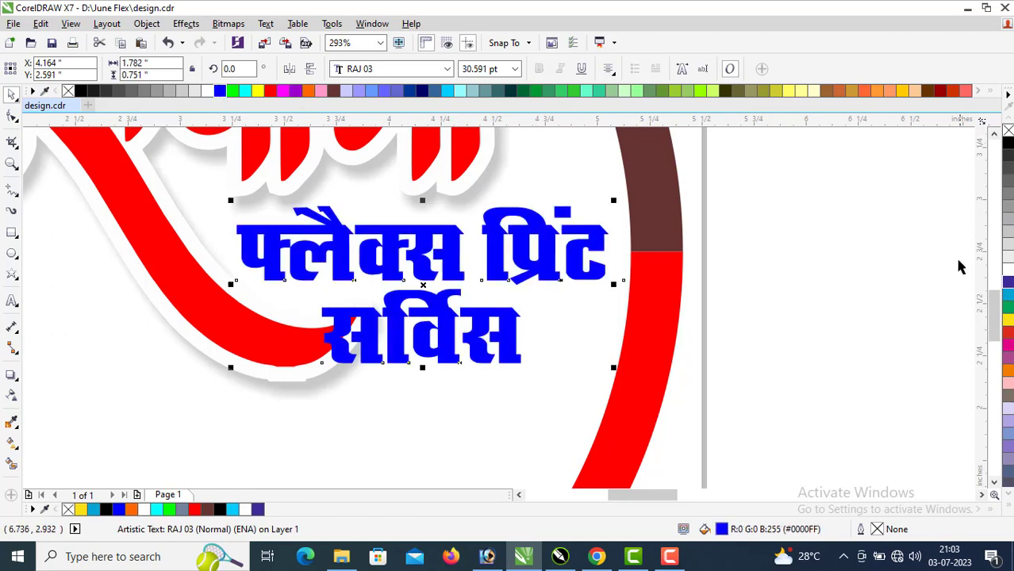
pyautogui.rightClick(208, 91)
# Step: Set the outline to 3.0 pt with round corners, scaling with the object
pyautogui.press('F12')
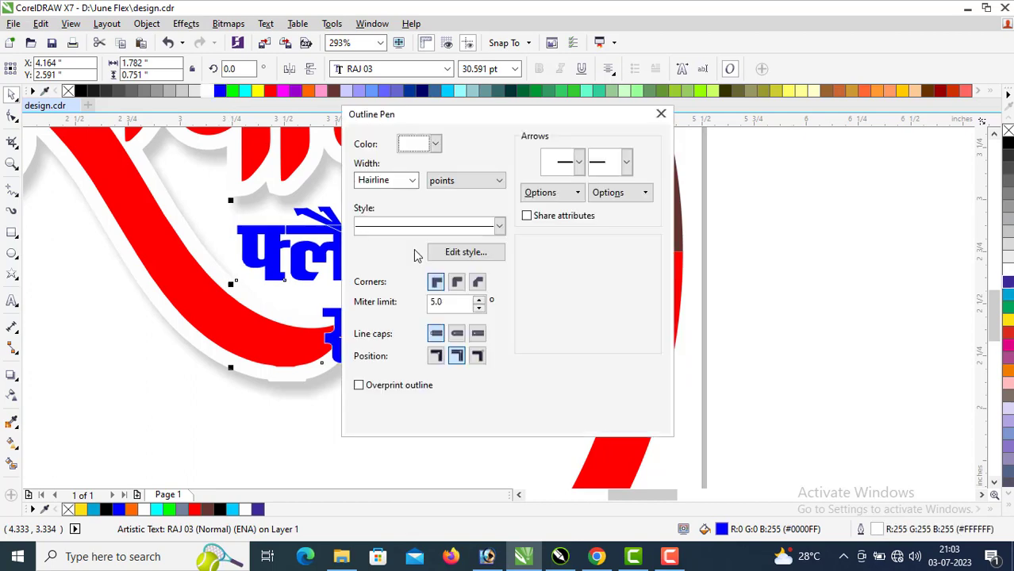
pyautogui.click(403, 181)
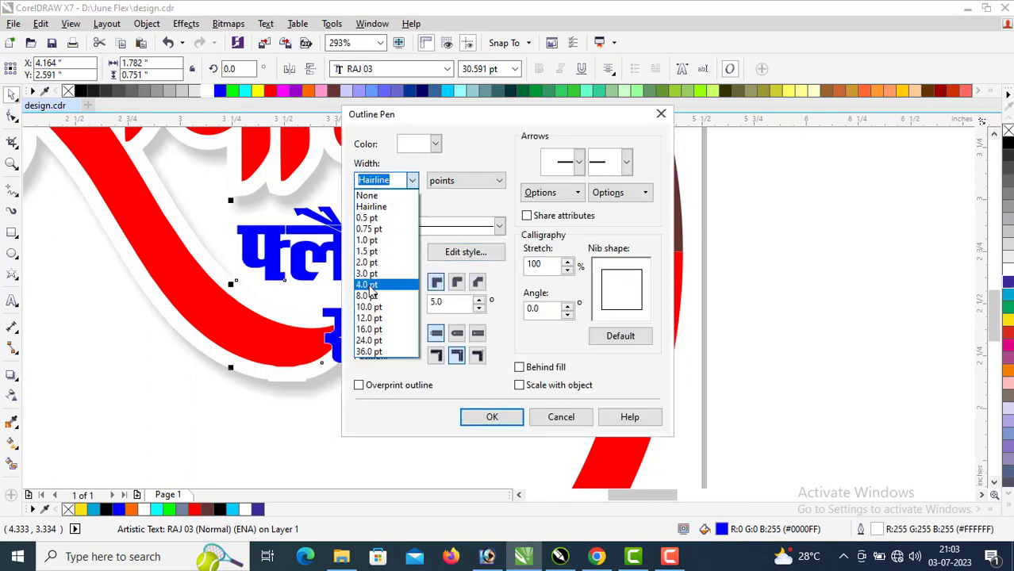
pyautogui.click(367, 273)
pyautogui.click(457, 282)
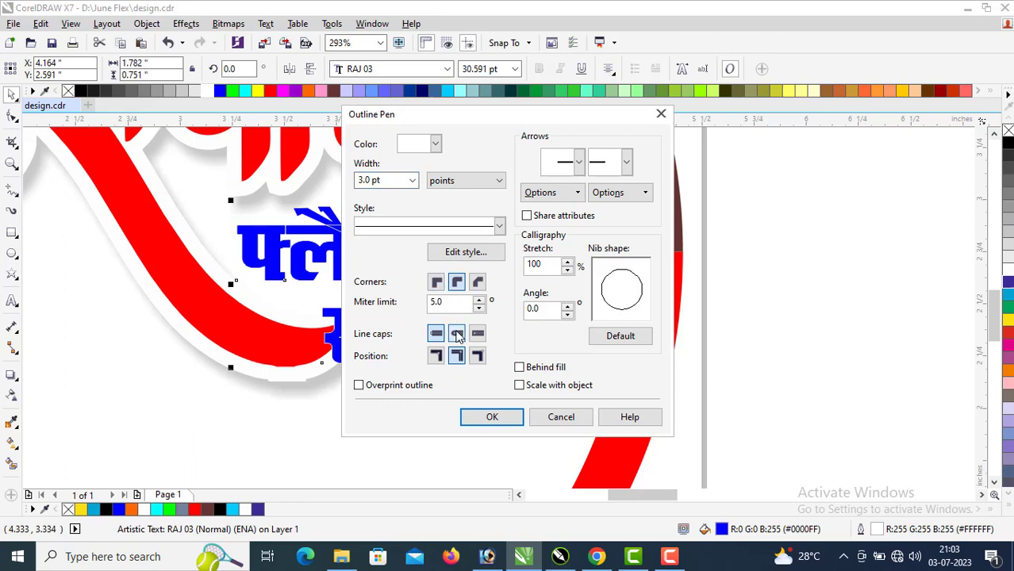
pyautogui.click(536, 389)
pyautogui.click(509, 419)
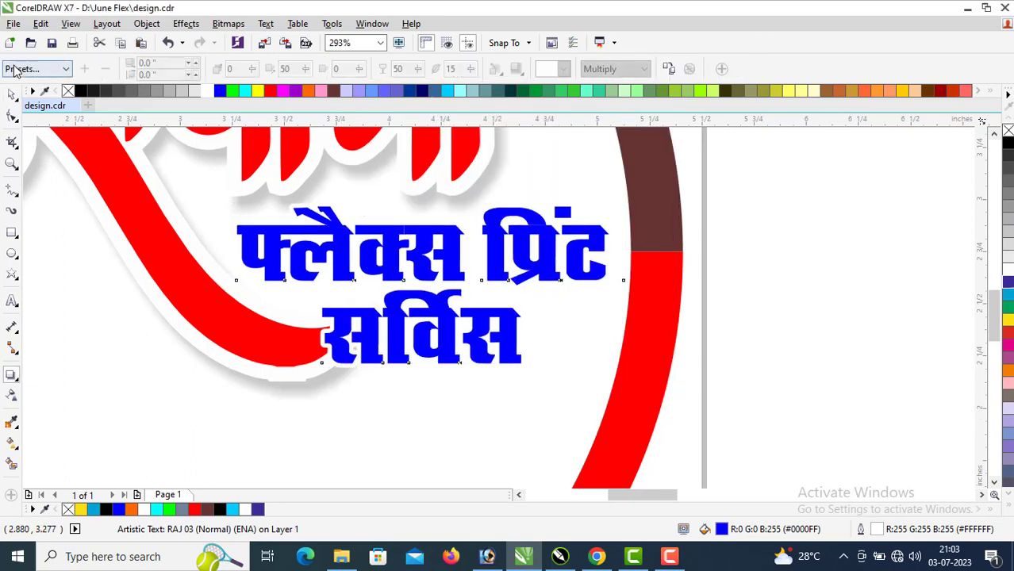
# Step: Apply a Flat Bottom Right drop shadow to the tagline and pull it close behind the letters
pyautogui.click(32, 69)
pyautogui.click(49, 97)
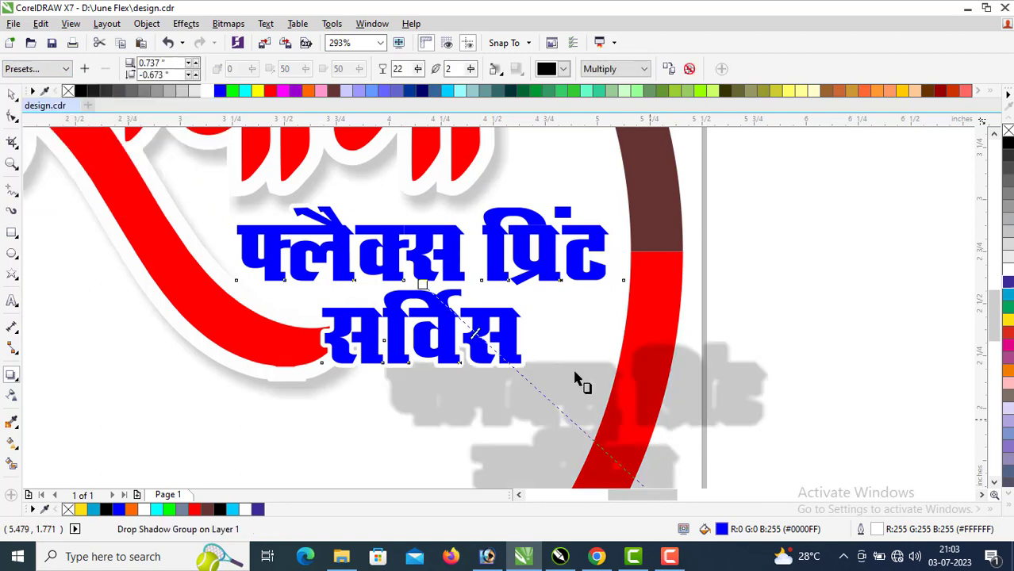
pyautogui.press('F3')
pyautogui.press('F4')
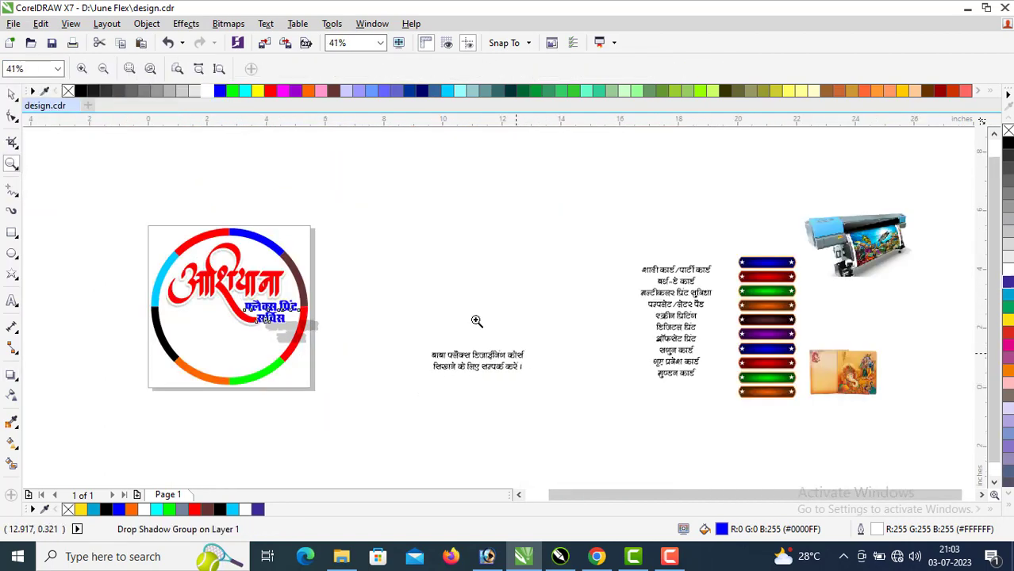
pyautogui.moveTo(230, 274); pyautogui.dragTo(337, 341)
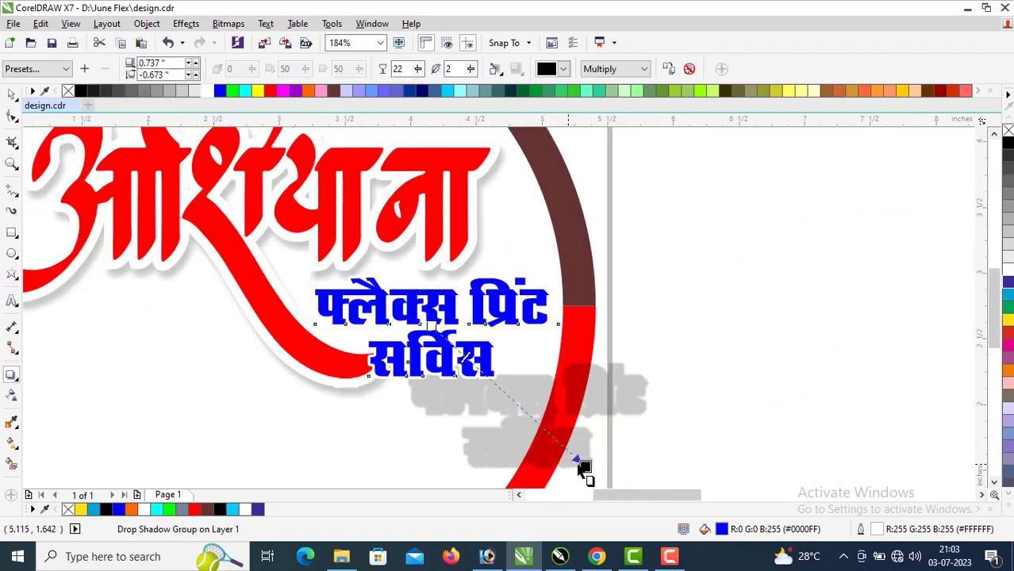
pyautogui.moveTo(580, 462); pyautogui.dragTo(481, 383)
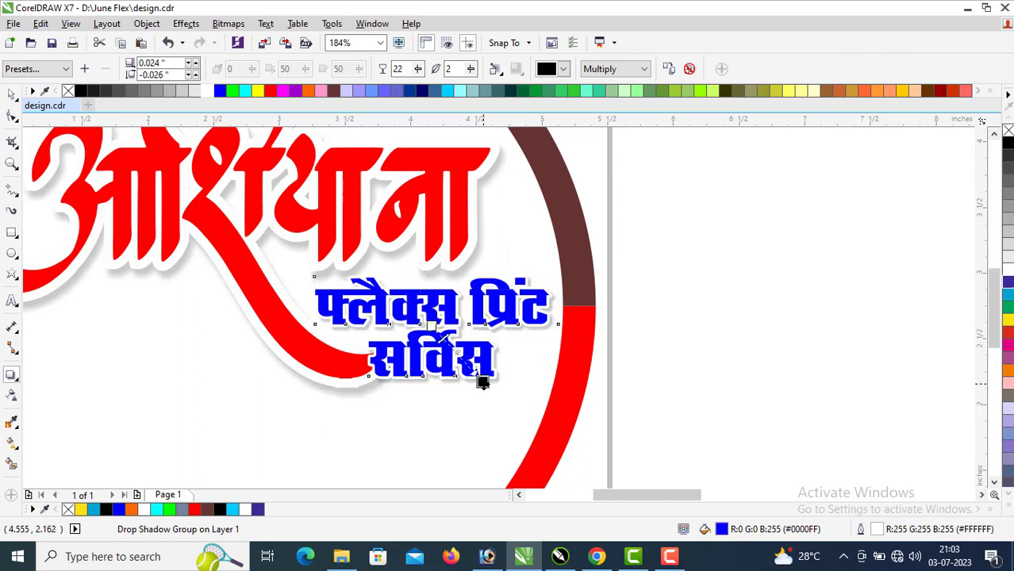
pyautogui.click(674, 328)
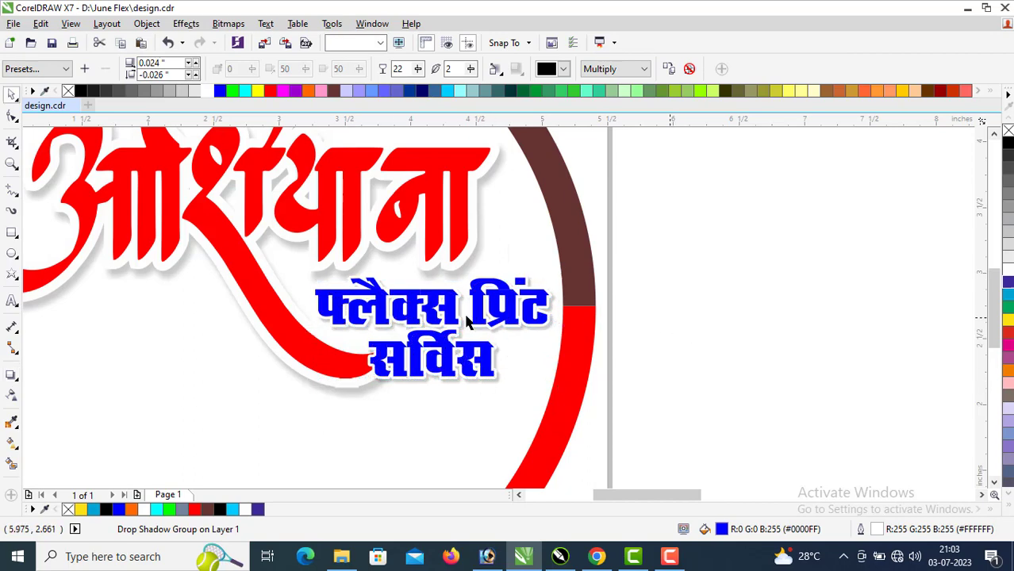
pyautogui.press('z')
pyautogui.click(456, 354)
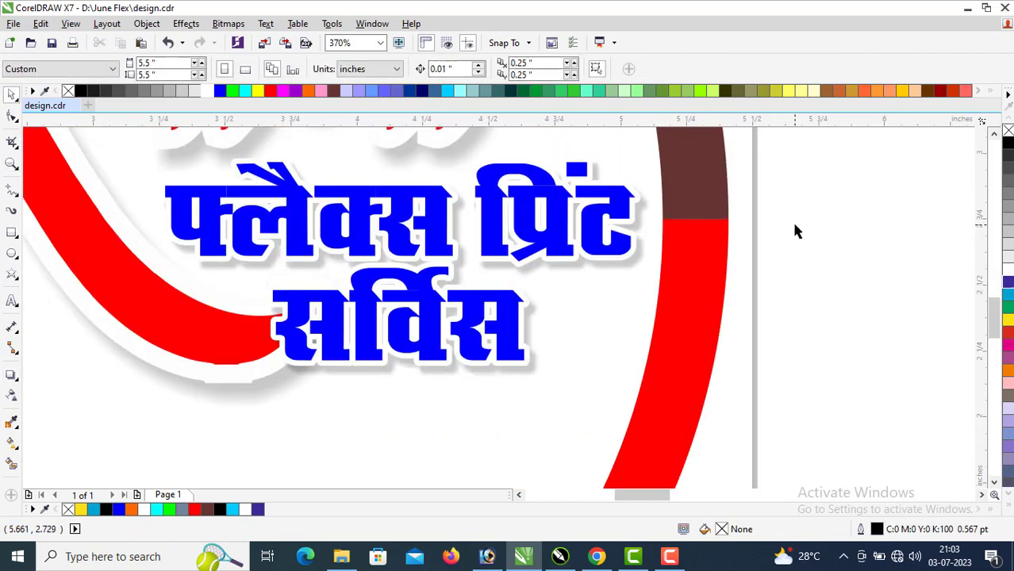
# Step: Give the tagline an elliptical fountain fill from blue to dark navy RGB 3,3,133
pyautogui.click(413, 193)
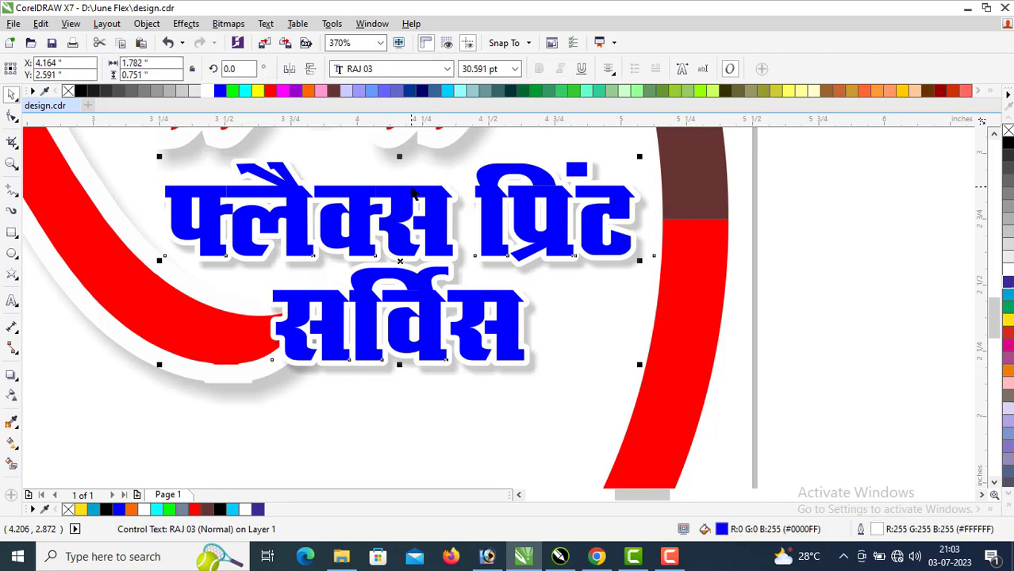
pyautogui.press('g')
pyautogui.click(51, 70)
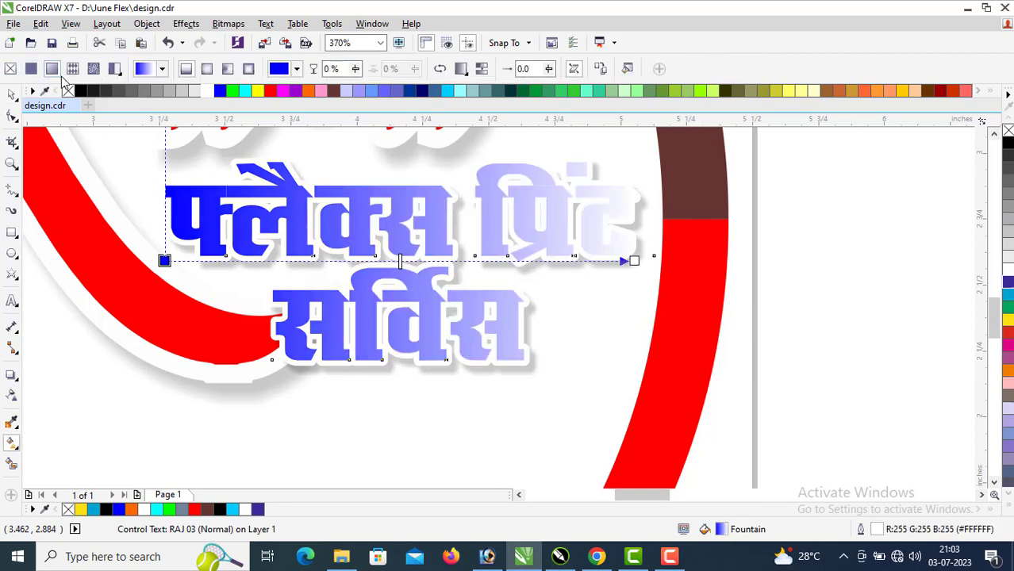
pyautogui.click(206, 69)
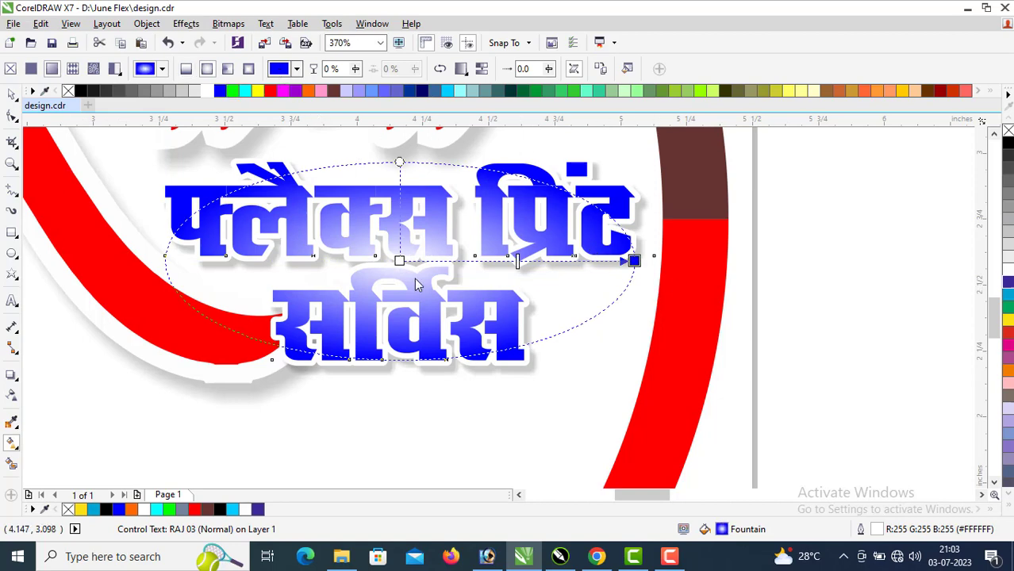
pyautogui.moveTo(404, 269); pyautogui.dragTo(401, 263)
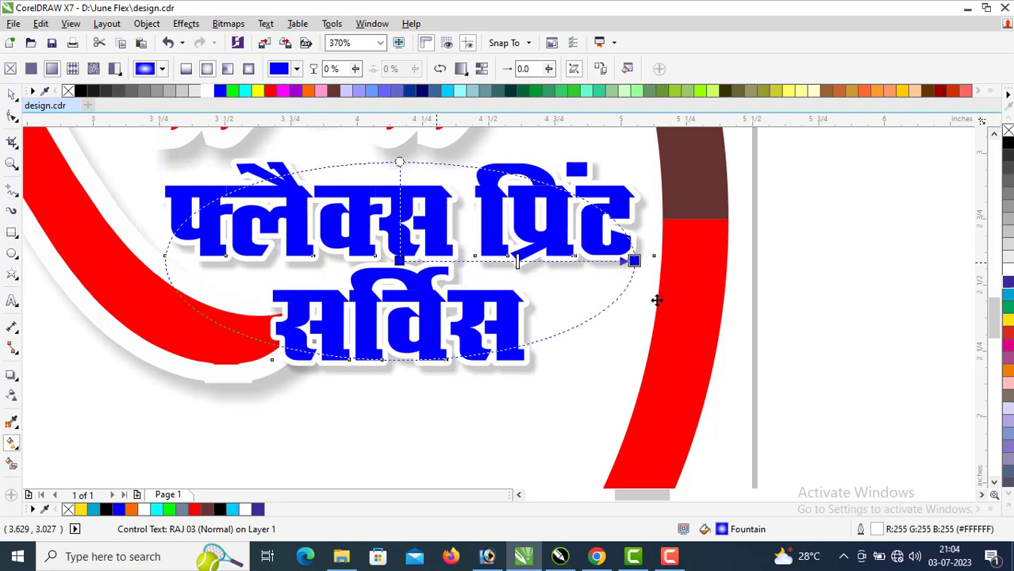
pyautogui.click(594, 286)
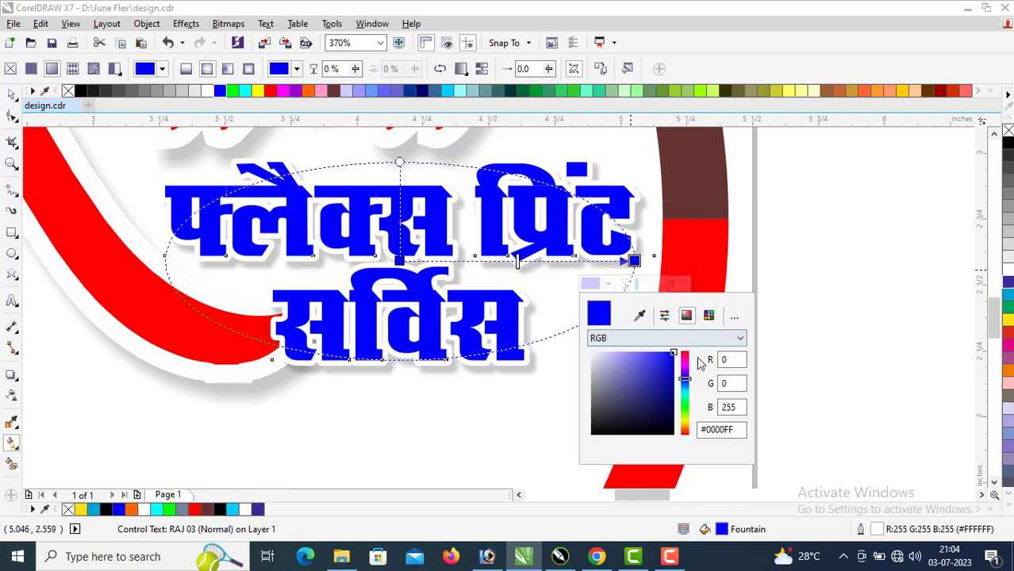
pyautogui.moveTo(669, 383); pyautogui.dragTo(672, 392)
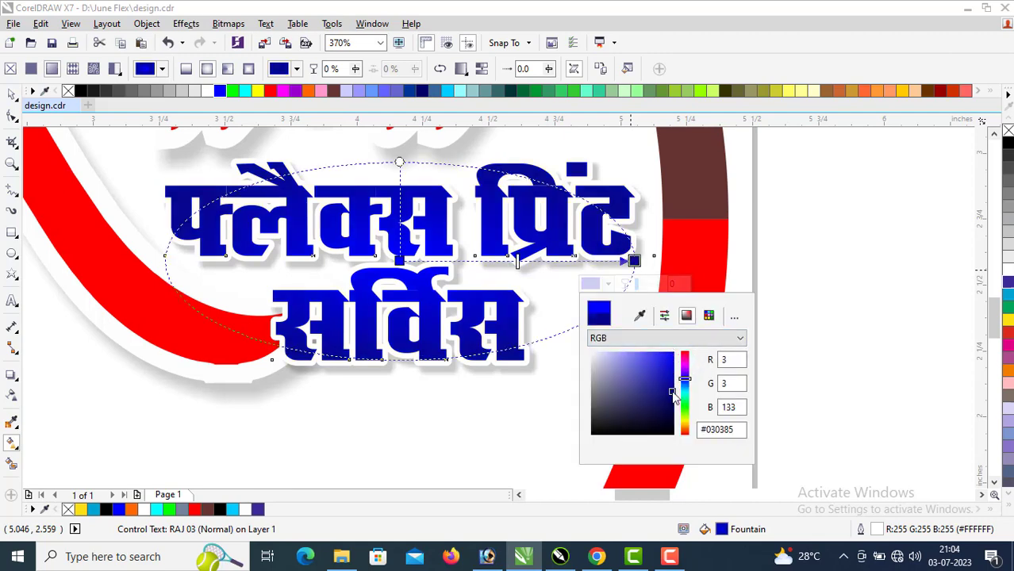
pyautogui.click(838, 283)
pyautogui.press('z')
pyautogui.rightClick(488, 290)
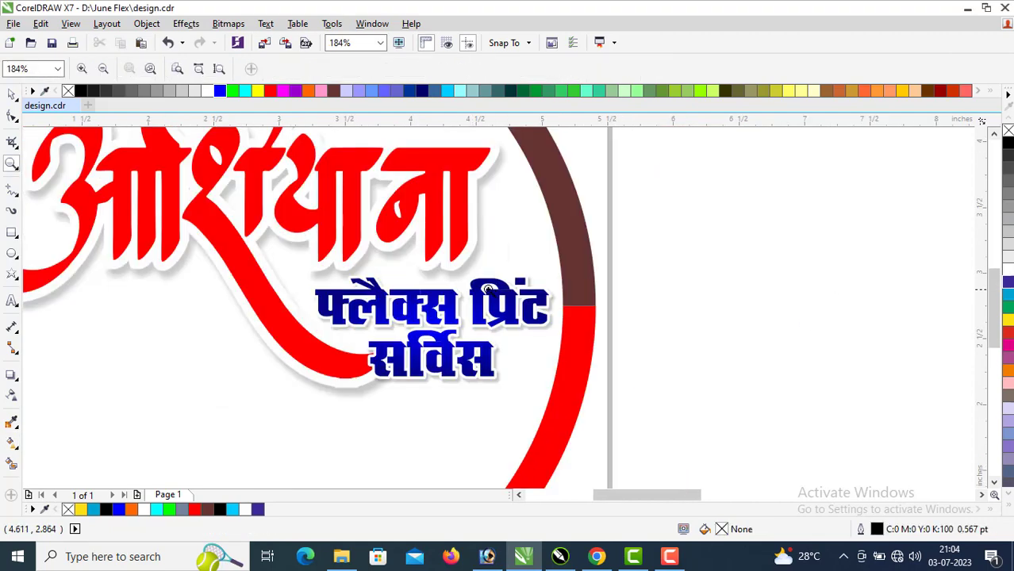
pyautogui.press('F4')
# Step: Move the two-line Hindi course text into the ring's lower left and scale it to about 17 pt
pyautogui.moveTo(94, 184); pyautogui.dragTo(603, 416)
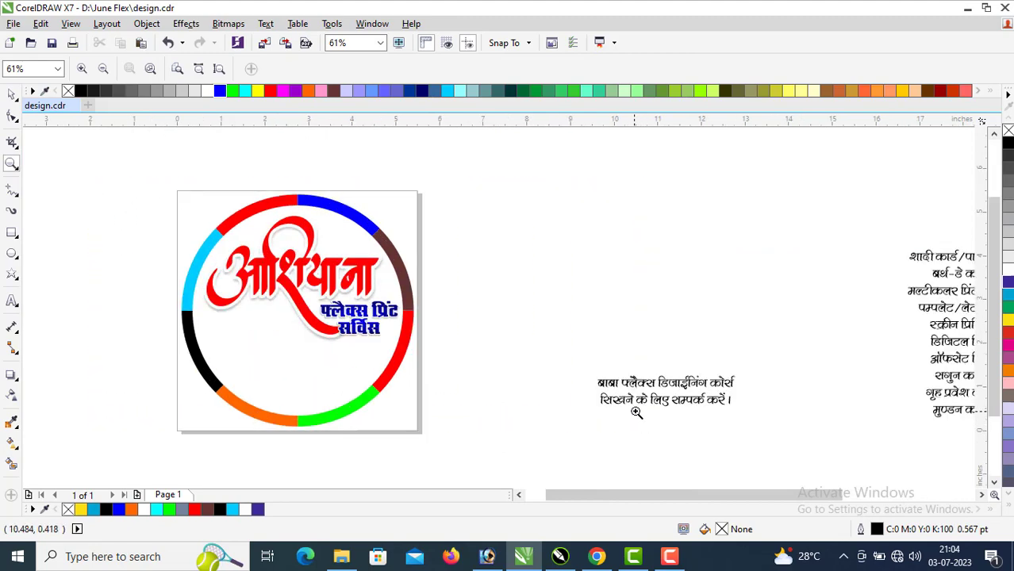
pyautogui.press('space')
pyautogui.click(682, 387)
pyautogui.moveTo(683, 386); pyautogui.dragTo(269, 332)
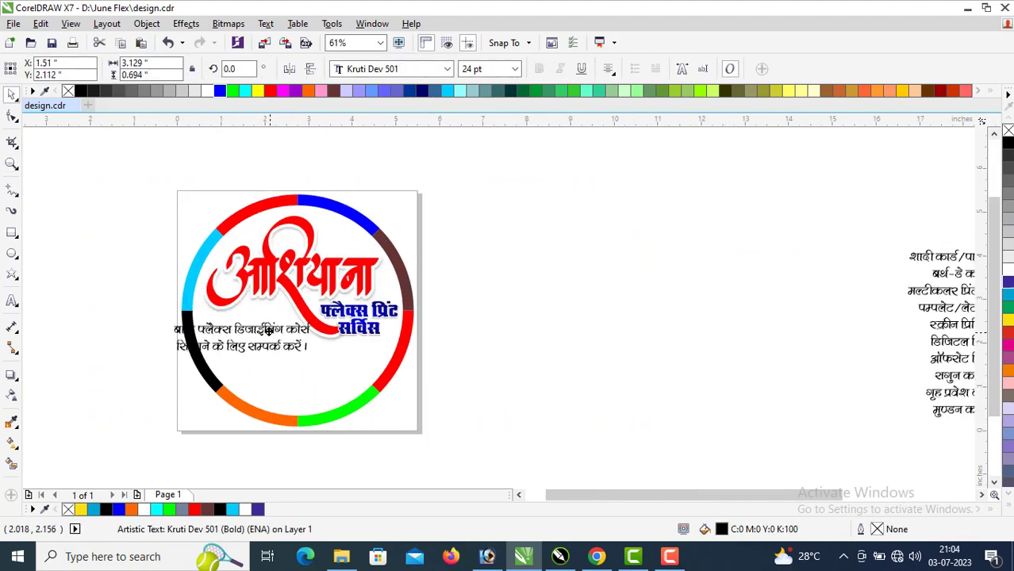
pyautogui.scroll(2, 74, 303)
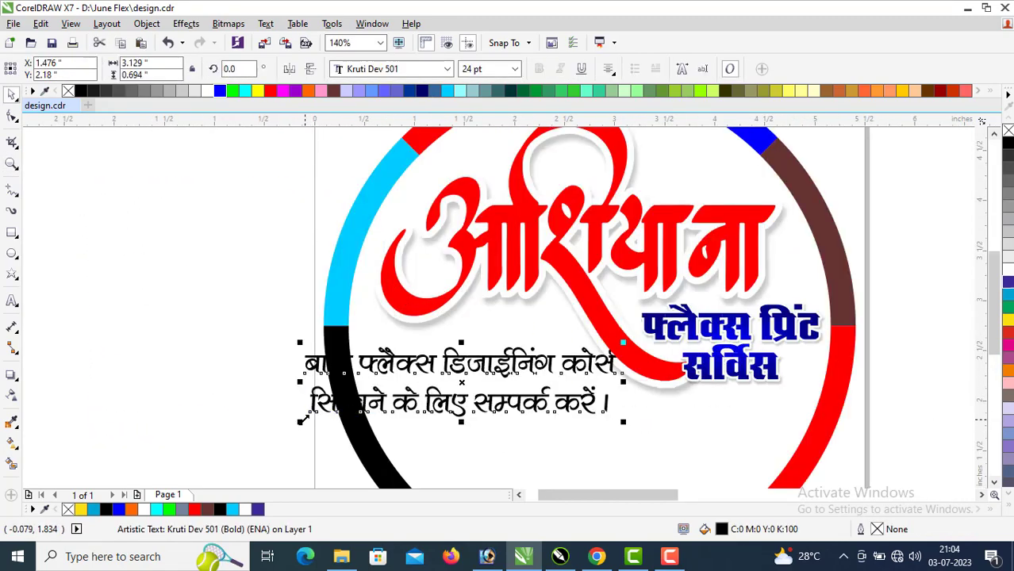
pyautogui.moveTo(300, 421); pyautogui.dragTo(460, 386)
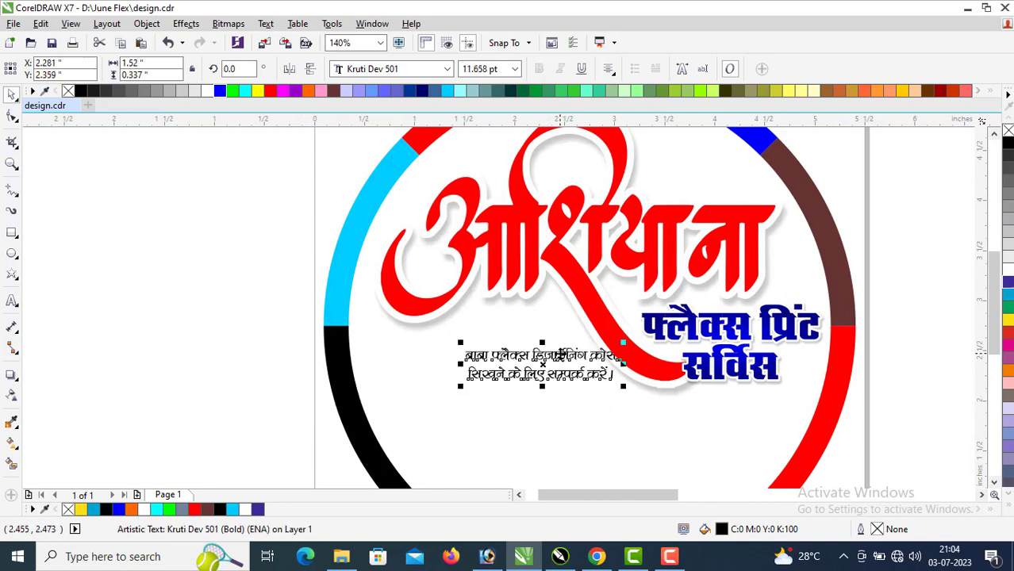
pyautogui.moveTo(542, 363); pyautogui.dragTo(450, 346)
pyautogui.press('z')
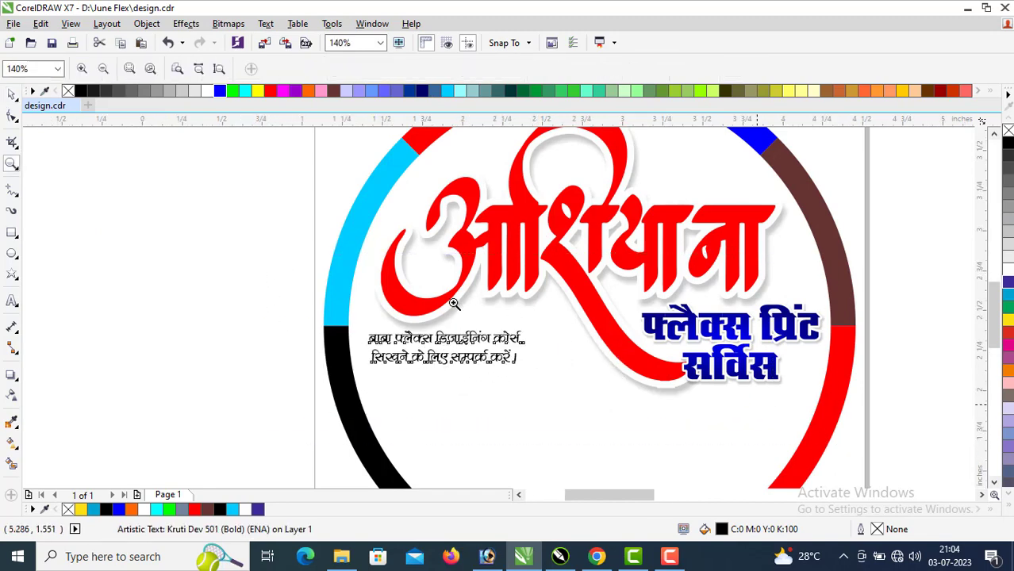
pyautogui.click(454, 303)
pyautogui.press('space')
pyautogui.moveTo(482, 336); pyautogui.dragTo(578, 382)
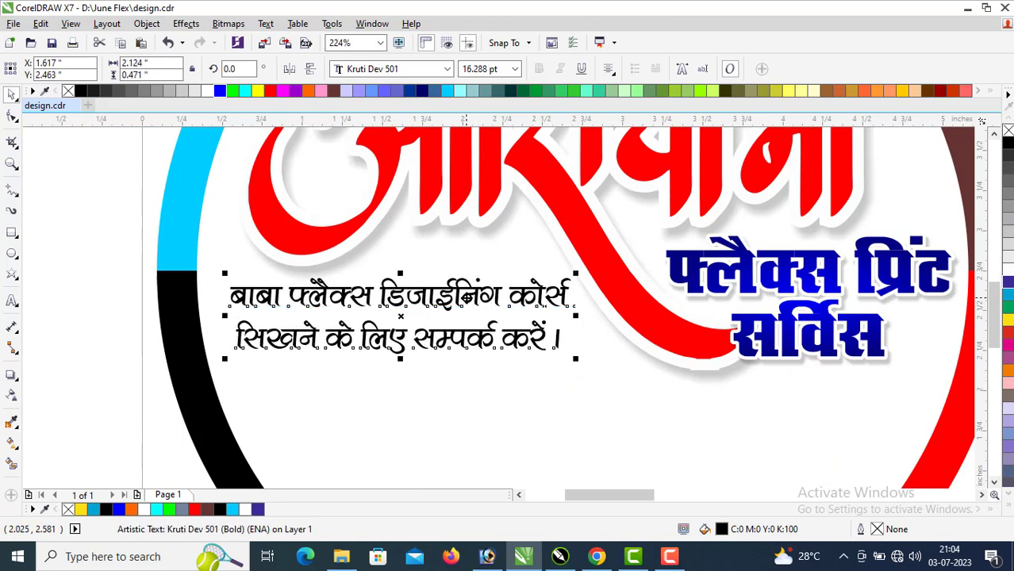
# Step: Tighten the Hindi text's line spacing and nudge the block into place
pyautogui.press('F10')
pyautogui.moveTo(225, 359); pyautogui.dragTo(226, 352)
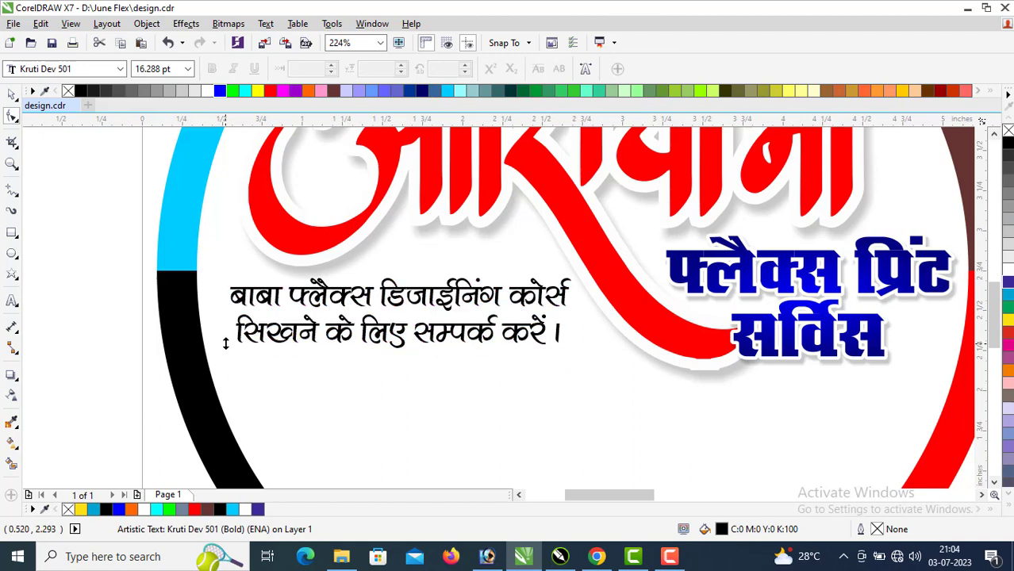
pyautogui.press('space')
pyautogui.moveTo(555, 358)
pyautogui.mouseDown()
pyautogui.moveTo(539, 359)
pyautogui.moveTo(574, 358)
pyautogui.mouseUp()
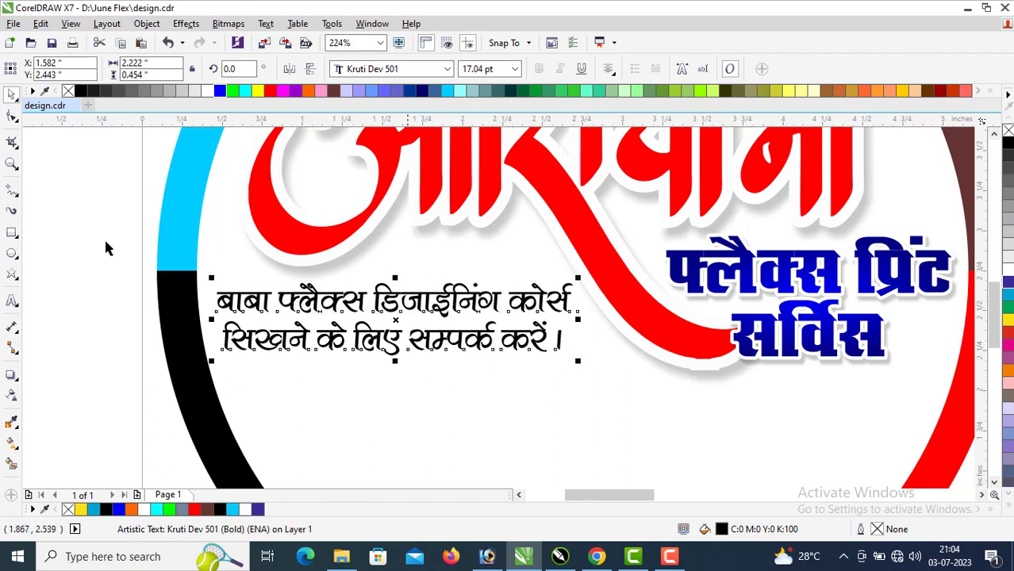
# Step: Draw a rounded-corner rectangle framing the two-line Hindi text
pyautogui.click(67, 270)
pyautogui.click(10, 234)
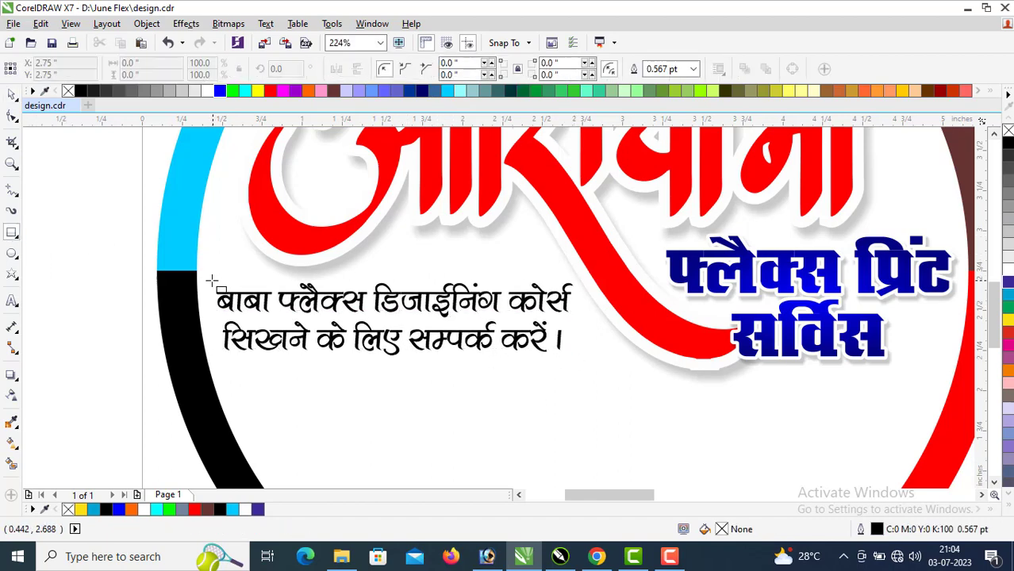
pyautogui.moveTo(212, 281); pyautogui.dragTo(570, 359)
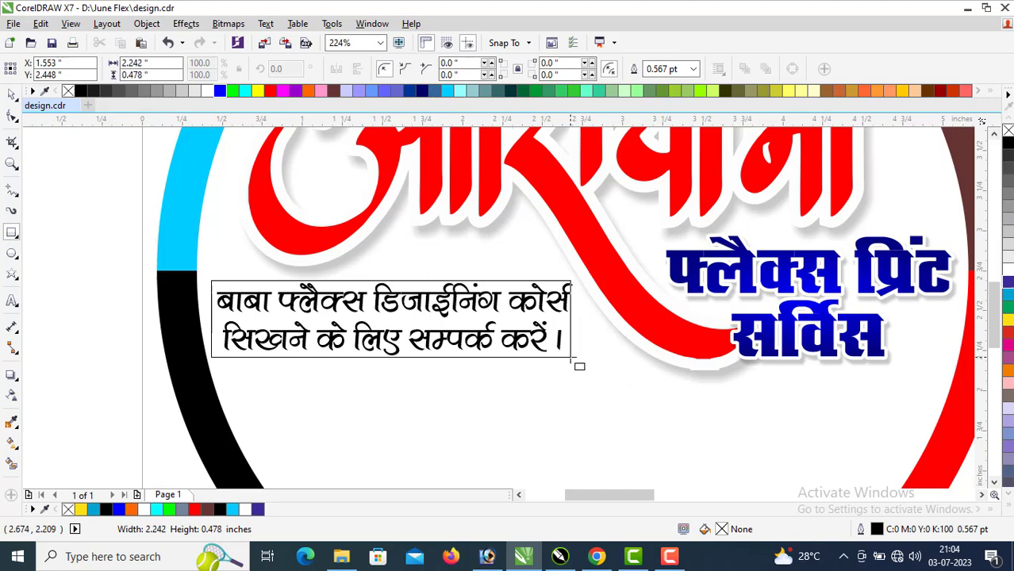
pyautogui.press('z')
pyautogui.moveTo(114, 243); pyautogui.dragTo(672, 404)
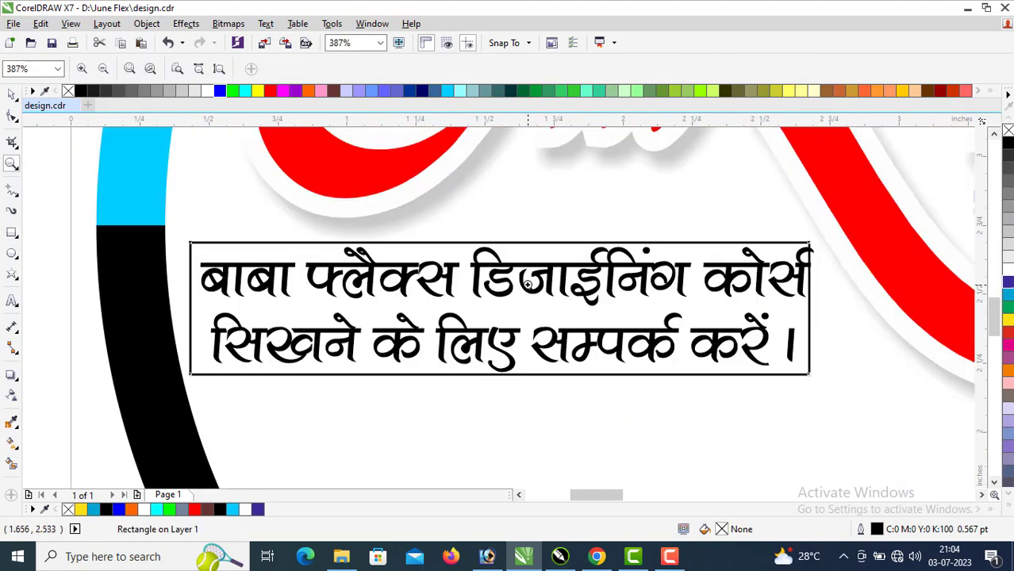
pyautogui.press('space')
pyautogui.click(12, 116)
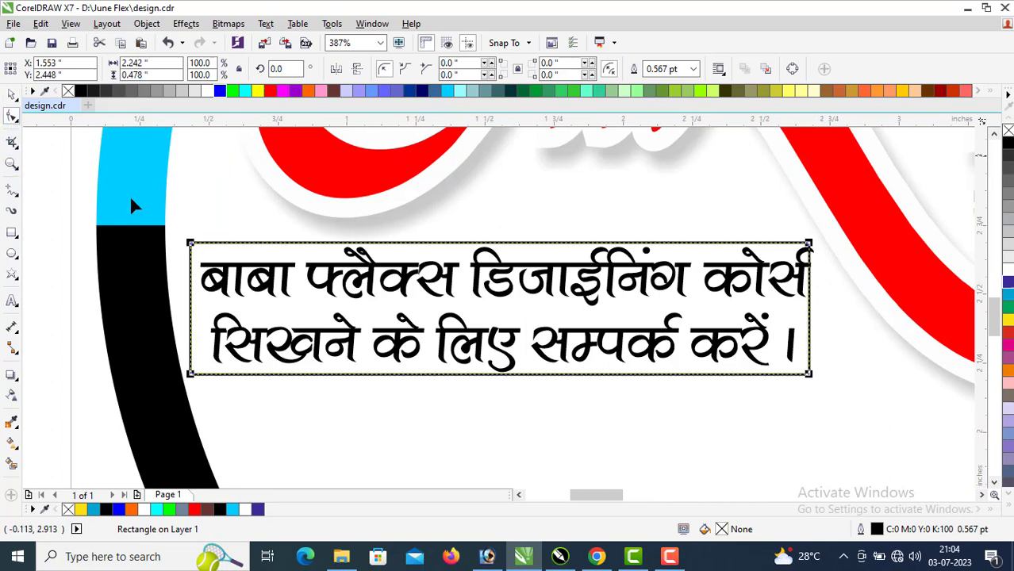
pyautogui.moveTo(192, 244); pyautogui.dragTo(193, 251)
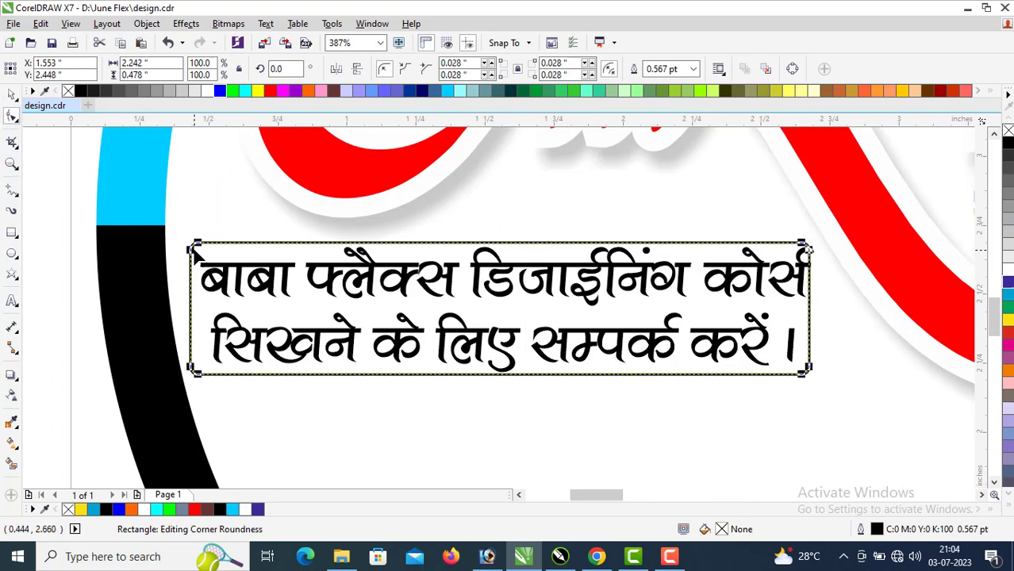
# Step: Convert the frame to curves, slant its edges into a parallelogram, and shift it left
pyautogui.hotkey('ctrl', 'q')
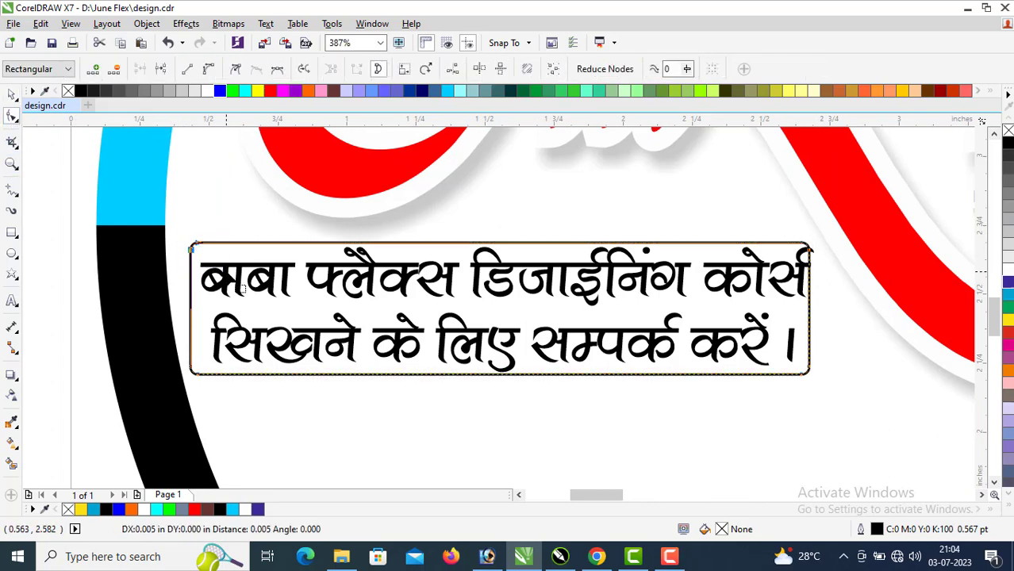
pyautogui.moveTo(191, 249); pyautogui.dragTo(218, 247)
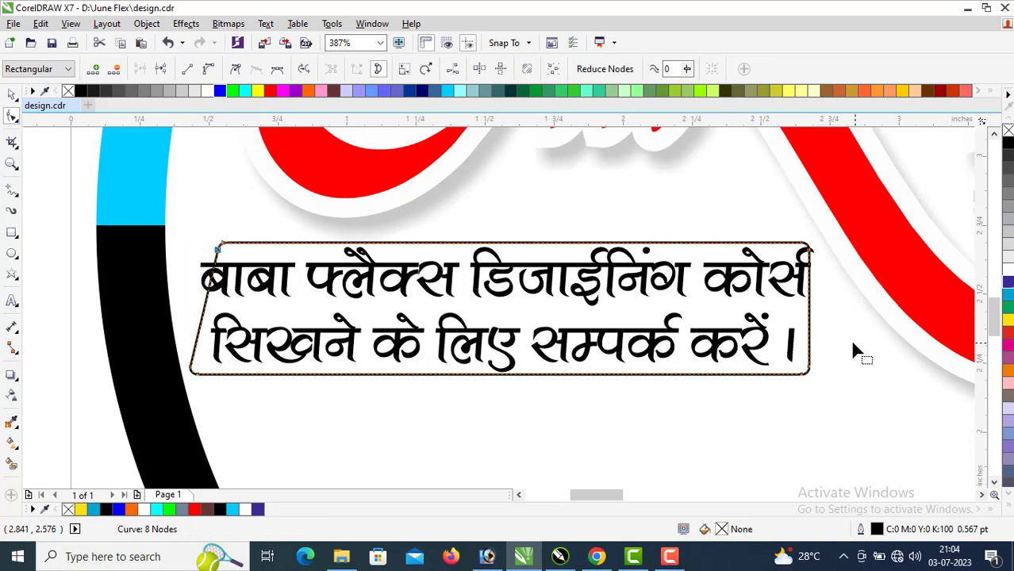
pyautogui.moveTo(854, 346); pyautogui.dragTo(765, 397)
pyautogui.press('Left')
pyautogui.press('Left')
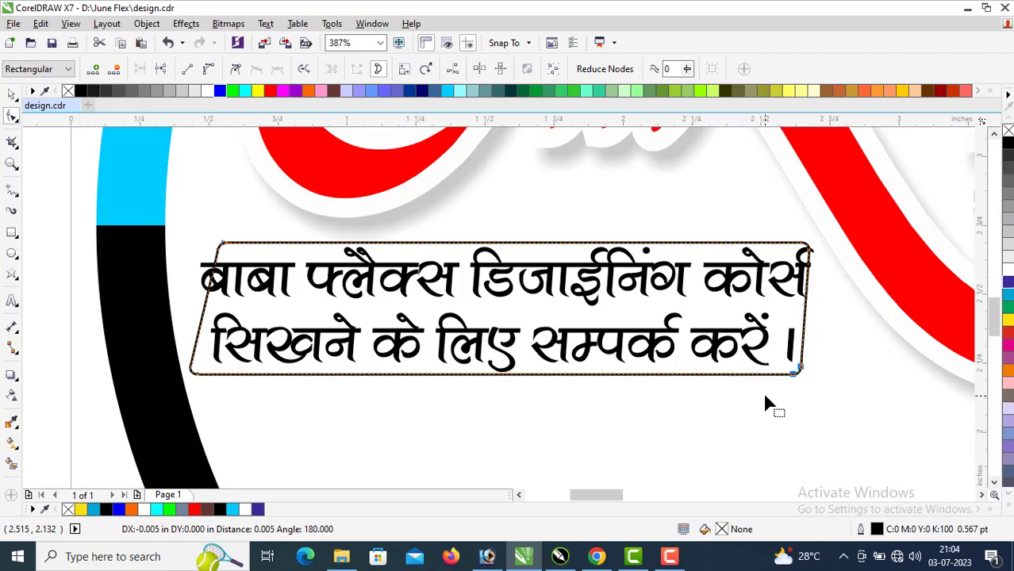
pyautogui.press('Left')
pyautogui.press('Left')
pyautogui.press('space')
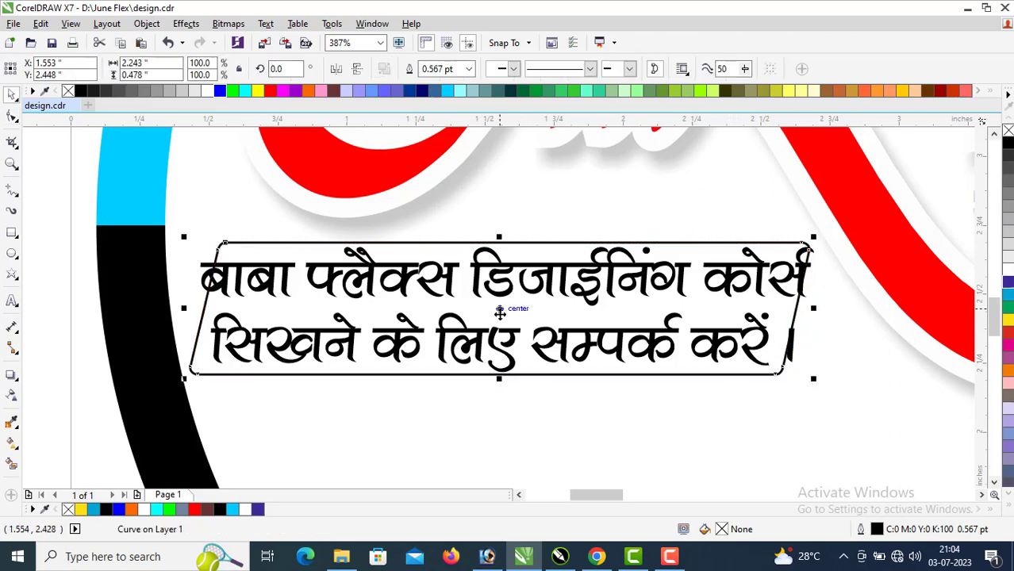
pyautogui.moveTo(499, 312); pyautogui.dragTo(441, 312)
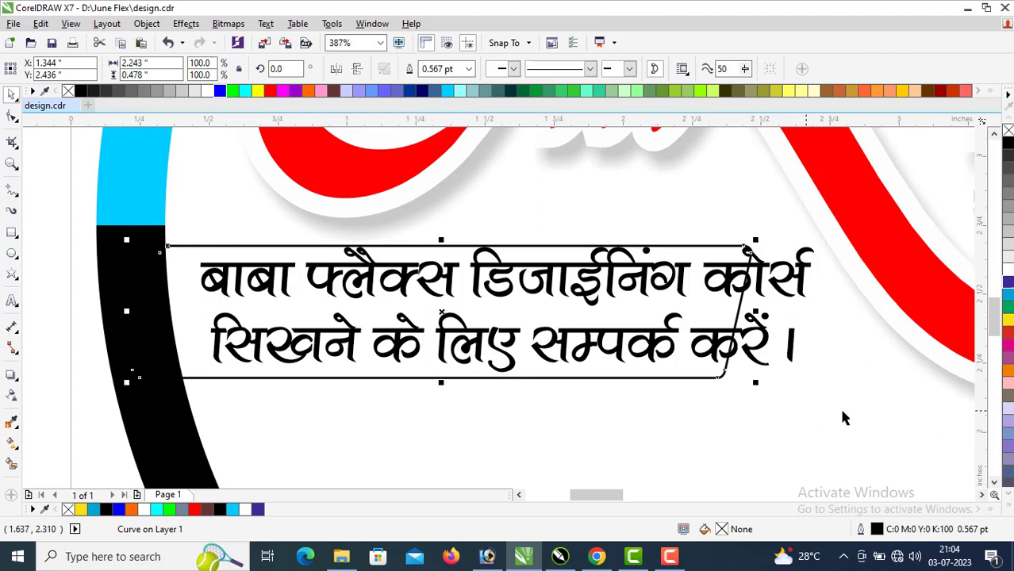
# Step: Widen the frame, fill it red with no outline, and send it behind the text
pyautogui.moveTo(755, 311); pyautogui.dragTo(826, 311)
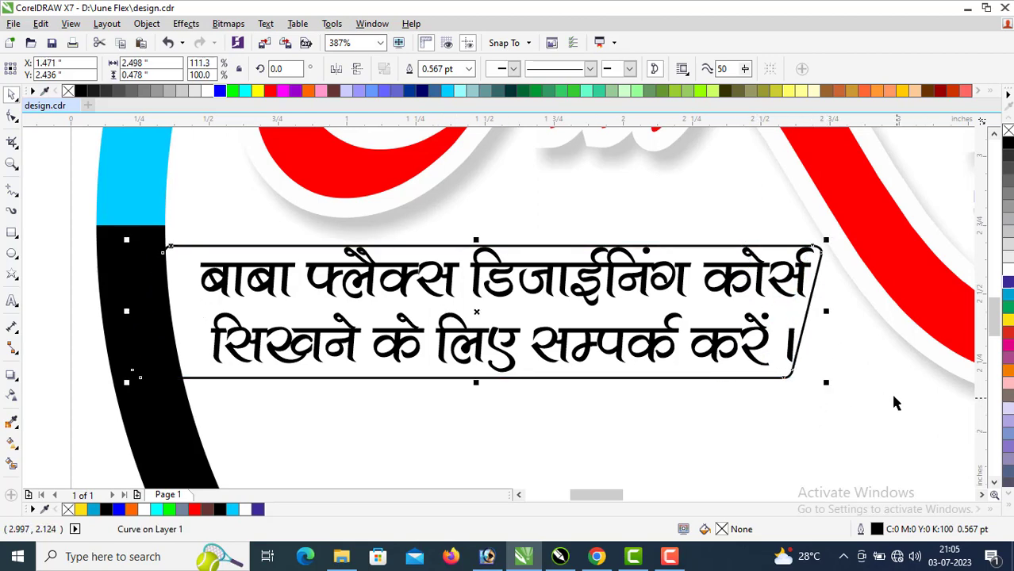
pyautogui.click(270, 91)
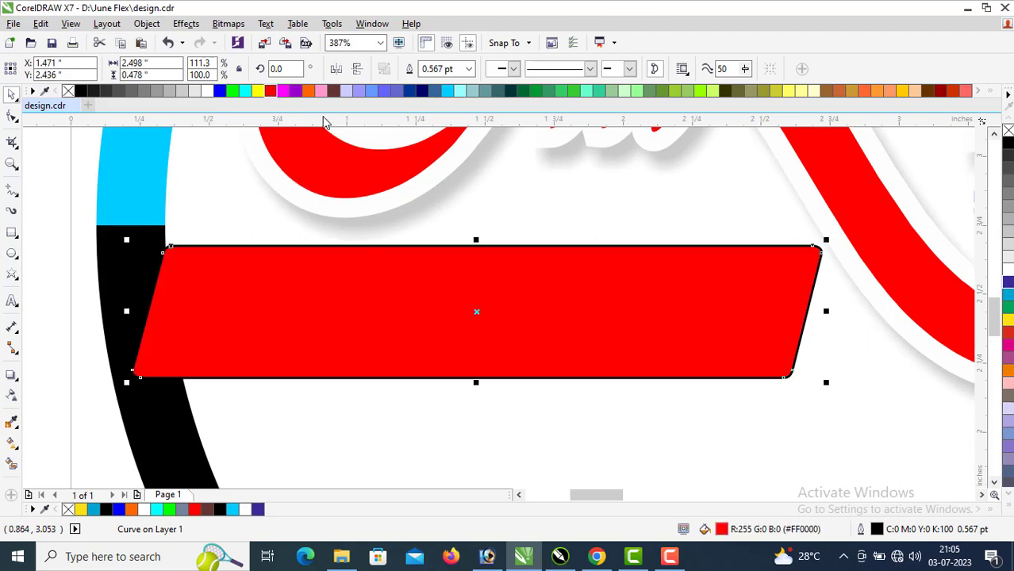
pyautogui.rightClick(1007, 131)
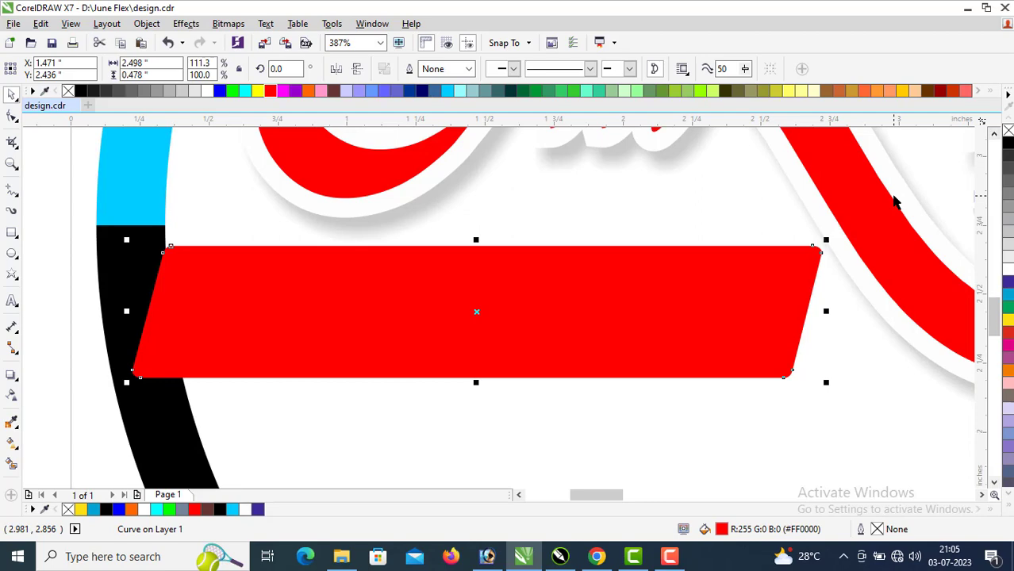
pyautogui.hotkey('ctrl', 'pagedown')
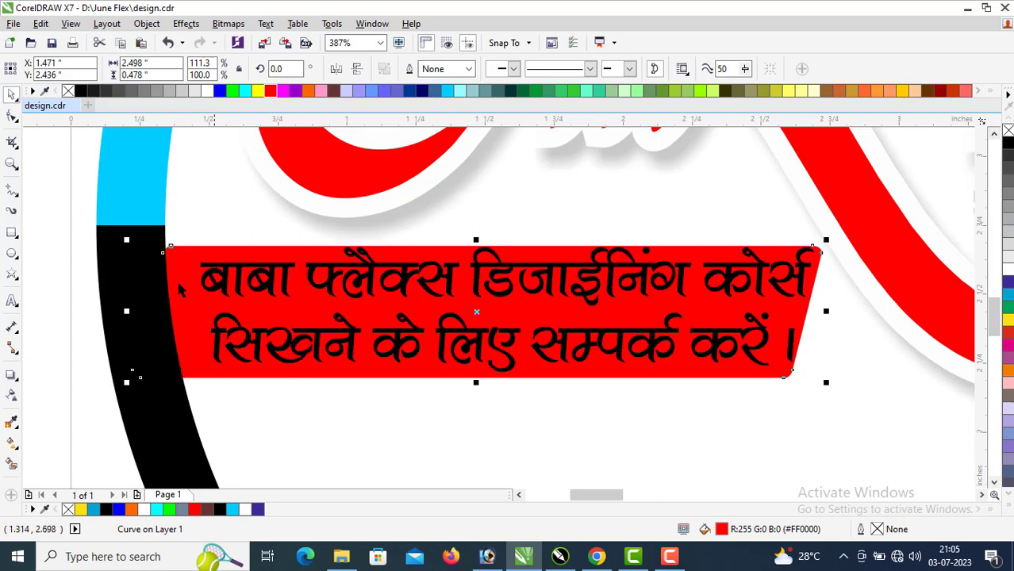
# Step: Apply an elliptical fountain fill from red centre to dark red #700404 edges
pyautogui.press('g')
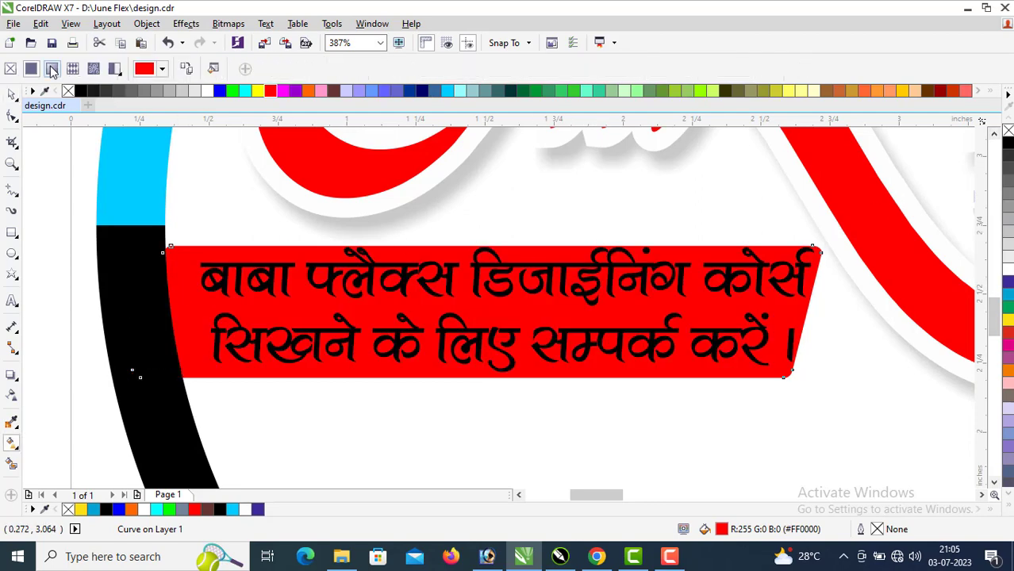
pyautogui.click(52, 69)
pyautogui.click(208, 69)
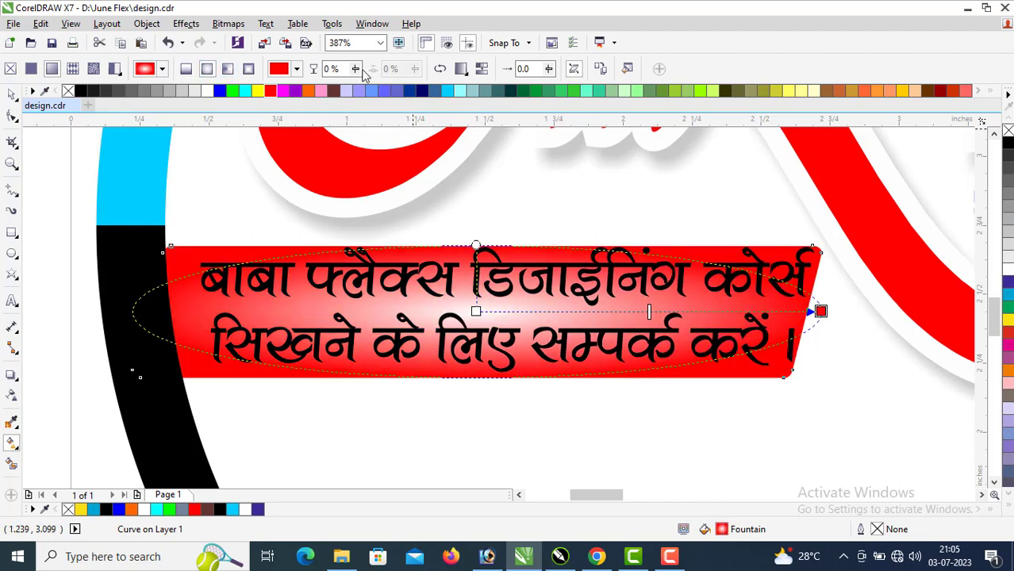
pyautogui.moveTo(478, 315); pyautogui.dragTo(477, 312)
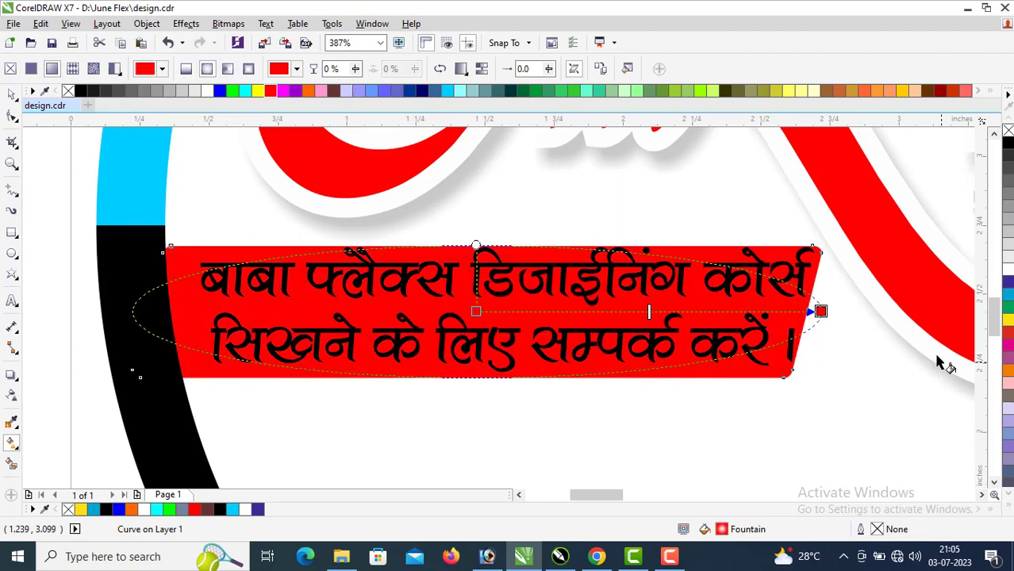
pyautogui.click(821, 311)
pyautogui.click(780, 338)
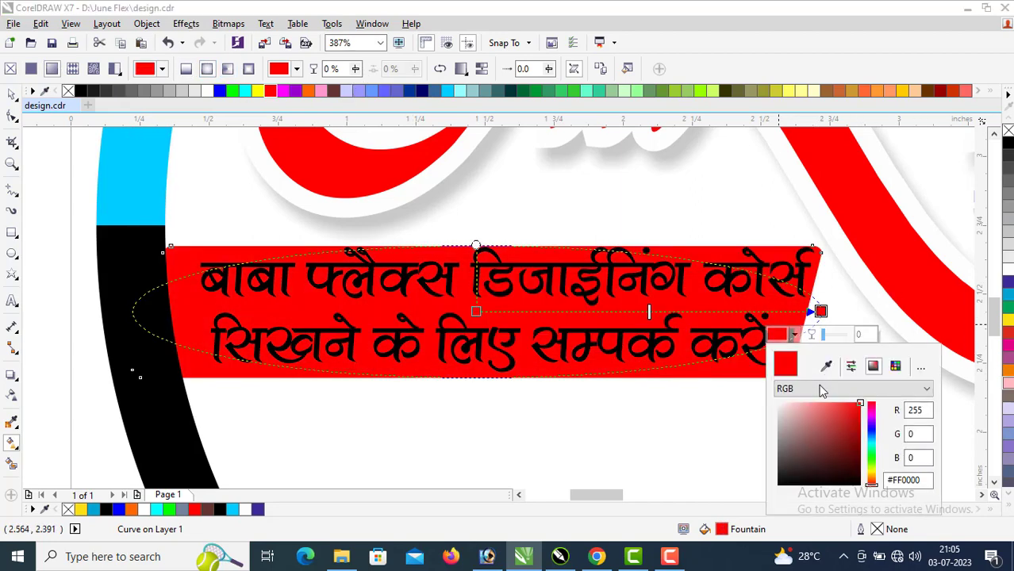
pyautogui.moveTo(862, 415); pyautogui.dragTo(856, 449)
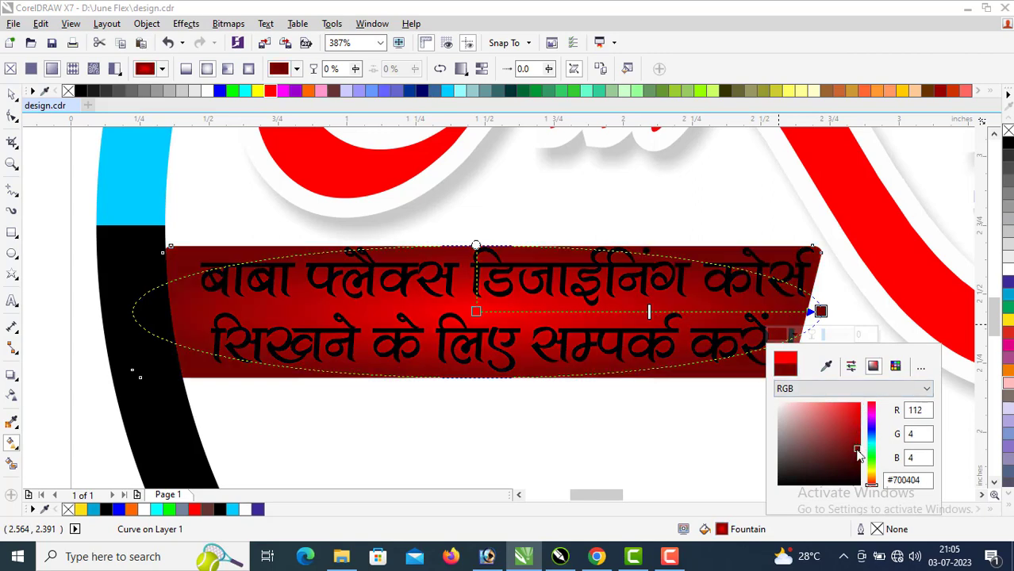
pyautogui.click(32, 343)
pyautogui.press('space')
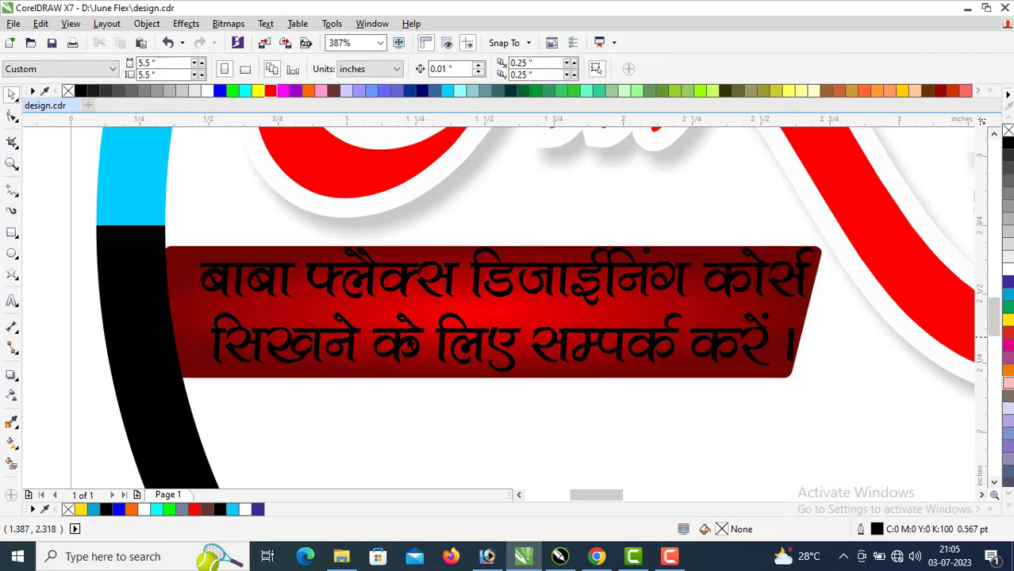
# Step: Pull the tagline's second line up to tighten its line spacing
pyautogui.click(400, 335)
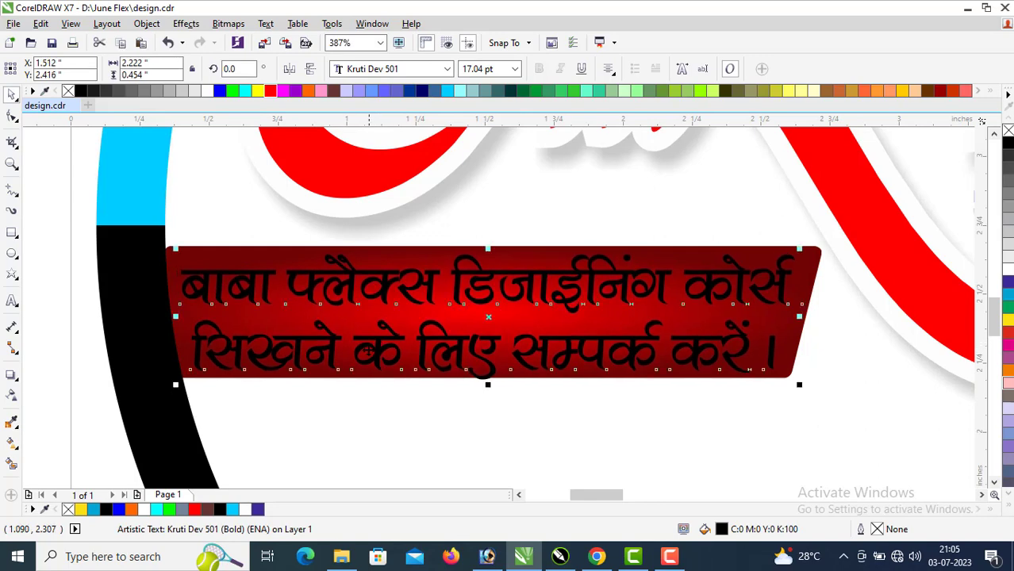
pyautogui.scroll(-5, 369, 350)
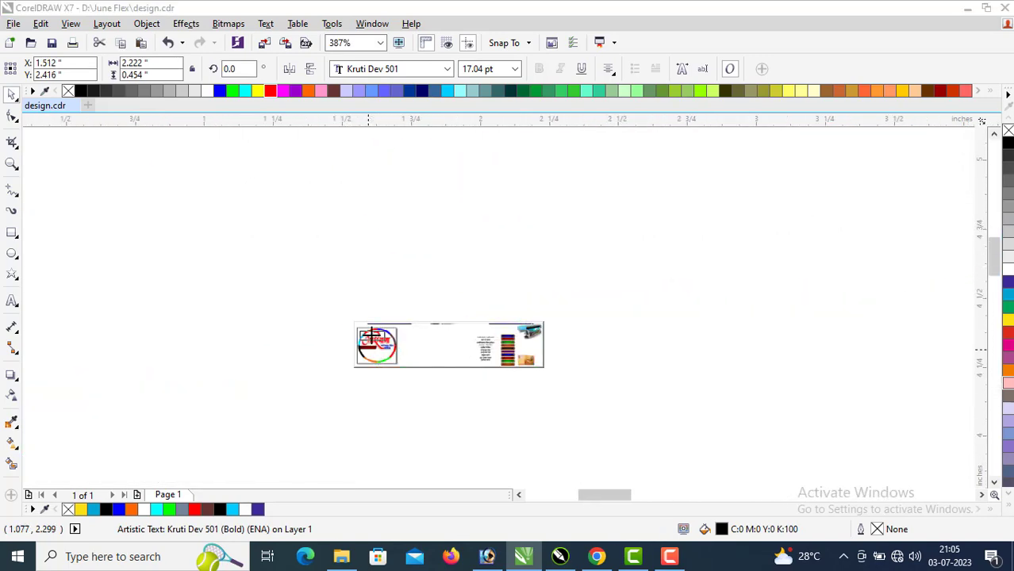
pyautogui.press('z')
pyautogui.scroll(-2, 461, 351)
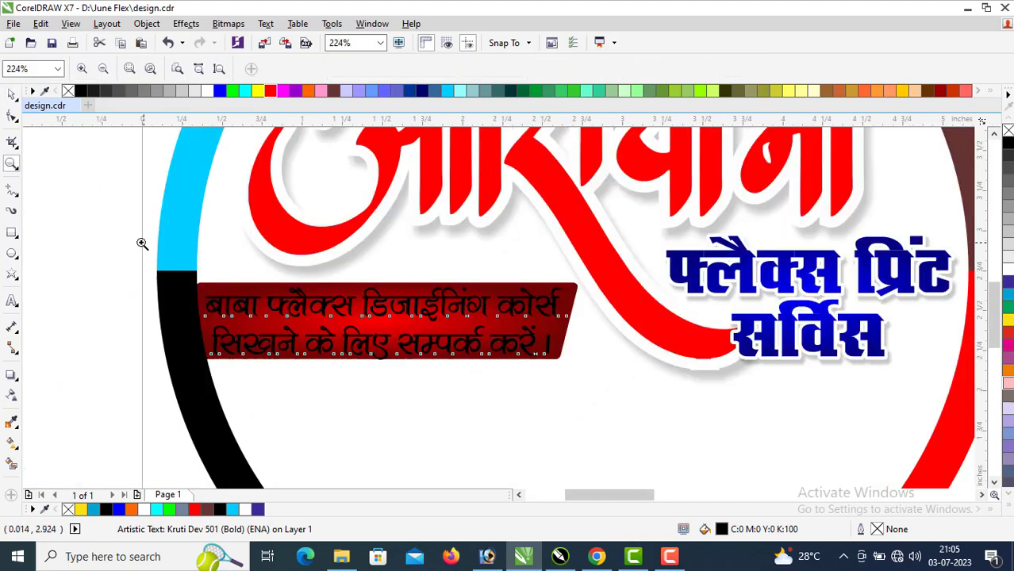
pyautogui.moveTo(127, 228); pyautogui.dragTo(627, 380)
pyautogui.press('space')
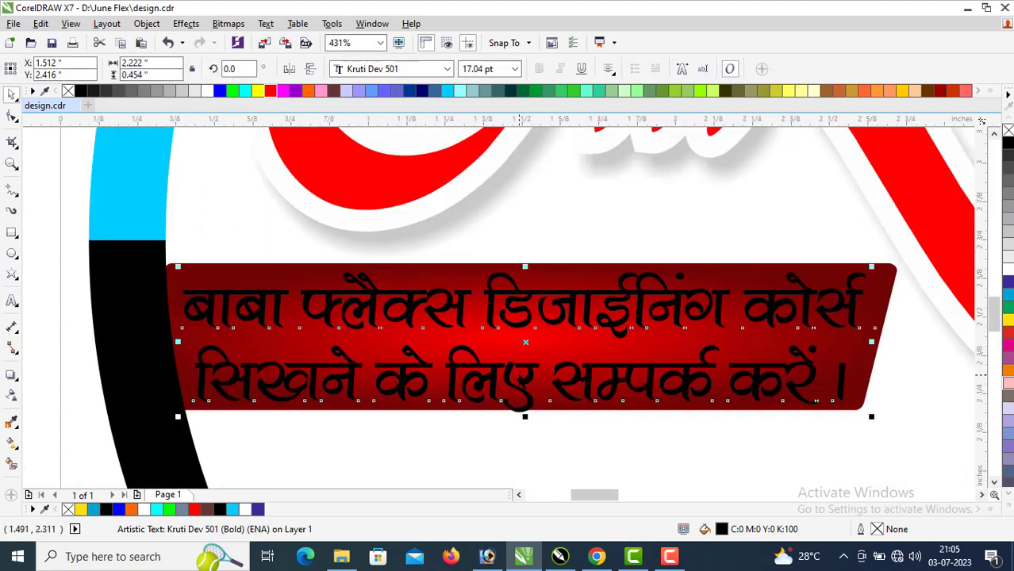
pyautogui.press('F10')
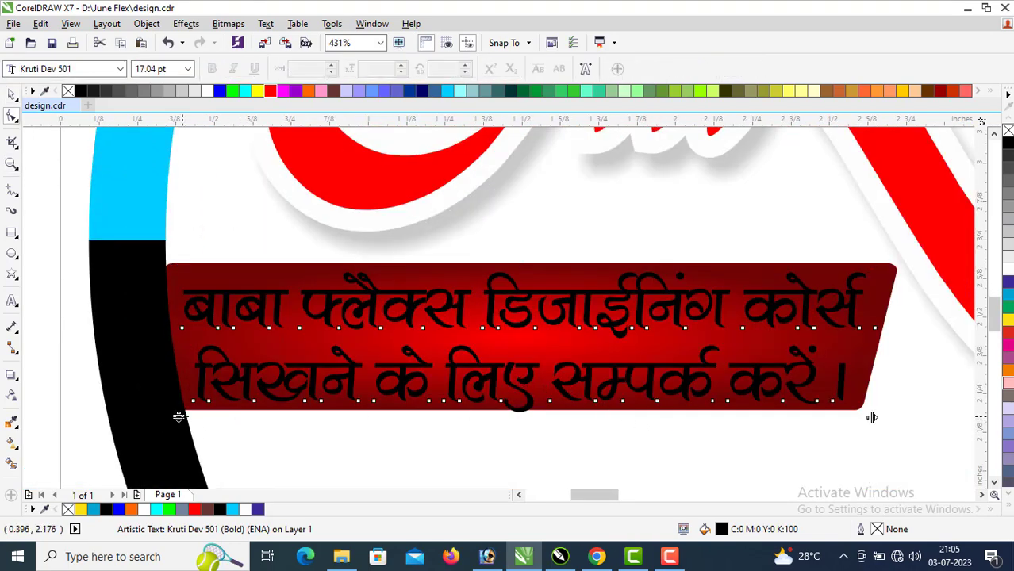
pyautogui.moveTo(179, 417); pyautogui.dragTo(179, 404)
pyautogui.press('space')
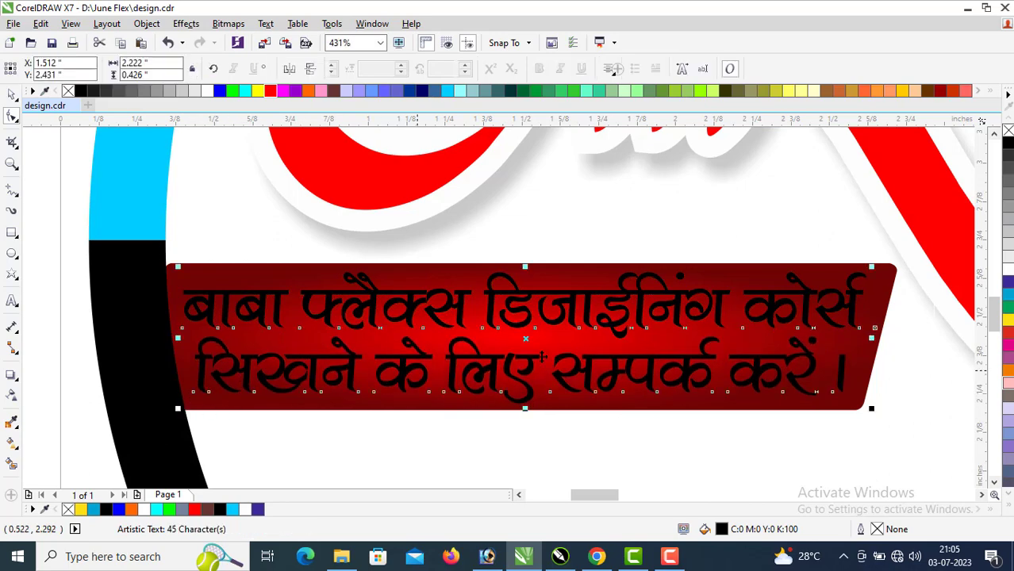
# Step: Colour the tagline text yellow (#FFFF00) on the red banner
pyautogui.press('space')
pyautogui.click(258, 91)
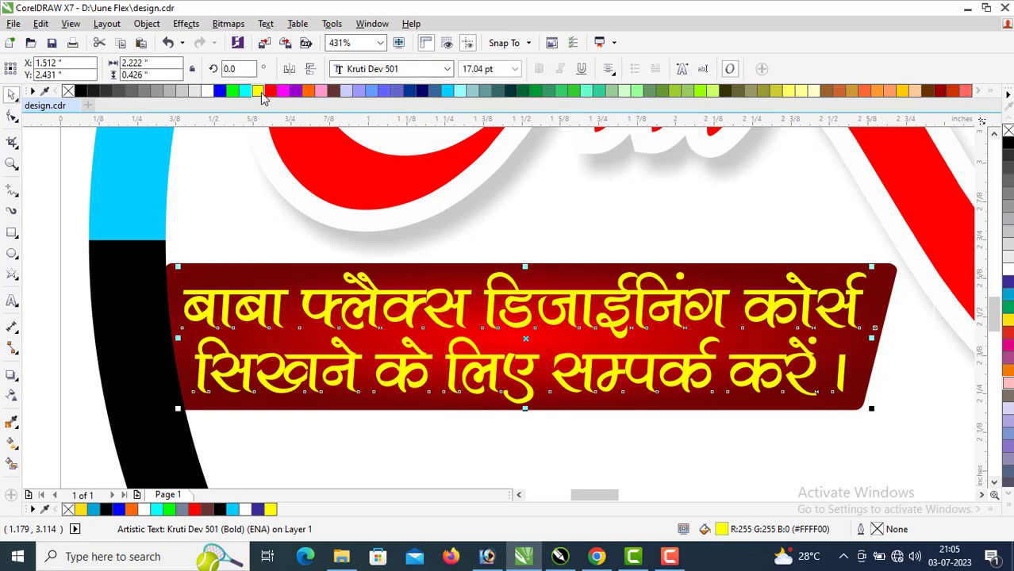
pyautogui.press('z')
pyautogui.scroll(-2, 518, 390)
# Step: Fit the page in view and zoom in to check the tagline banner
pyautogui.scroll(-1, 502, 385)
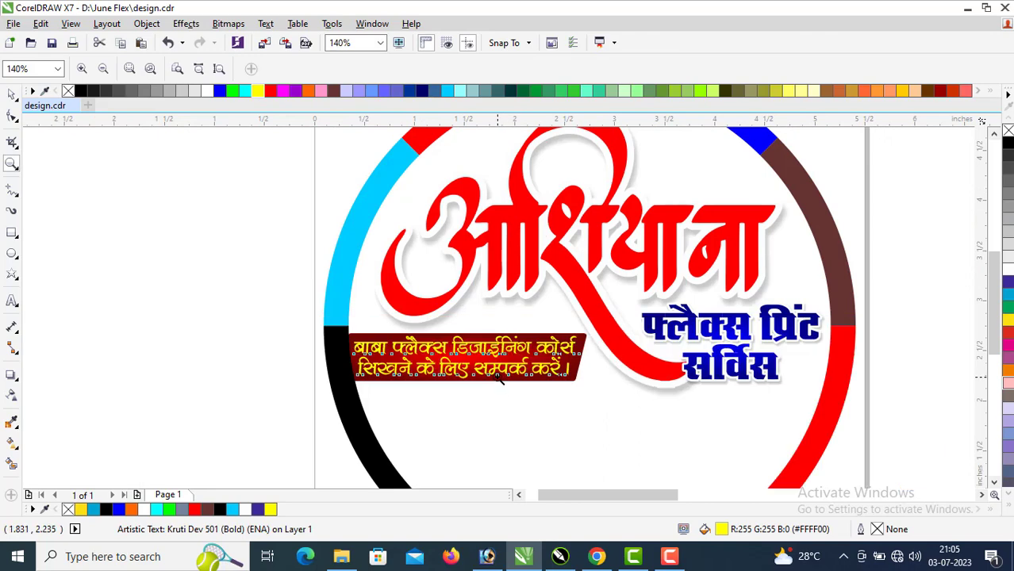
pyautogui.scroll(-3, 502, 385)
pyautogui.hotkey('shift', 'F4')
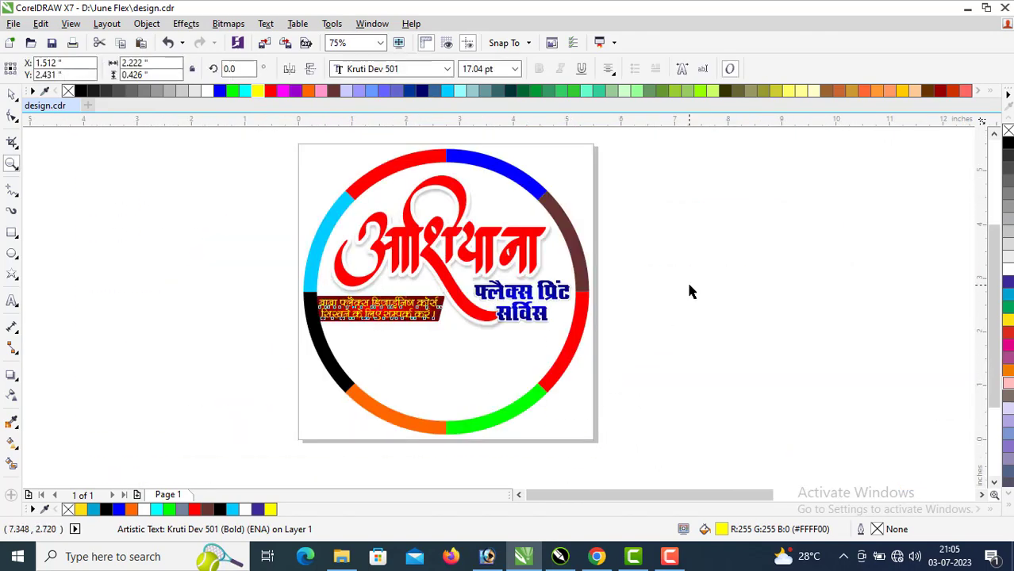
pyautogui.press('Escape')
pyautogui.moveTo(250, 271); pyautogui.dragTo(684, 385)
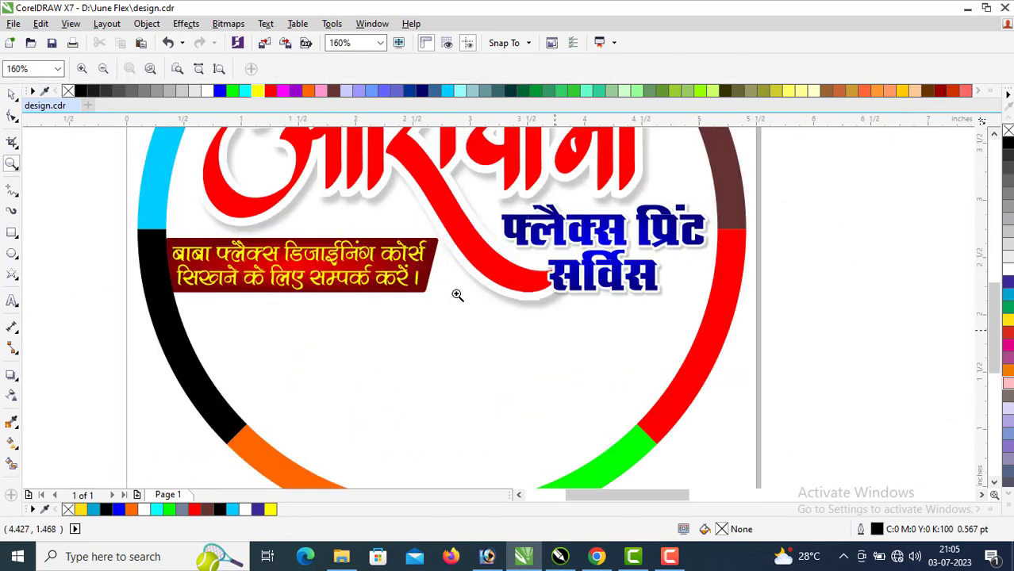
pyautogui.press('space')
pyautogui.click(333, 266)
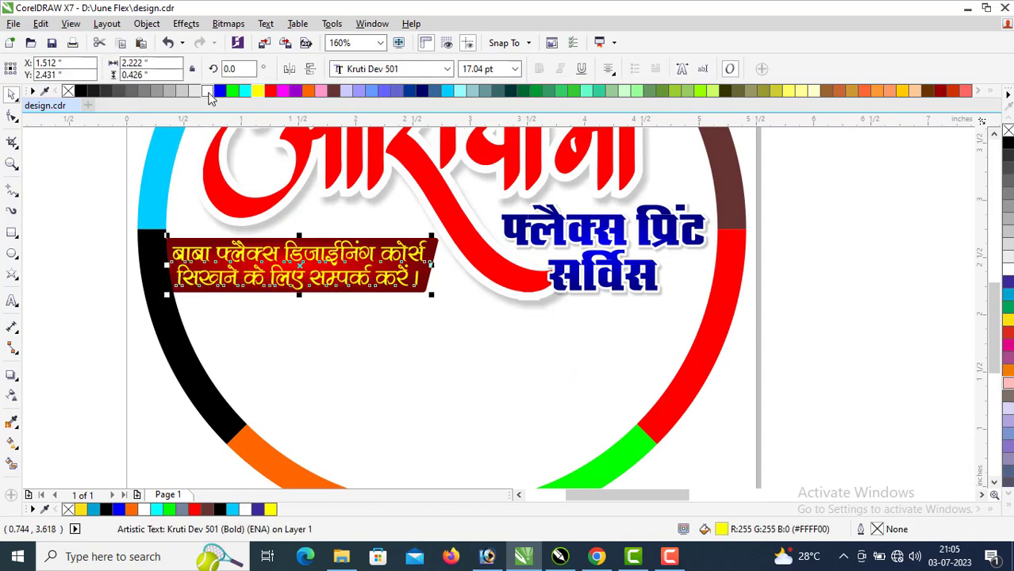
pyautogui.press('Escape')
# Step: Move the printing-services list from the far right beside the logo
pyautogui.press('z')
pyautogui.hotkey('shift', 'F4')
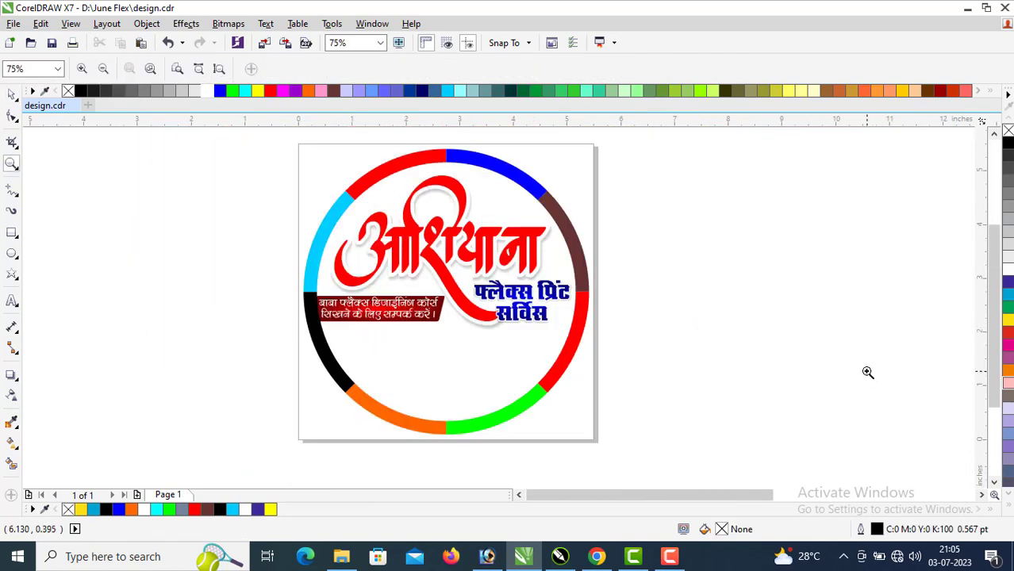
pyautogui.scroll(-1, 867, 372)
pyautogui.press('space')
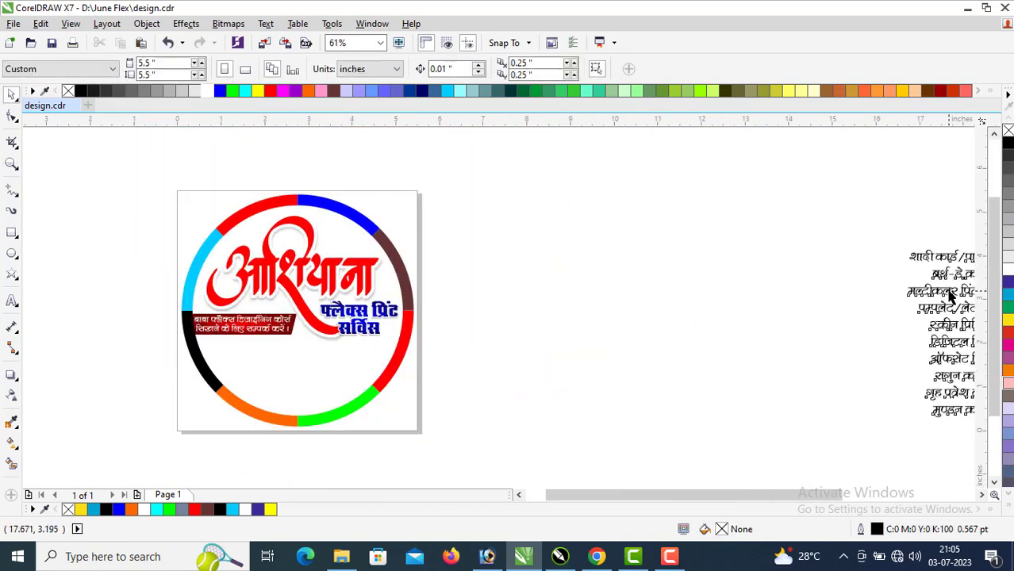
pyautogui.click(950, 295)
pyautogui.moveTo(951, 295); pyautogui.dragTo(492, 317)
# Step: Bring the printer picture over to the top of the ring above the red name
pyautogui.press('space')
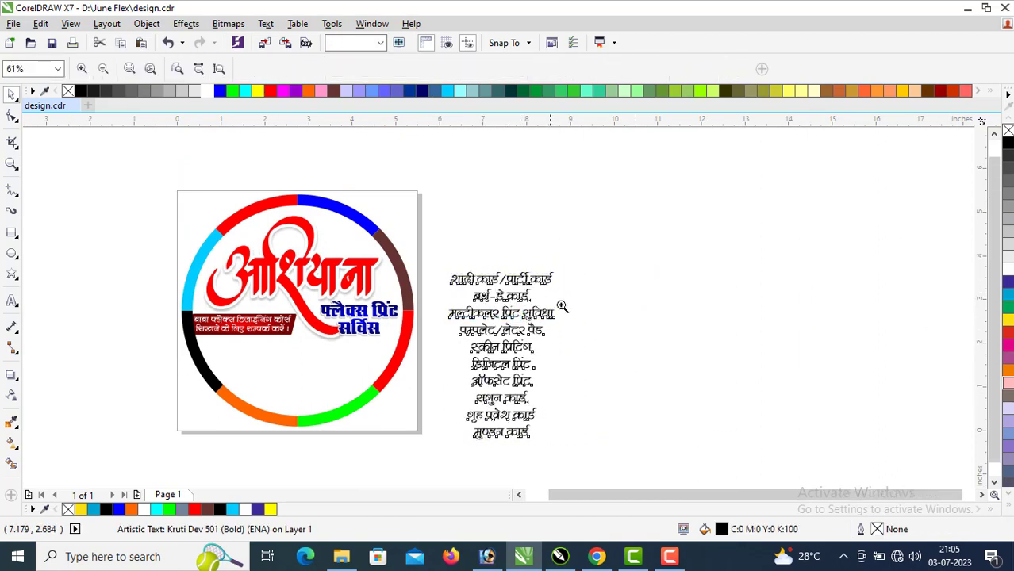
pyautogui.scroll(-2, 562, 306)
pyautogui.press('space')
pyautogui.moveTo(881, 274)
pyautogui.mouseDown()
pyautogui.moveTo(391, 283)
pyautogui.moveTo(317, 242)
pyautogui.moveTo(248, 256)
pyautogui.mouseUp()
pyautogui.press('space')
pyautogui.moveTo(186, 215); pyautogui.dragTo(315, 299)
# Step: Mirror the printer picture, tuck it down-right into the ring's top-right arc, and scale it to 72%
pyautogui.press('space')
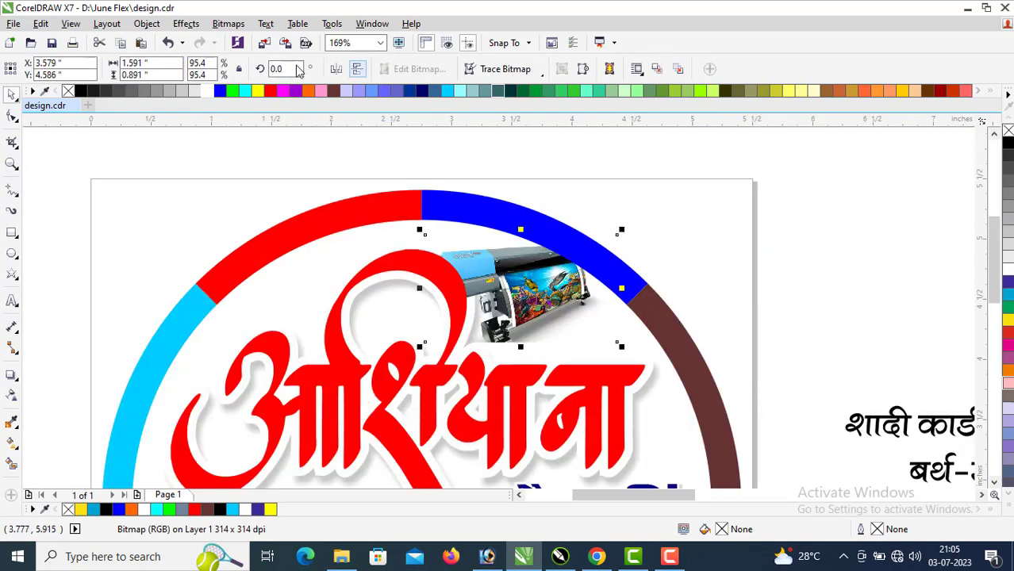
pyautogui.click(336, 70)
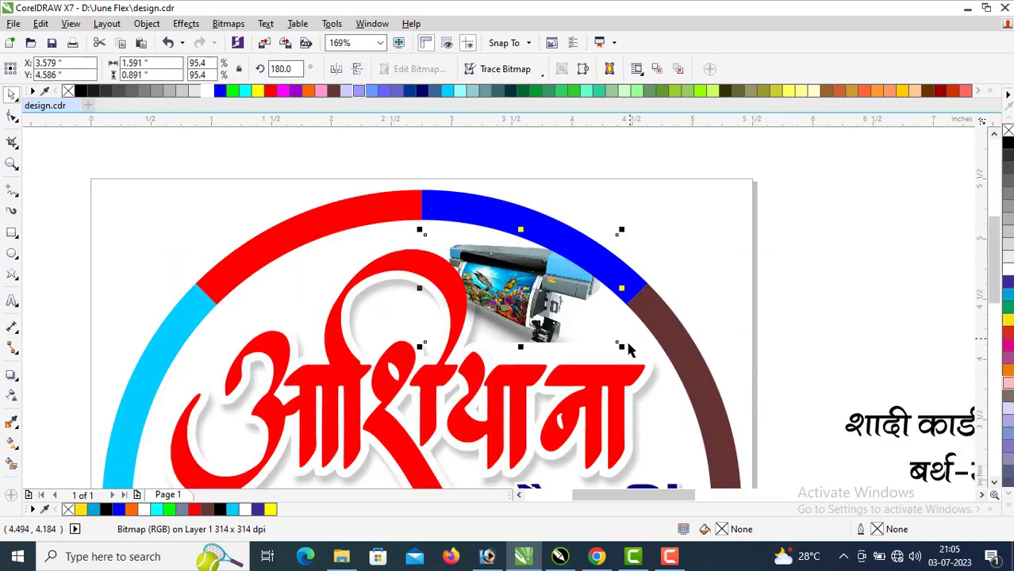
pyautogui.moveTo(623, 349); pyautogui.dragTo(577, 324)
pyautogui.press('Tab')
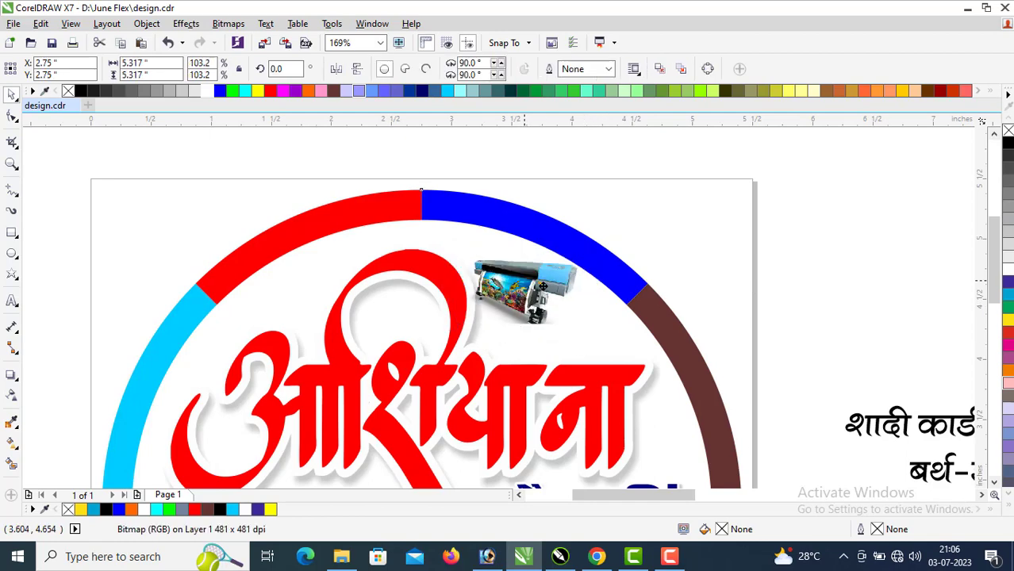
pyautogui.click(544, 279)
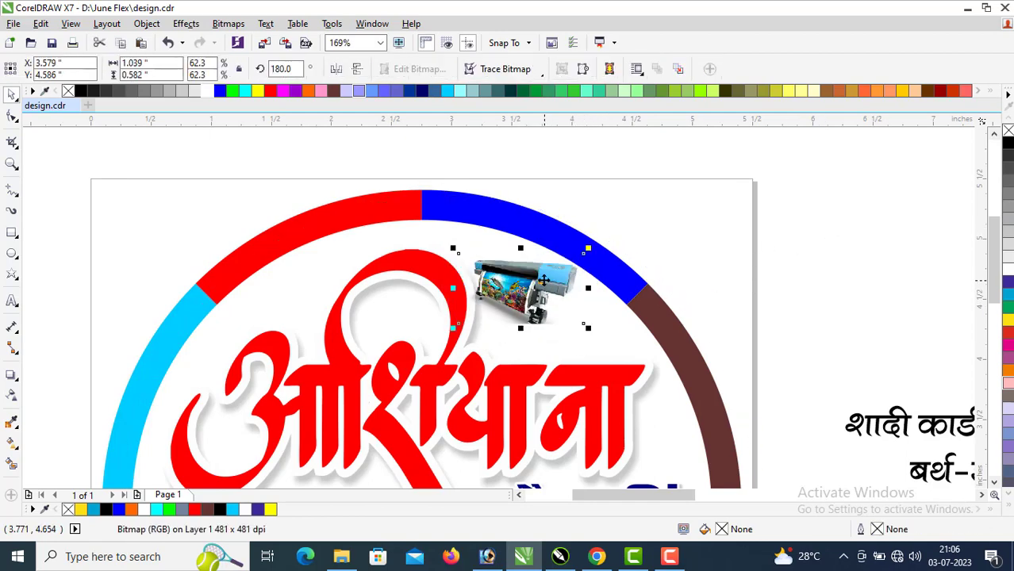
pyautogui.moveTo(544, 279); pyautogui.dragTo(570, 308)
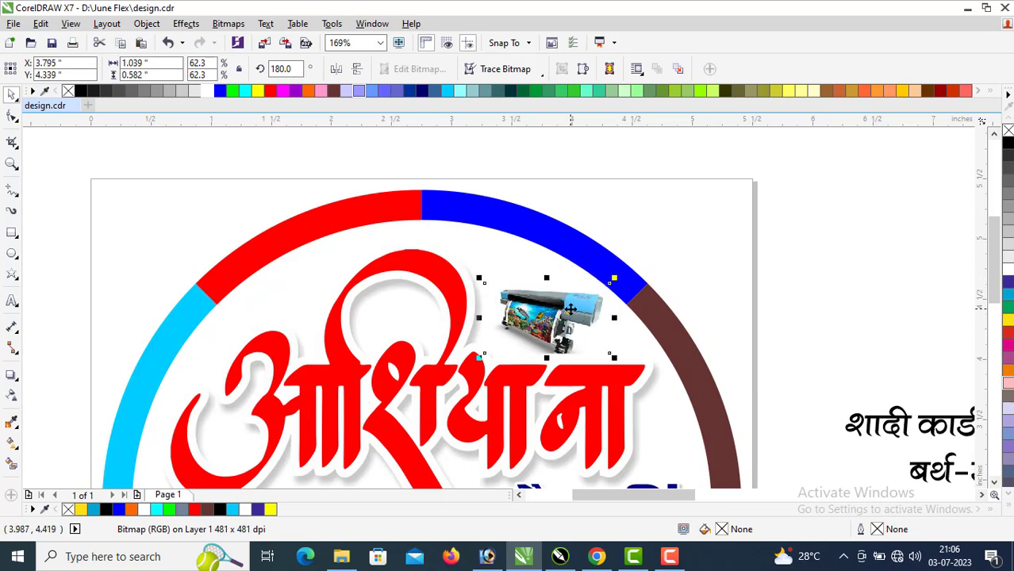
pyautogui.moveTo(479, 276); pyautogui.dragTo(461, 267)
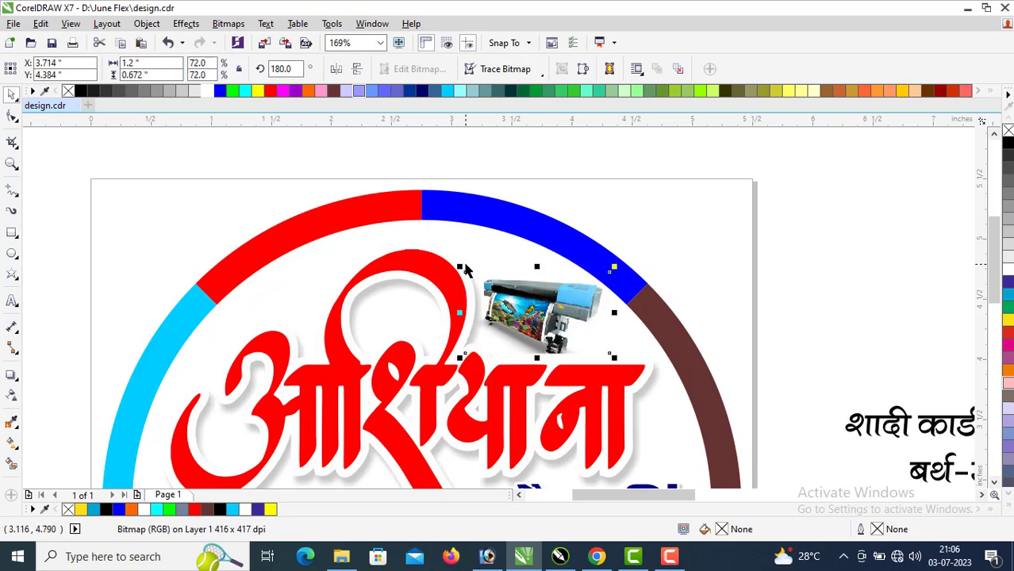
pyautogui.click(804, 236)
# Step: Move the card picture to the logo's top-left corner
pyautogui.press('F4')
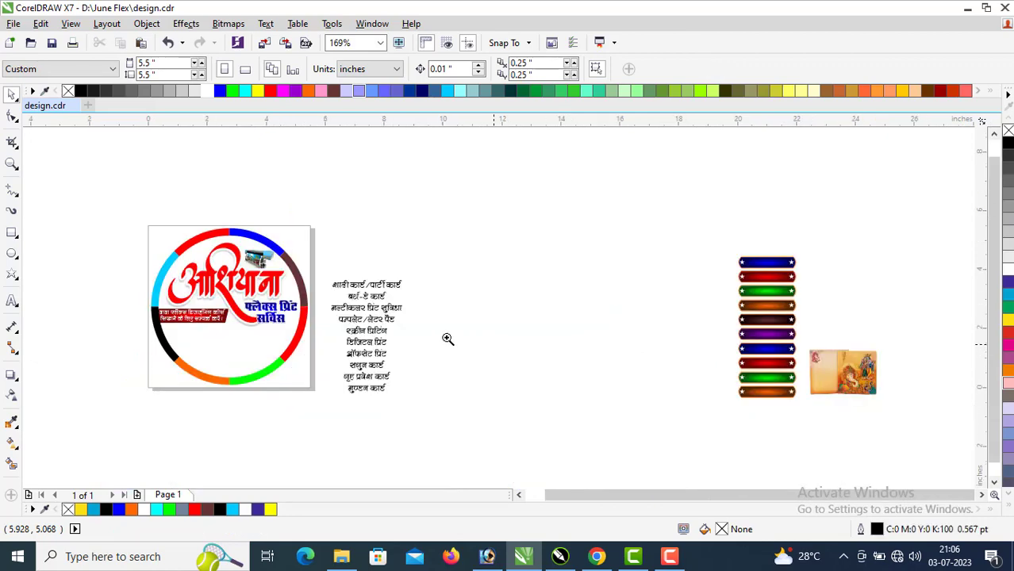
pyautogui.click(12, 163)
pyautogui.click(485, 430)
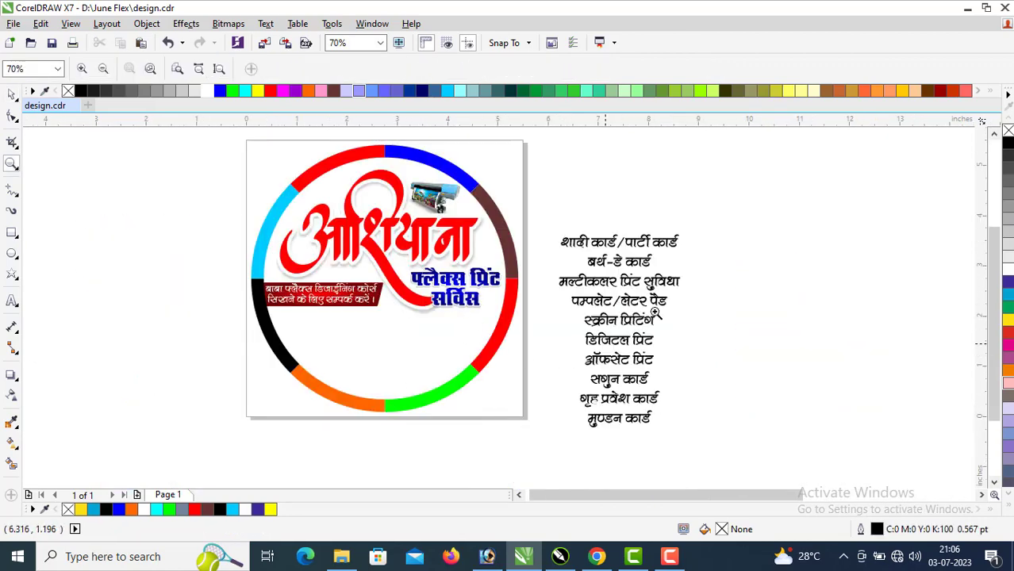
pyautogui.press('space')
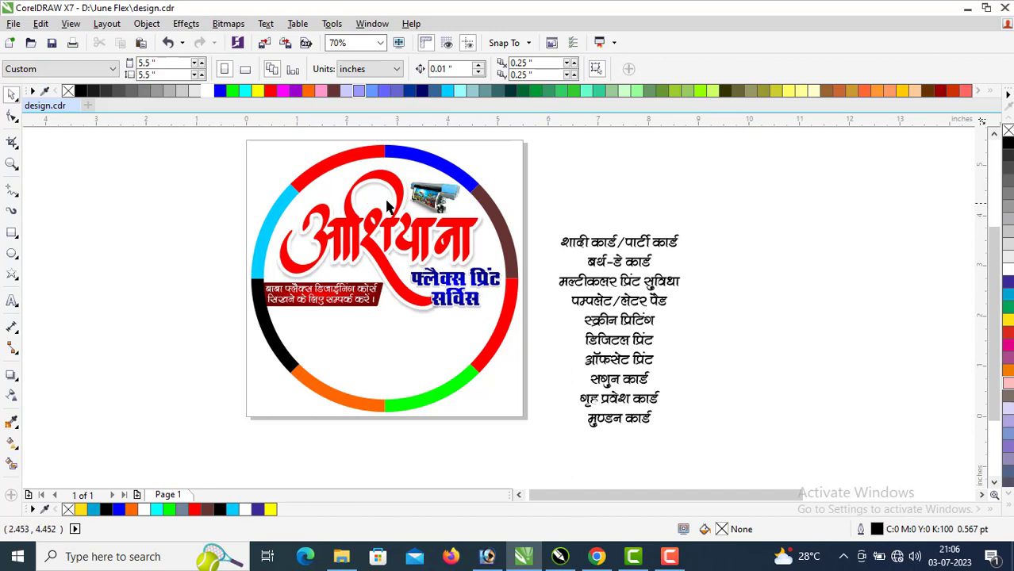
pyautogui.rightClick(543, 315)
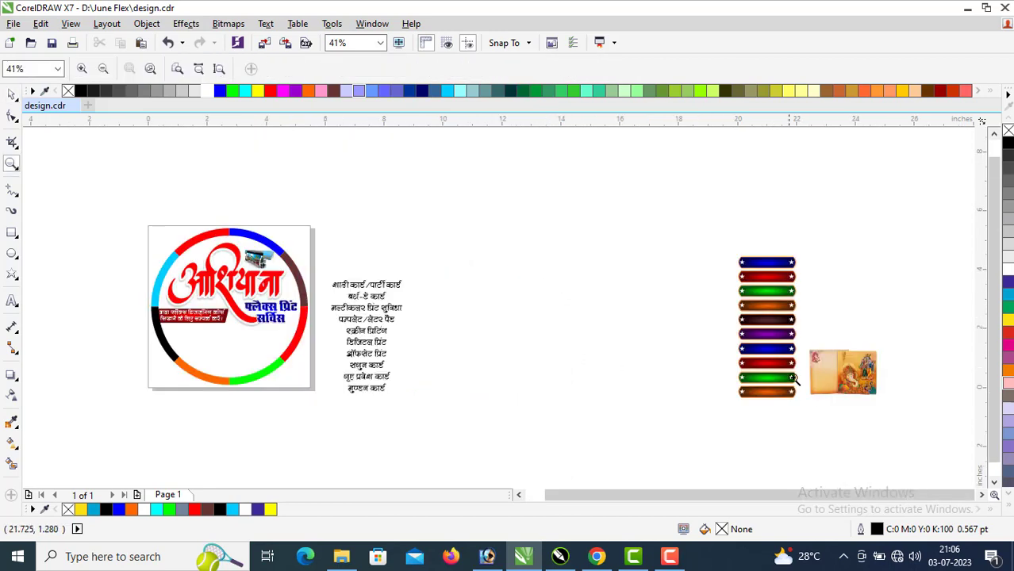
pyautogui.press('space')
pyautogui.click(834, 364)
pyautogui.moveTo(863, 377)
pyautogui.mouseDown()
pyautogui.moveTo(517, 327)
pyautogui.moveTo(145, 225)
pyautogui.mouseUp()
pyautogui.press('z')
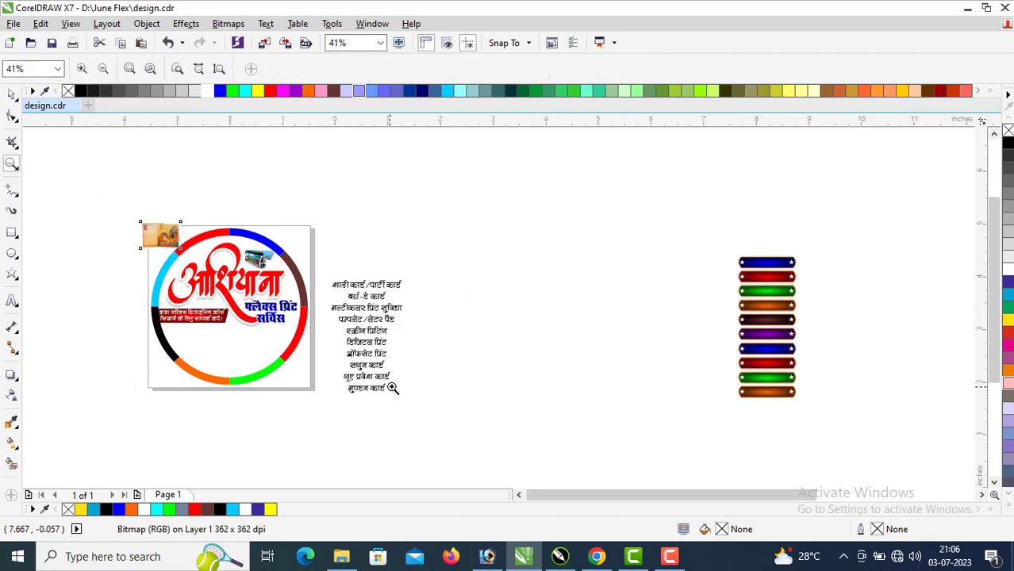
pyautogui.moveTo(113, 185); pyautogui.dragTo(389, 388)
# Step: Move the star-banner column beside the text list and drag the blue banner into the ring
pyautogui.press('F3')
pyautogui.press('space')
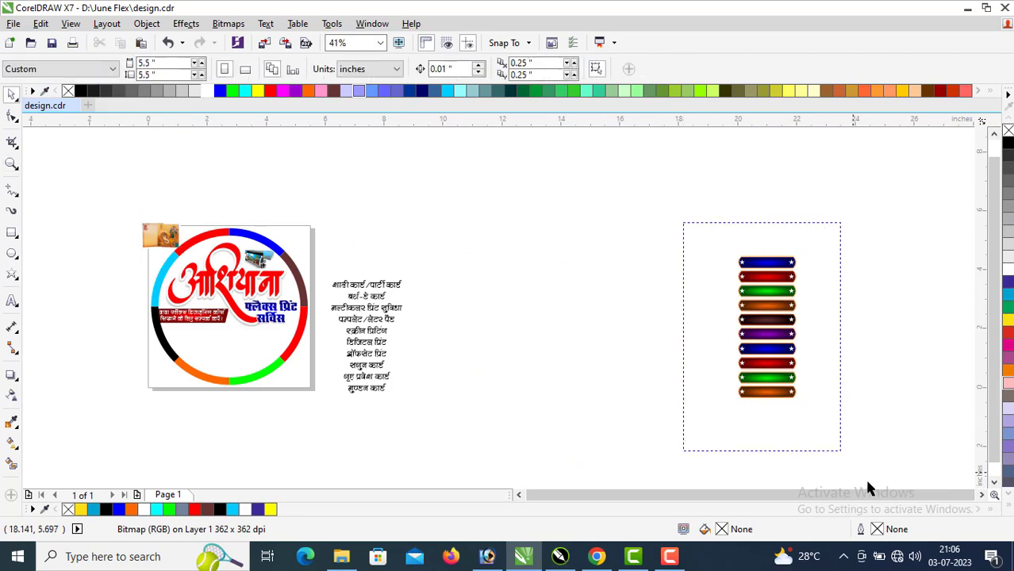
pyautogui.moveTo(686, 220); pyautogui.dragTo(868, 484)
pyautogui.moveTo(766, 330); pyautogui.dragTo(413, 330)
pyautogui.press('z')
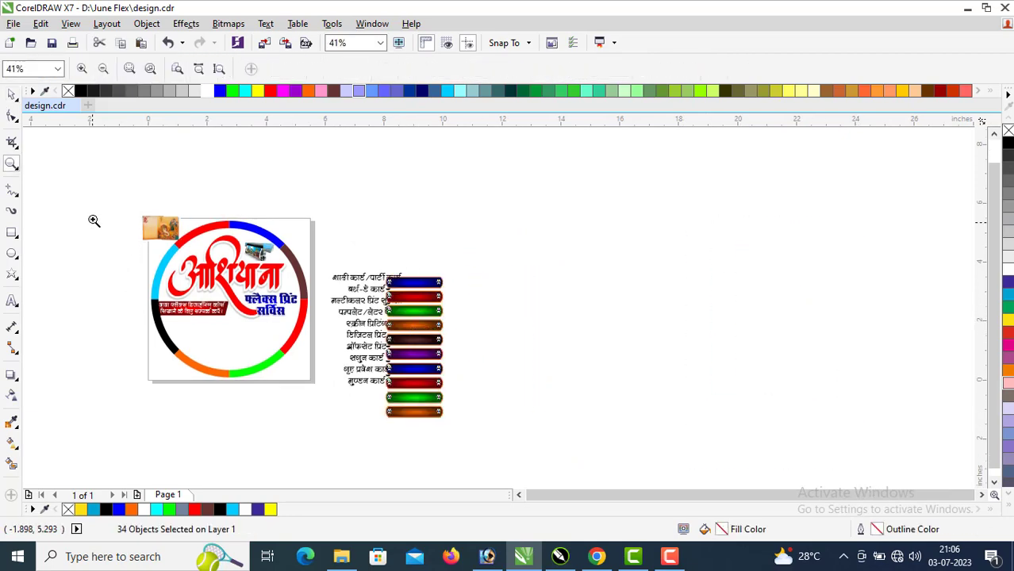
pyautogui.moveTo(95, 219); pyautogui.dragTo(570, 451)
pyautogui.press('space')
pyautogui.moveTo(648, 297); pyautogui.dragTo(729, 298)
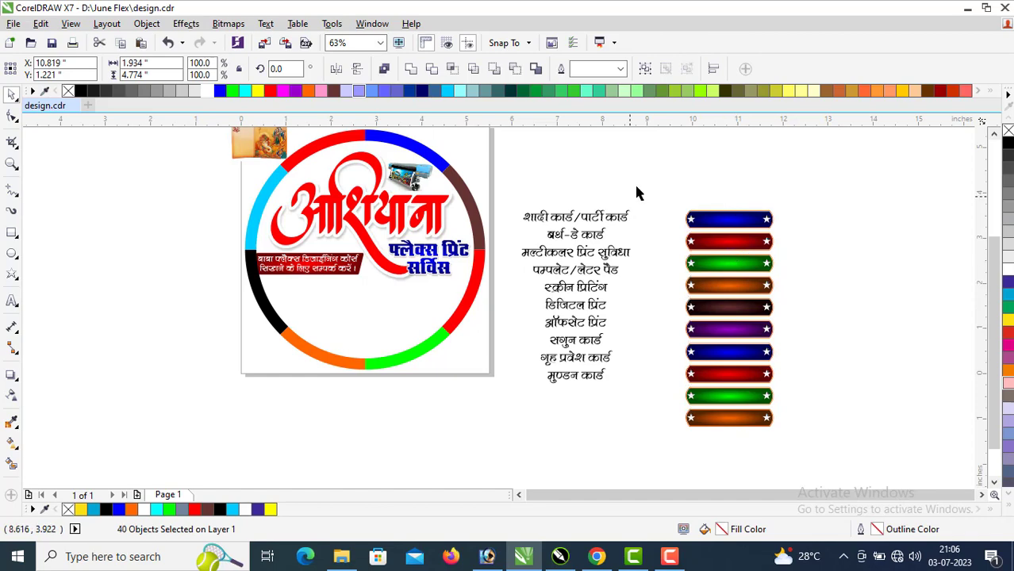
pyautogui.moveTo(639, 193); pyautogui.dragTo(820, 231)
pyautogui.moveTo(738, 220)
pyautogui.mouseDown()
pyautogui.moveTo(335, 304)
pyautogui.moveTo(291, 327)
pyautogui.mouseUp()
# Step: Delete the stray large ellipse around the blue banner inside the ring
pyautogui.press('z')
pyautogui.press('space')
pyautogui.moveTo(223, 240)
pyautogui.mouseDown()
pyautogui.moveTo(520, 352)
pyautogui.moveTo(380, 351)
pyautogui.mouseUp()
pyautogui.click(244, 288)
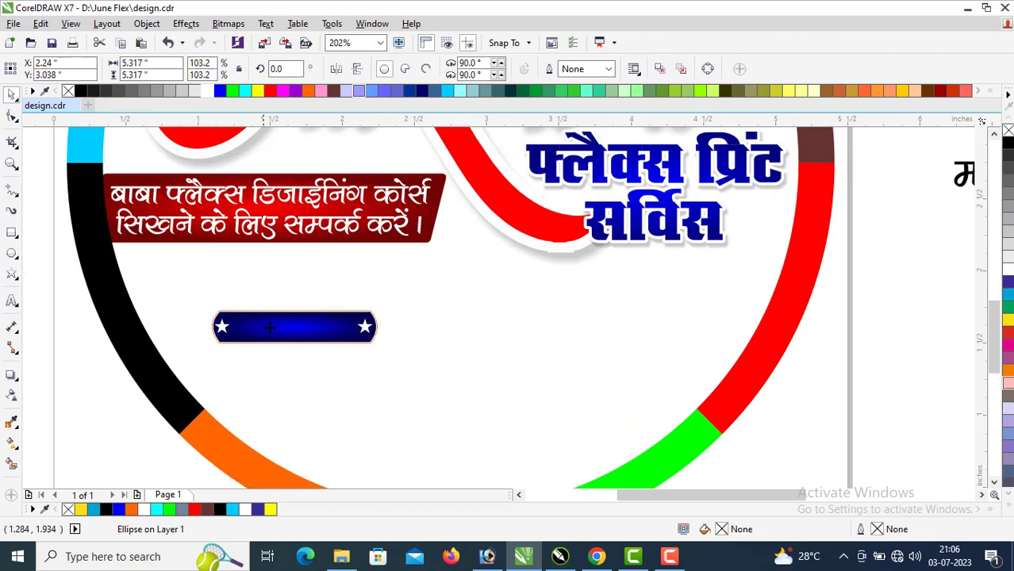
pyautogui.press('Escape')
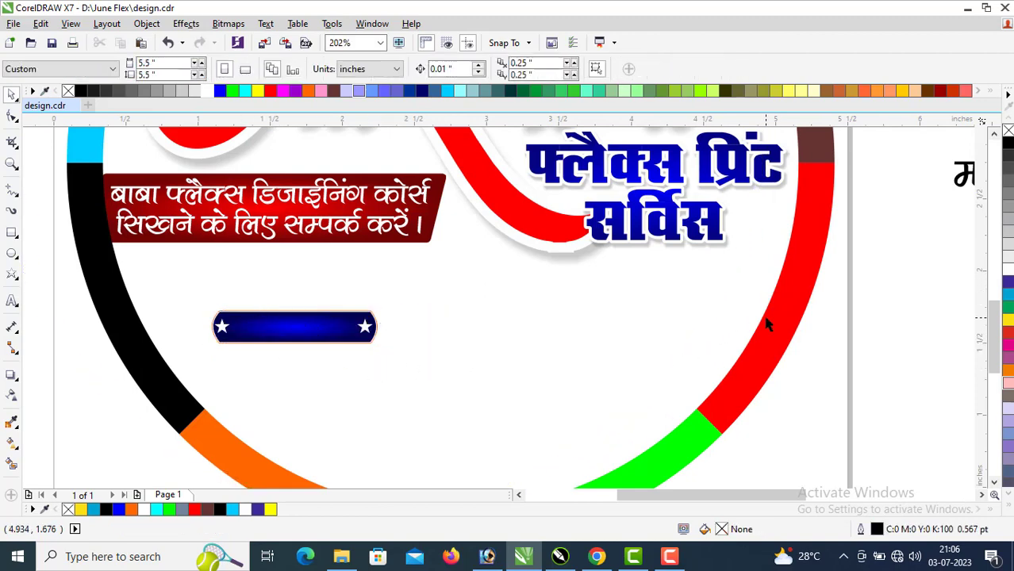
pyautogui.click(12, 254)
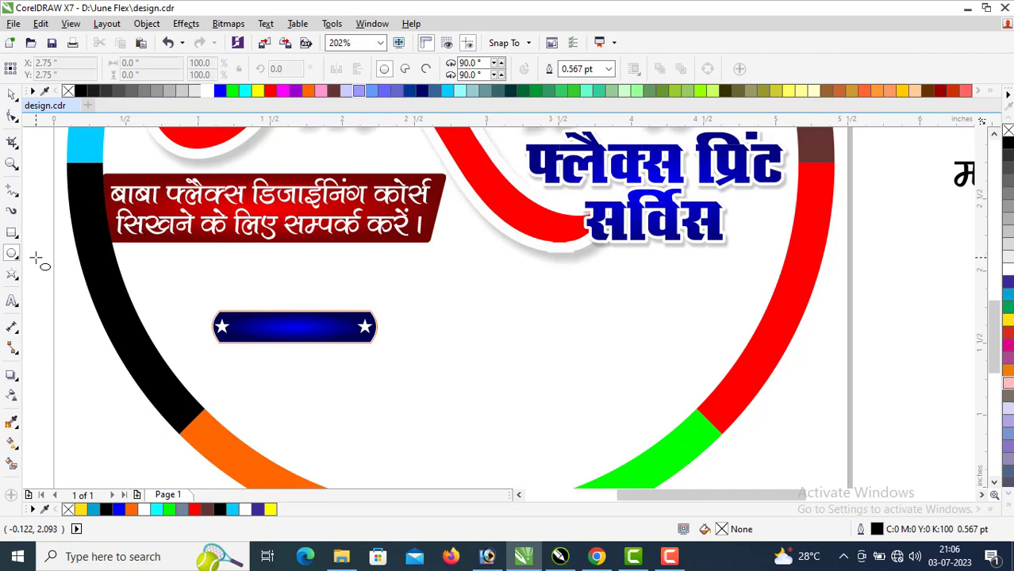
pyautogui.hotkey('ctrl', 'z')
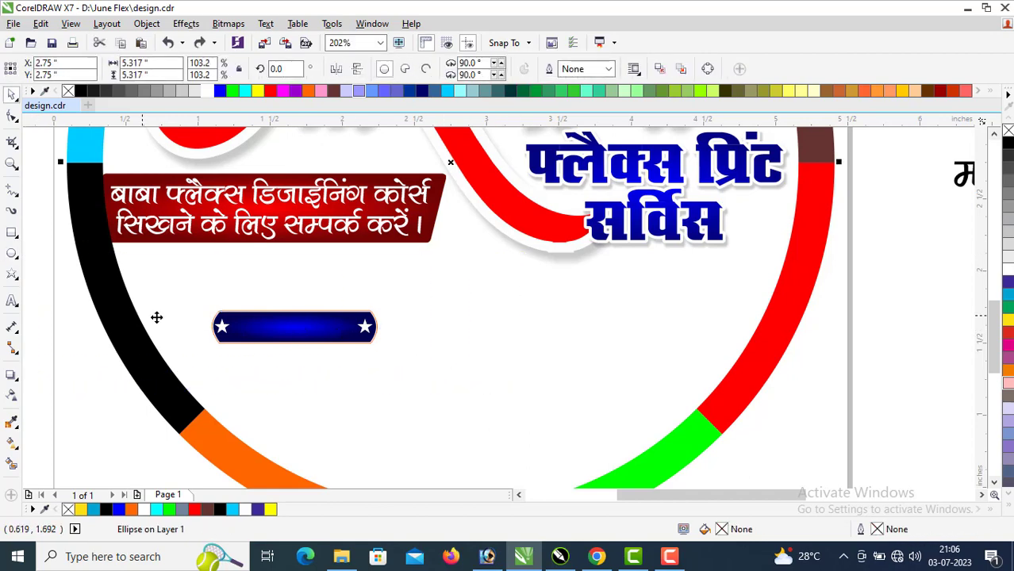
pyautogui.press('Delete')
# Step: Nudge the blue banner up-left and place the top red banner in the ring below it
pyautogui.moveTo(36, 256); pyautogui.dragTo(384, 385)
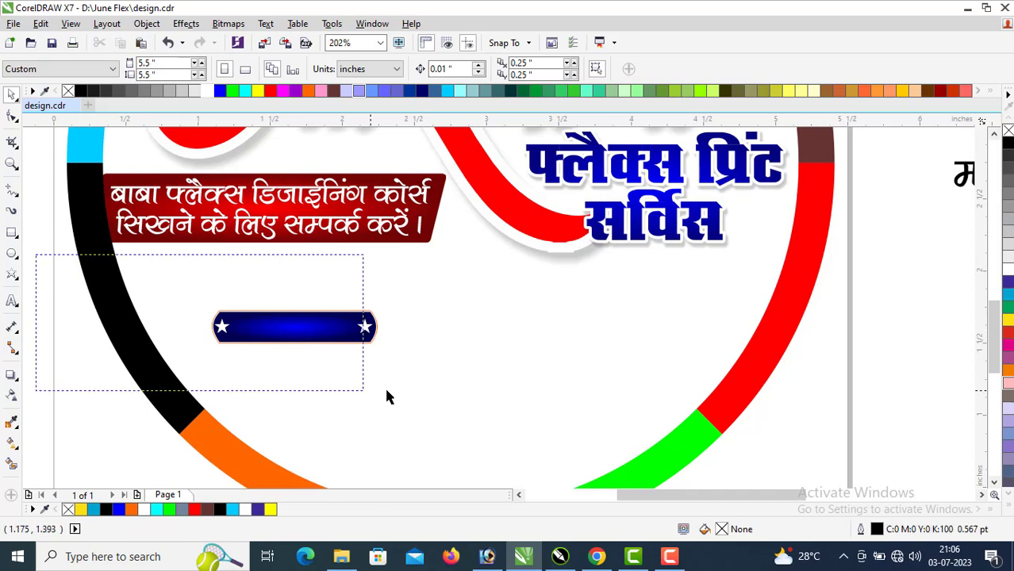
pyautogui.moveTo(327, 328)
pyautogui.mouseDown()
pyautogui.moveTo(249, 277)
pyautogui.moveTo(318, 298)
pyautogui.mouseUp()
pyautogui.press('z')
pyautogui.scroll(-5, 436, 372)
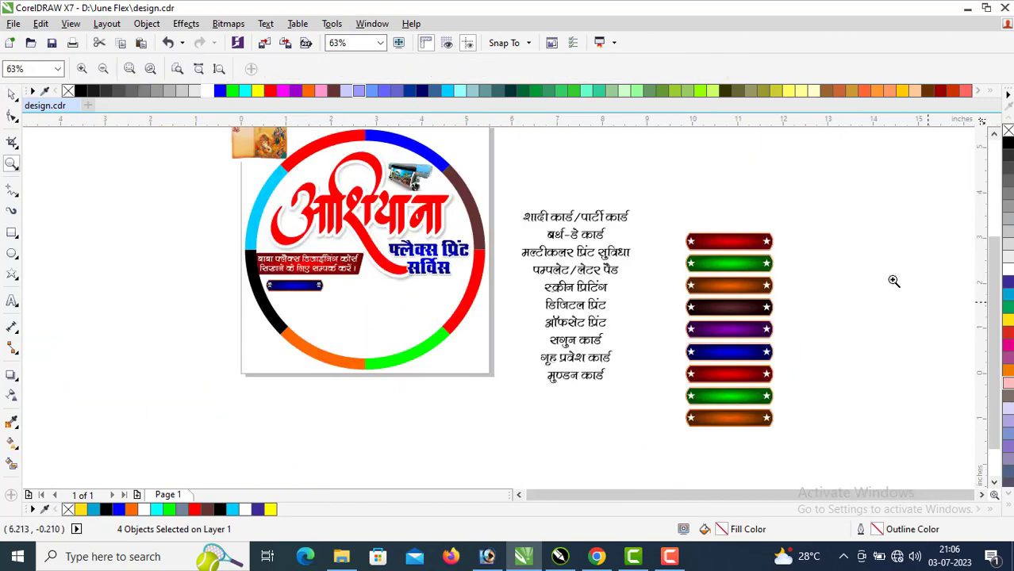
pyautogui.press('space')
pyautogui.click(762, 243)
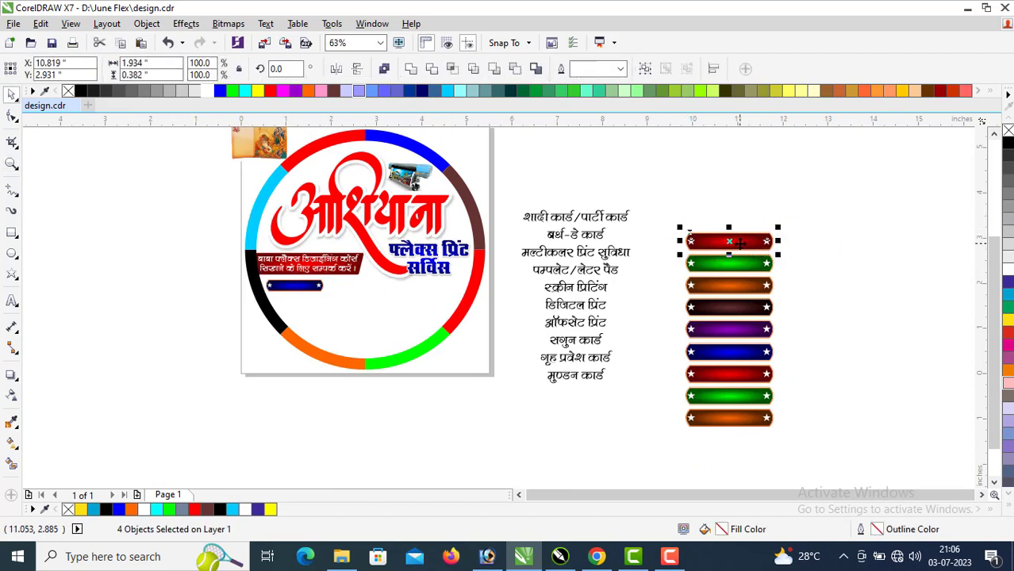
pyautogui.moveTo(740, 243); pyautogui.dragTo(389, 300)
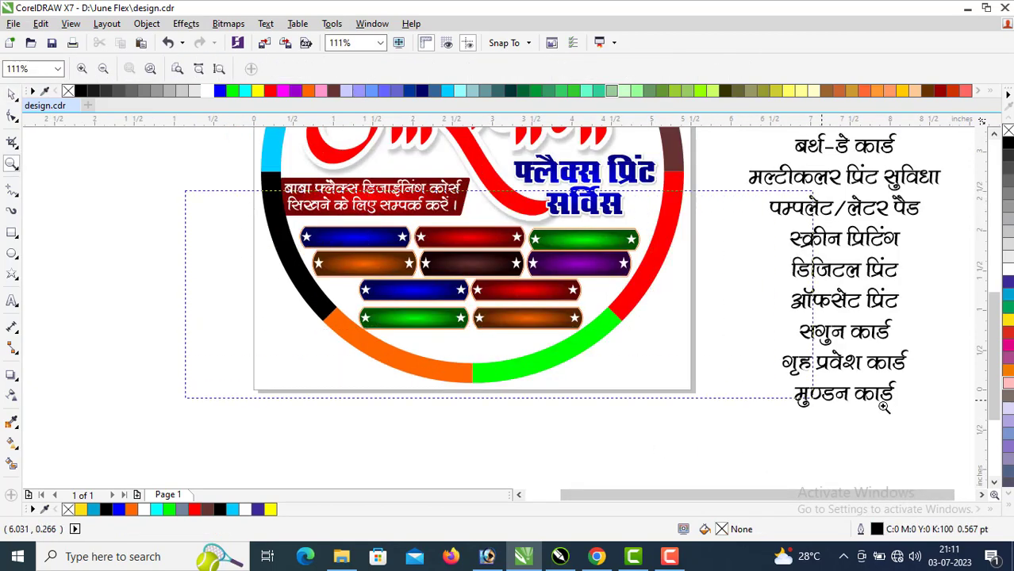
# Step: Reposition the Hindi service list text closer to the logo
pyautogui.moveTo(186, 191); pyautogui.dragTo(878, 395)
pyautogui.rightClick(646, 298)
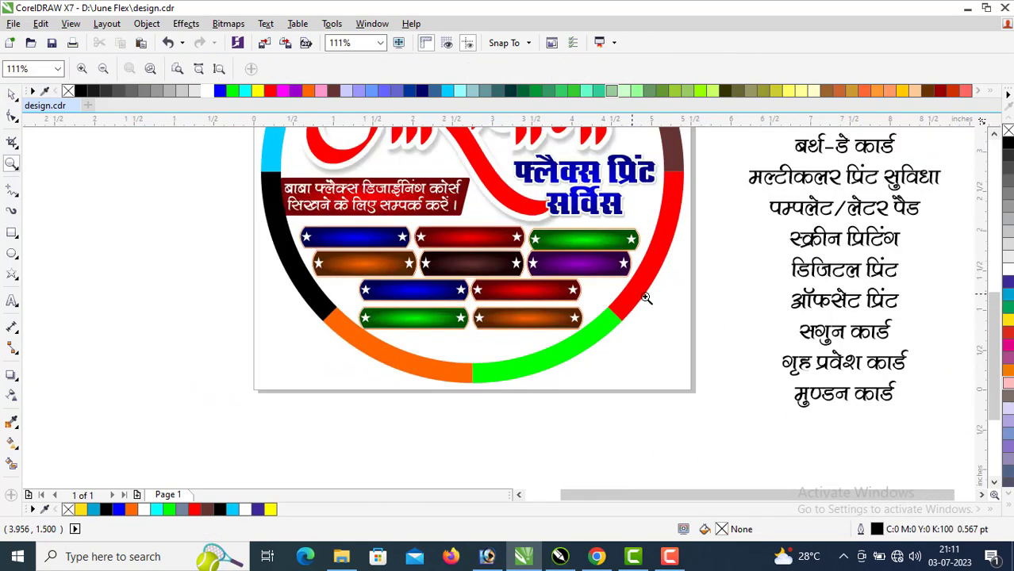
pyautogui.click(837, 179)
pyautogui.moveTo(837, 178); pyautogui.dragTo(754, 308)
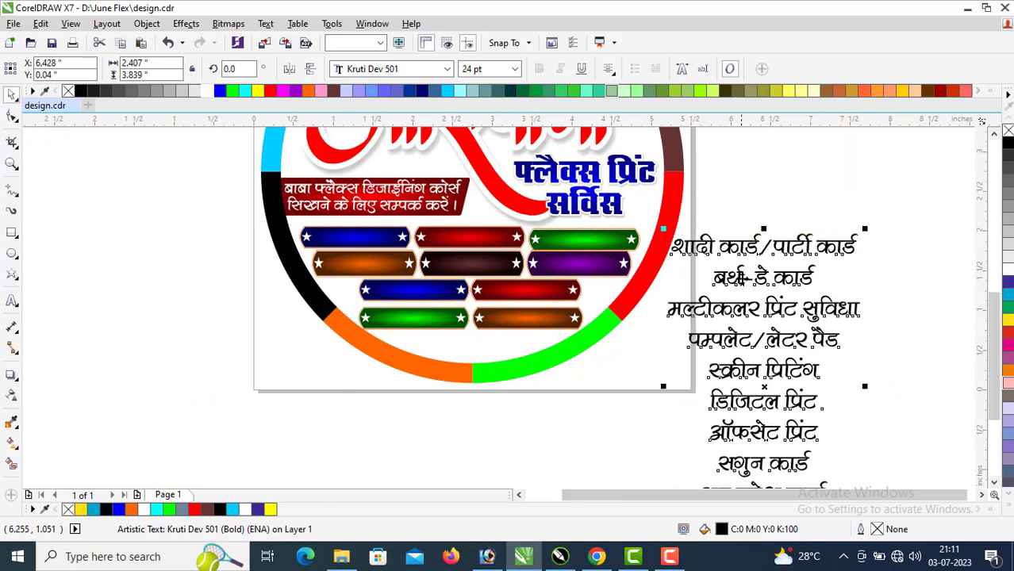
pyautogui.moveTo(730, 249); pyautogui.dragTo(774, 229)
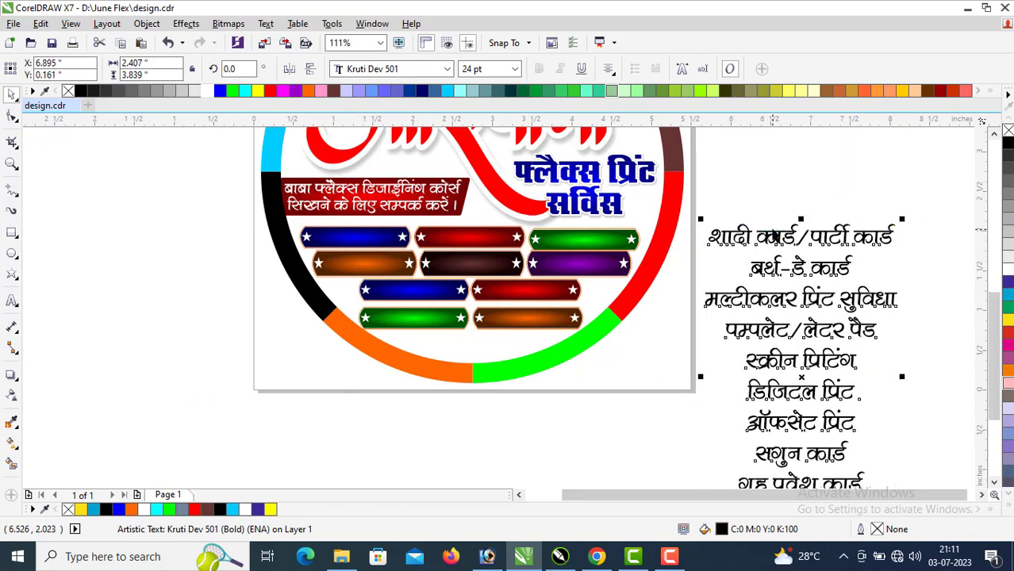
# Step: Place the first service line on the blue banner at about 16 pt, stretched taller, in white
pyautogui.click(801, 237)
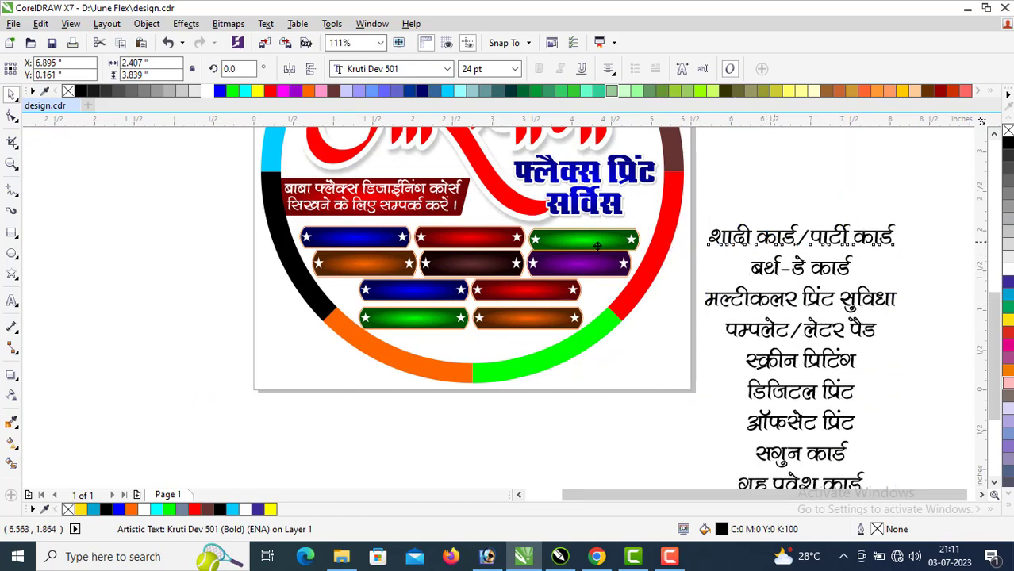
pyautogui.moveTo(777, 244); pyautogui.dragTo(365, 241)
pyautogui.press('z')
pyautogui.moveTo(189, 188); pyautogui.dragTo(612, 299)
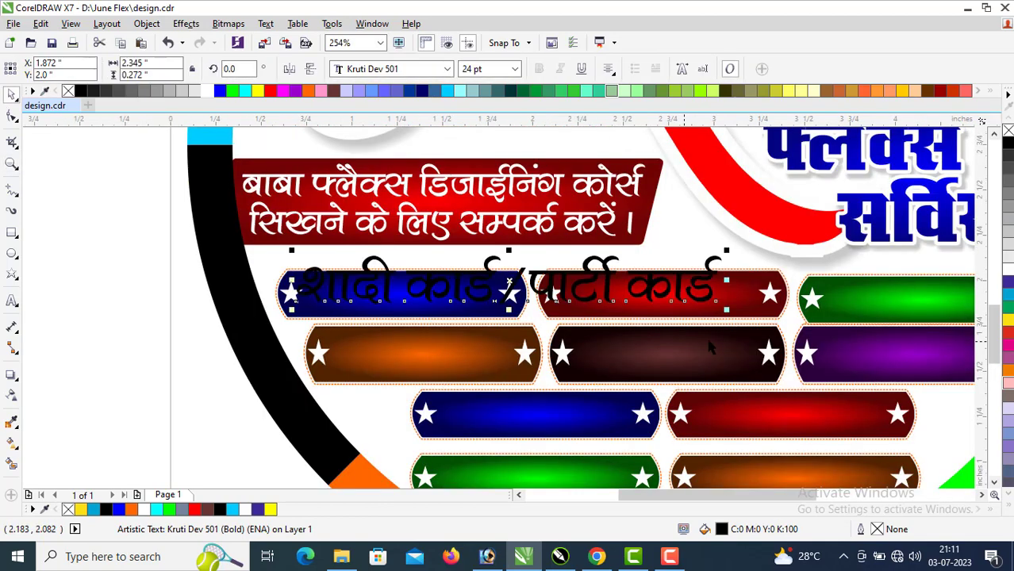
pyautogui.moveTo(718, 309); pyautogui.dragTo(481, 280)
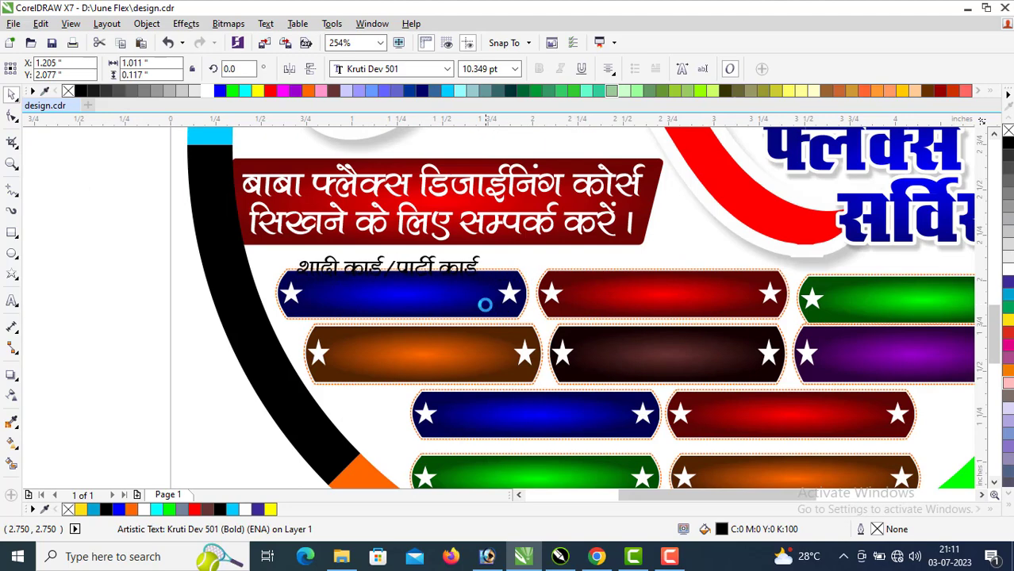
pyautogui.press('z')
pyautogui.click(507, 292)
pyautogui.press('space')
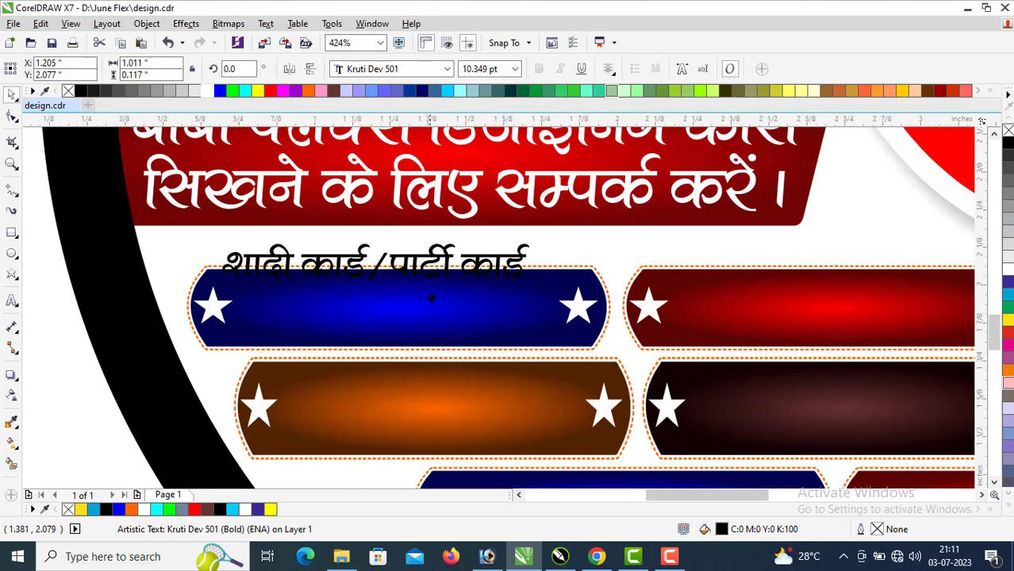
pyautogui.moveTo(381, 266); pyautogui.dragTo(397, 305)
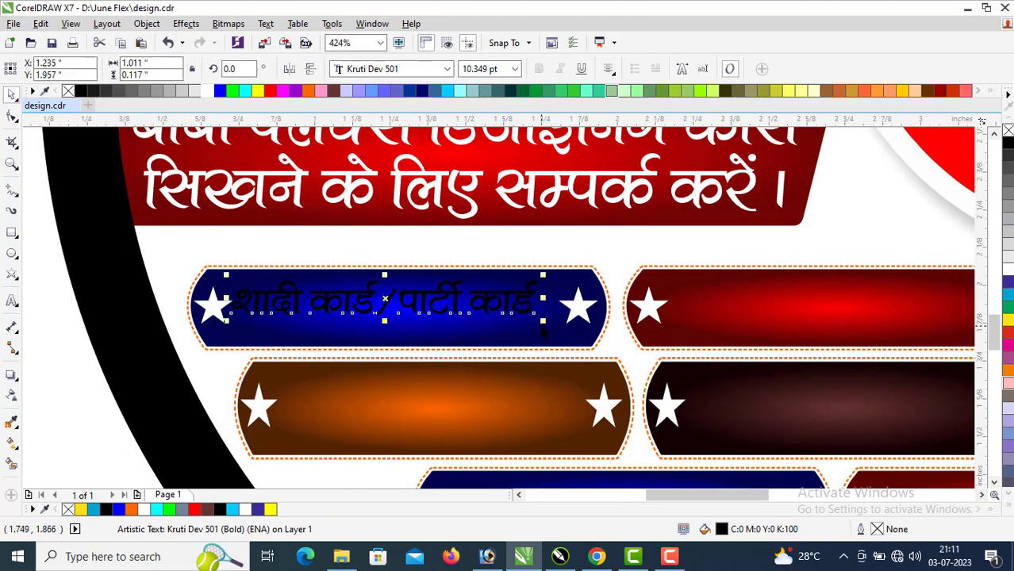
pyautogui.moveTo(543, 321); pyautogui.dragTo(563, 324)
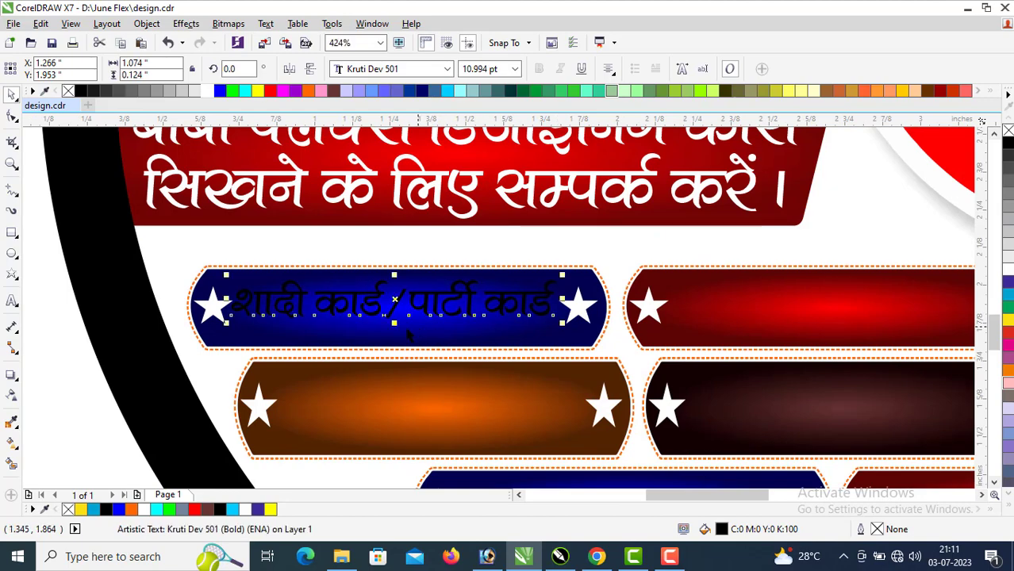
pyautogui.moveTo(395, 323); pyautogui.dragTo(395, 334)
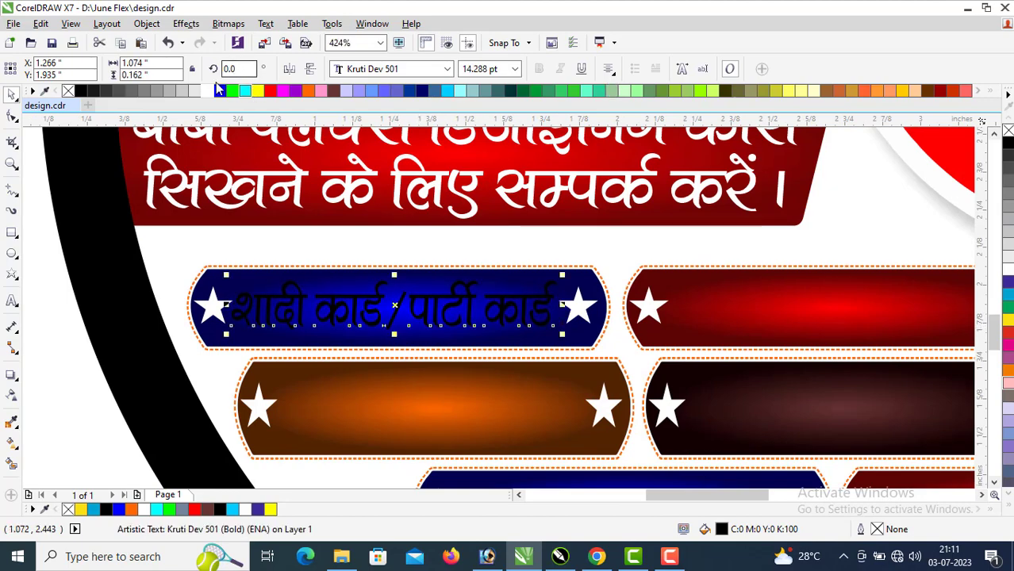
pyautogui.click(209, 91)
# Step: Move बर्थ-डे कार्ड onto the red banner, size it to fill the banner, and colour it yellow
pyautogui.press('z')
pyautogui.scroll(-2, 406, 274)
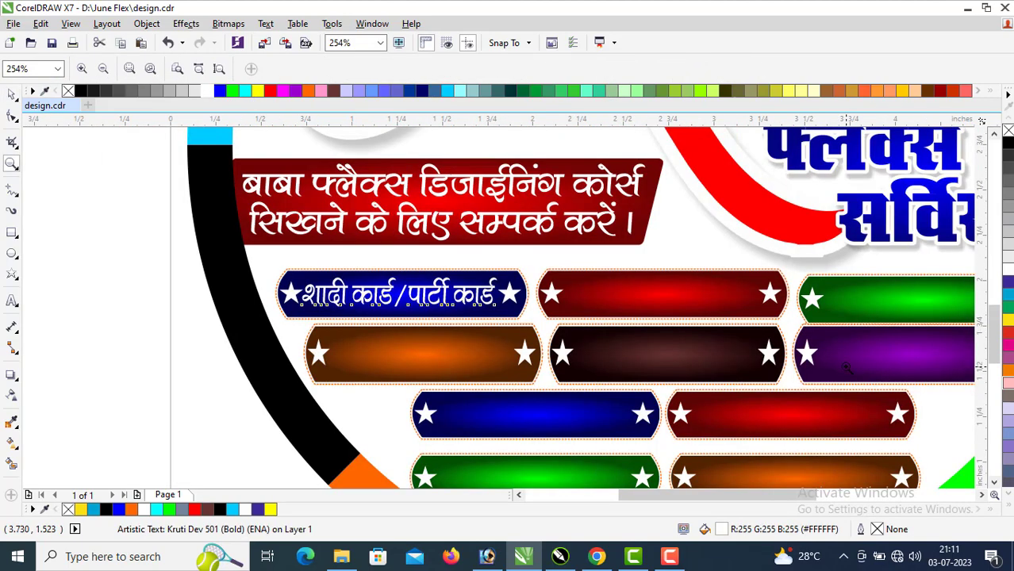
pyautogui.scroll(-3, 847, 367)
pyautogui.click(818, 269)
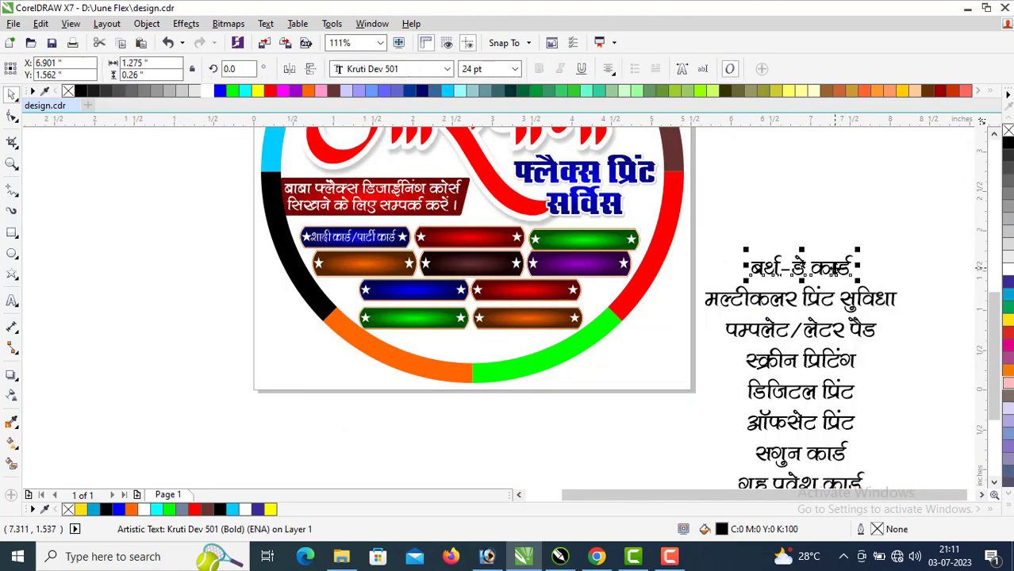
pyautogui.moveTo(834, 268); pyautogui.dragTo(500, 230)
pyautogui.scroll(5, 500, 230)
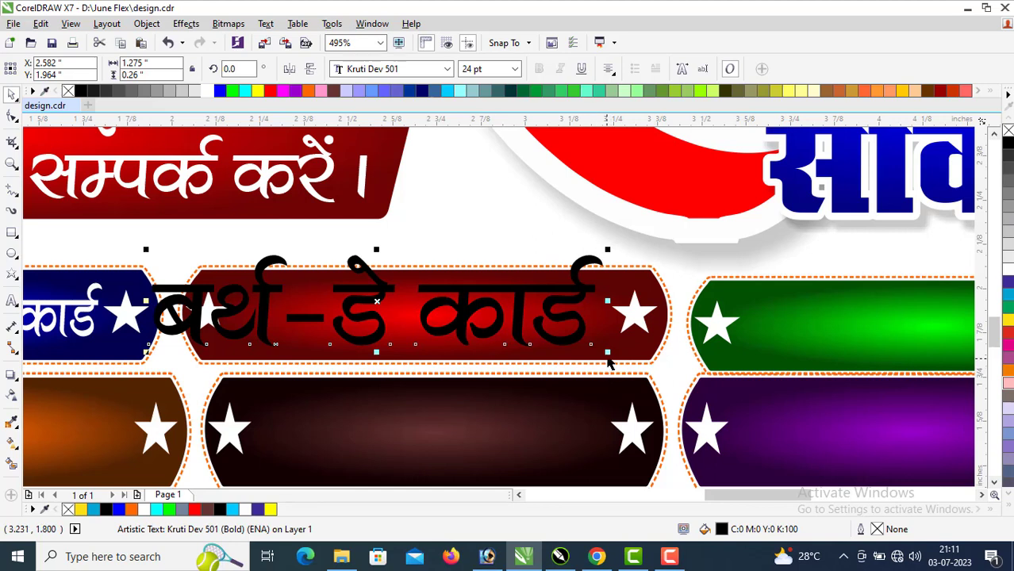
pyautogui.moveTo(608, 352)
pyautogui.mouseDown()
pyautogui.moveTo(458, 318)
pyautogui.moveTo(568, 361)
pyautogui.mouseUp()
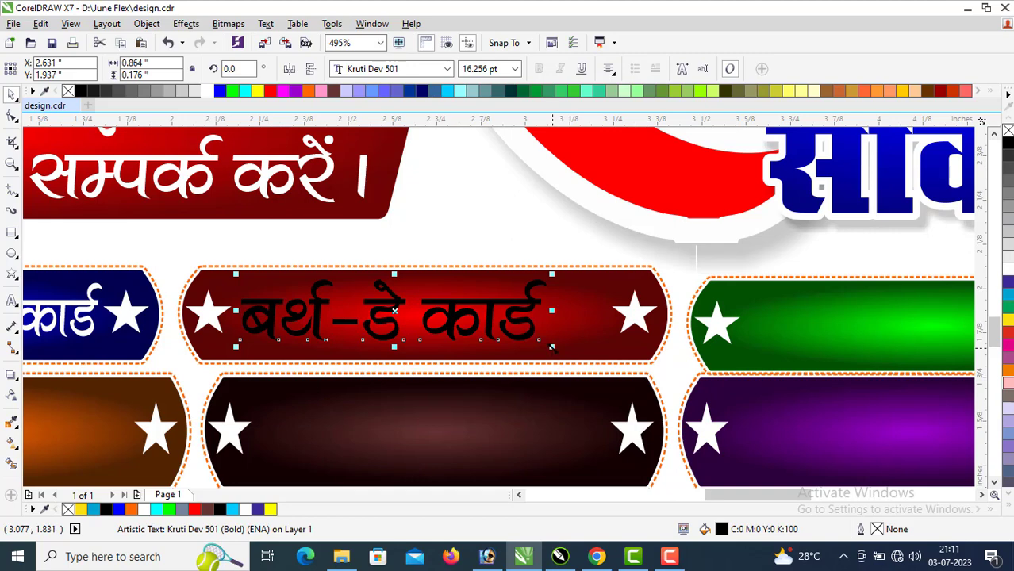
pyautogui.moveTo(551, 347); pyautogui.dragTo(604, 358)
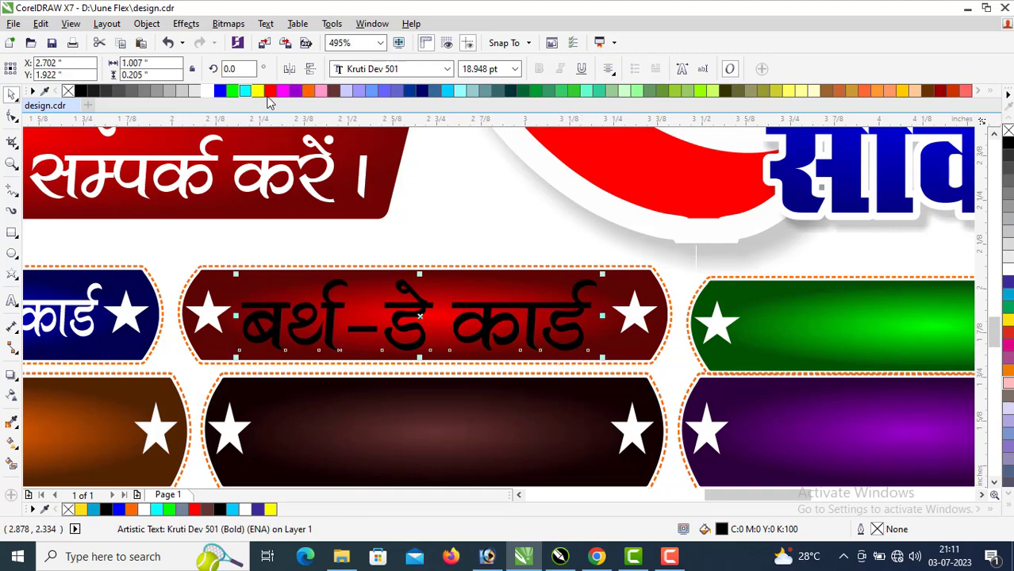
pyautogui.click(270, 91)
pyautogui.press('z')
pyautogui.rightClick(562, 344)
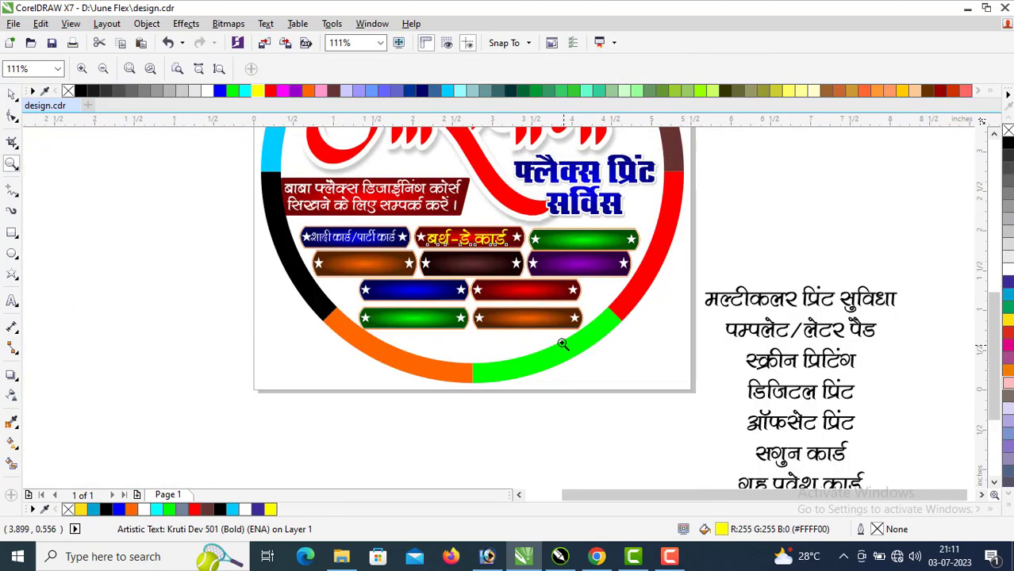
# Step: Fit मुण्डन कार्ड into the brown banner at about 13.3 pt, slightly flattened, in white
pyautogui.moveTo(163, 180); pyautogui.dragTo(883, 425)
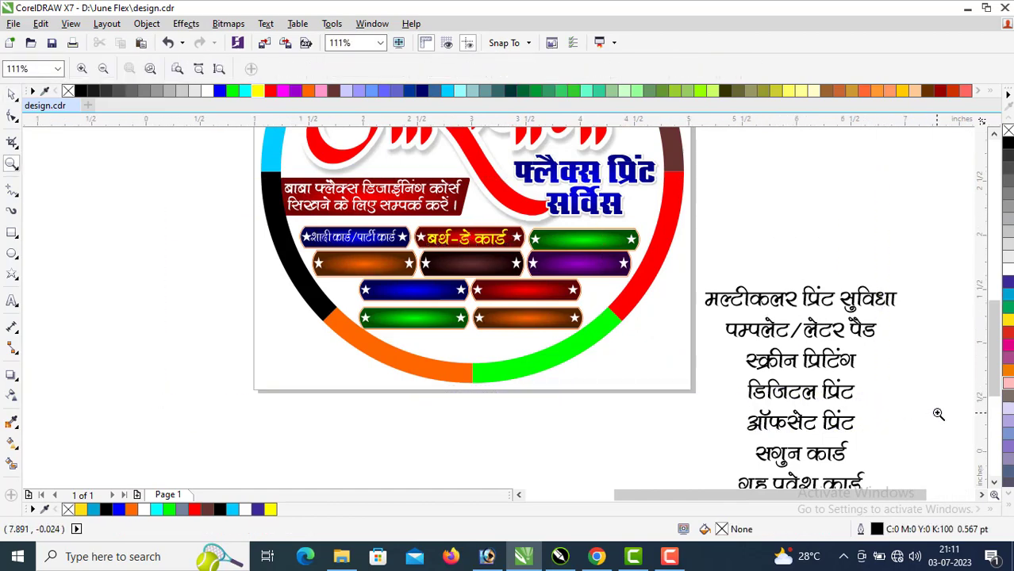
pyautogui.press('space')
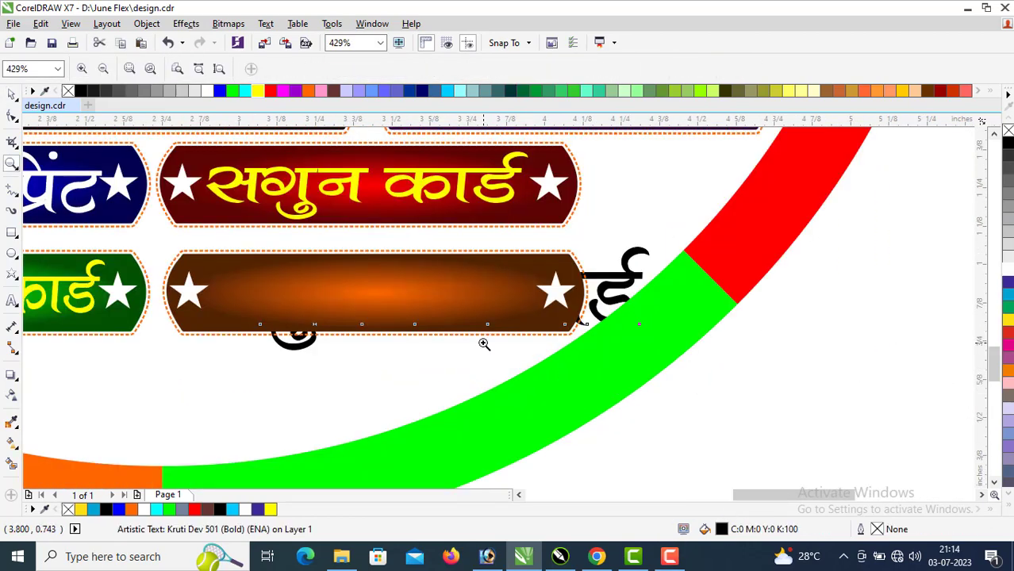
pyautogui.click(494, 343)
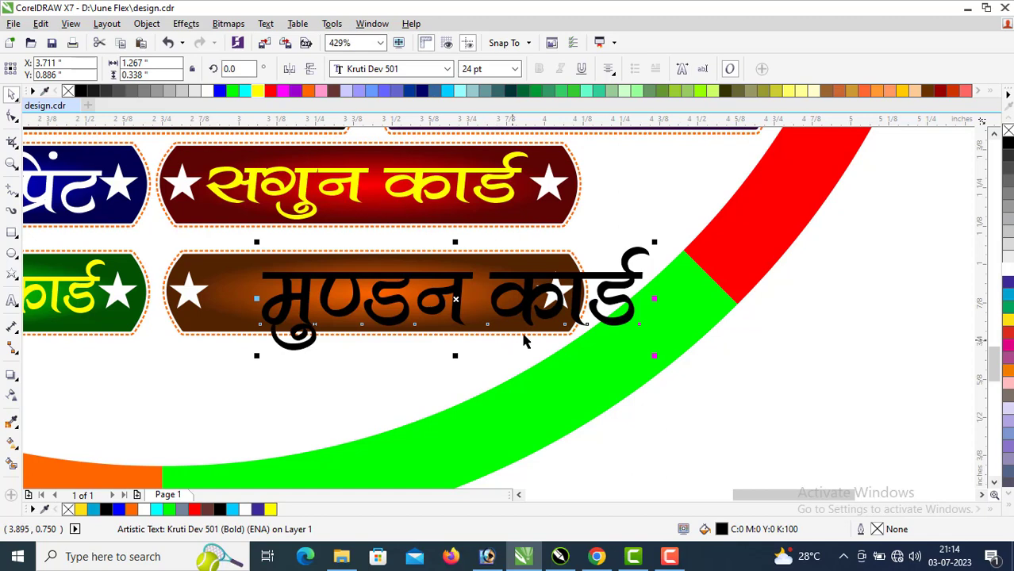
pyautogui.moveTo(650, 357); pyautogui.dragTo(502, 335)
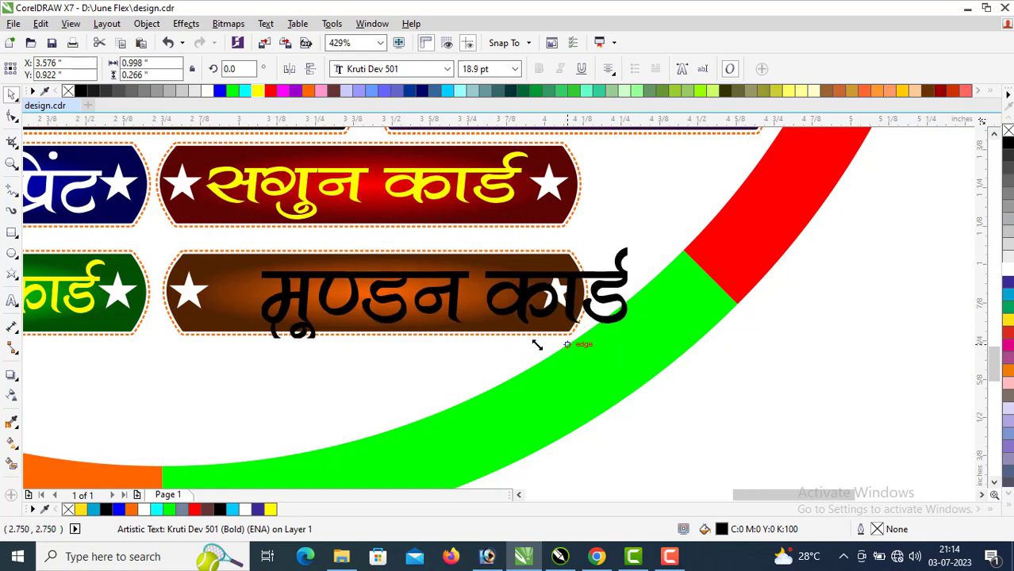
pyautogui.moveTo(459, 276)
pyautogui.mouseDown()
pyautogui.moveTo(427, 281)
pyautogui.moveTo(520, 290)
pyautogui.mouseUp()
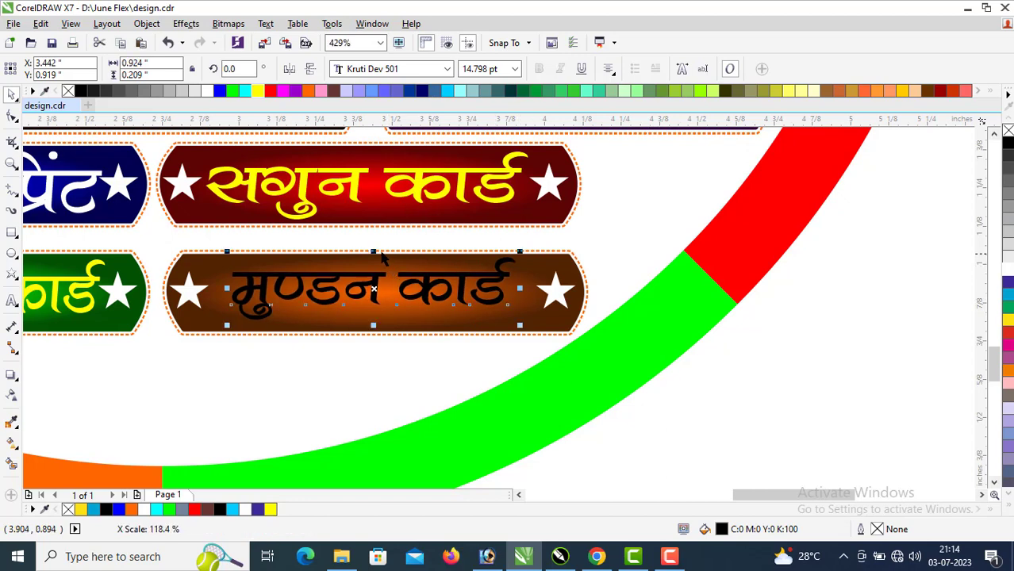
pyautogui.moveTo(373, 251); pyautogui.dragTo(373, 257)
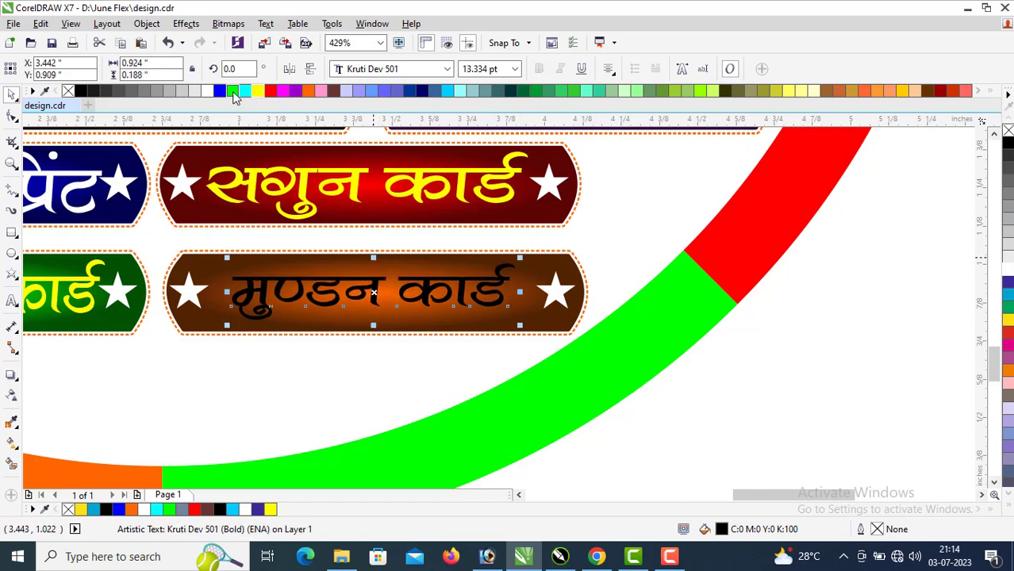
pyautogui.click(207, 90)
pyautogui.press('z')
pyautogui.scroll(-3, 266, 248)
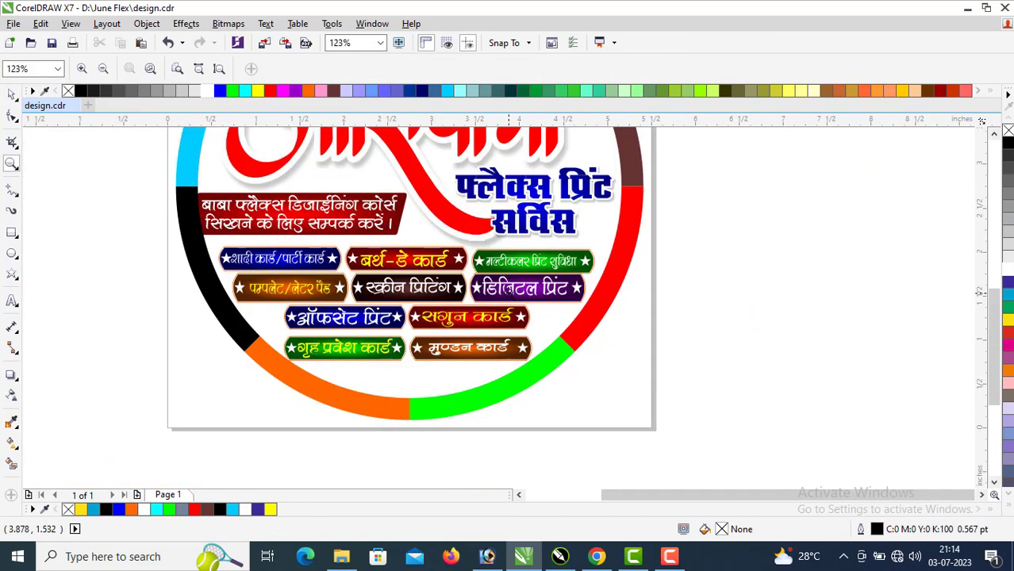
pyautogui.scroll(-2, 266, 248)
pyautogui.moveTo(267, 248); pyautogui.dragTo(607, 413)
# Step: Shrink the card picture to about a third and move it inside the ring above the name
pyautogui.rightClick(568, 327)
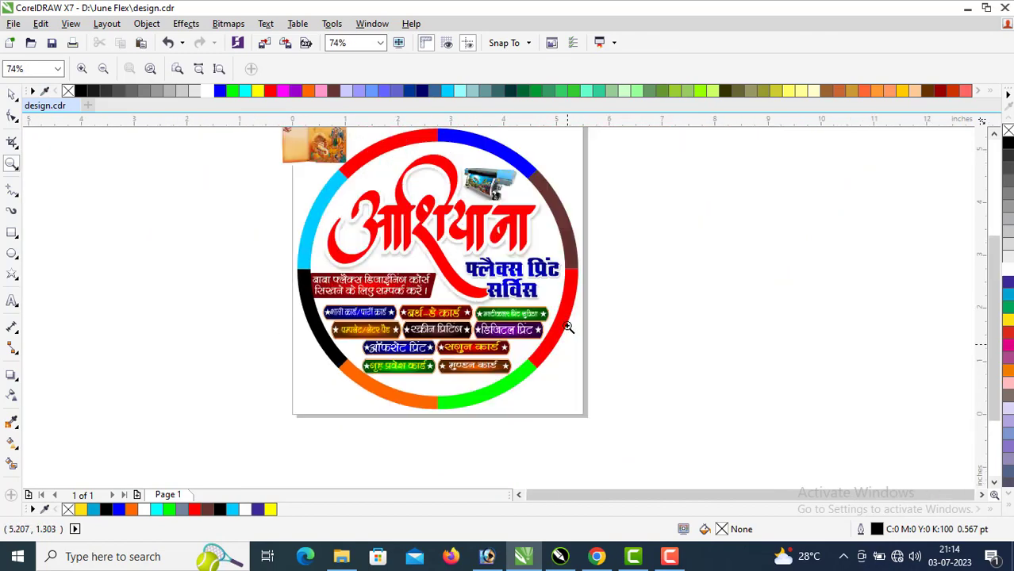
pyautogui.rightClick(279, 222)
pyautogui.moveTo(116, 195); pyautogui.dragTo(322, 371)
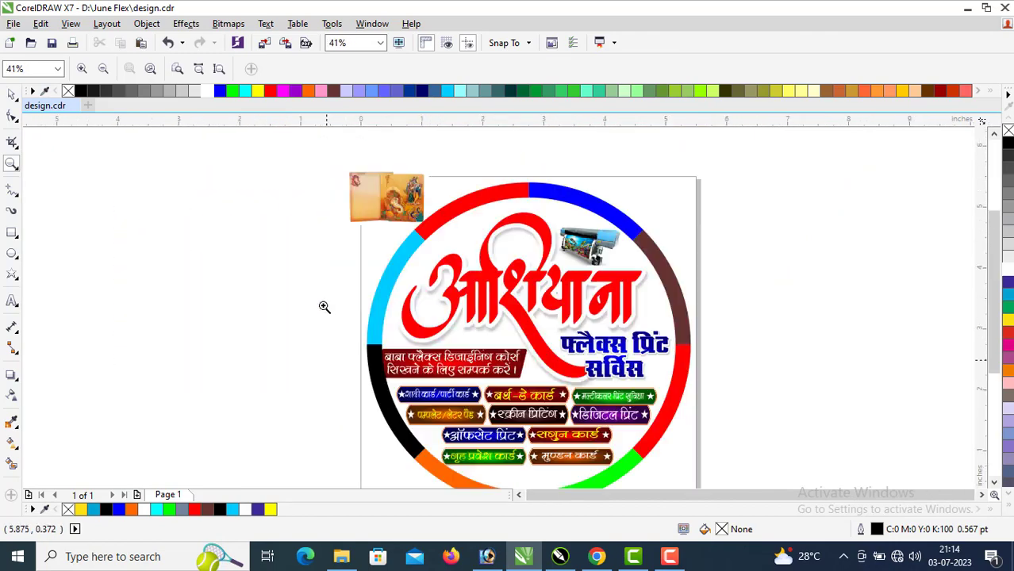
pyautogui.press('space')
pyautogui.click(412, 194)
pyautogui.moveTo(433, 230); pyautogui.dragTo(375, 189)
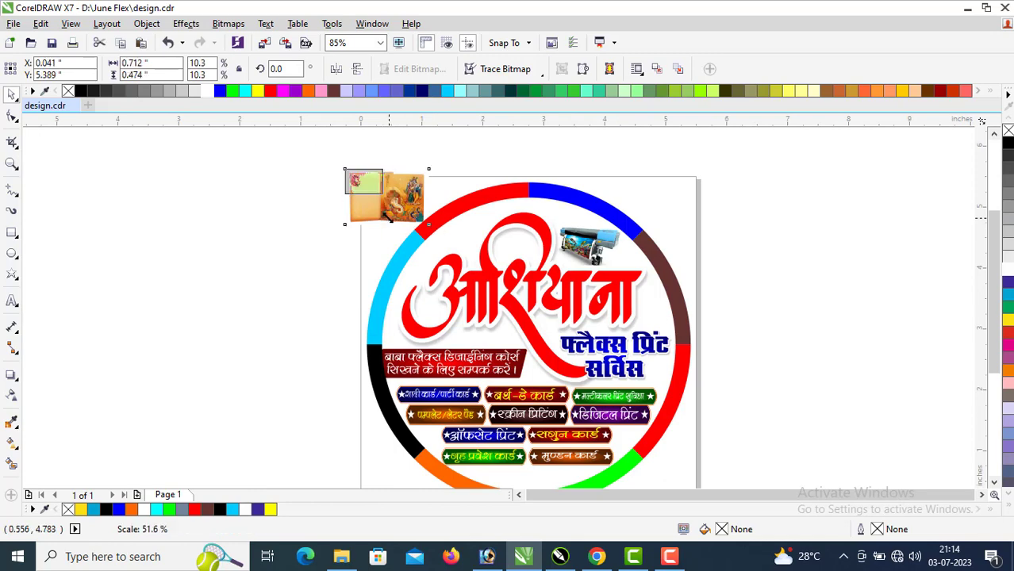
pyautogui.moveTo(453, 238); pyautogui.dragTo(463, 239)
# Step: Tilt the card picture about 31 degrees, then review the logo and deselect it
pyautogui.press('space')
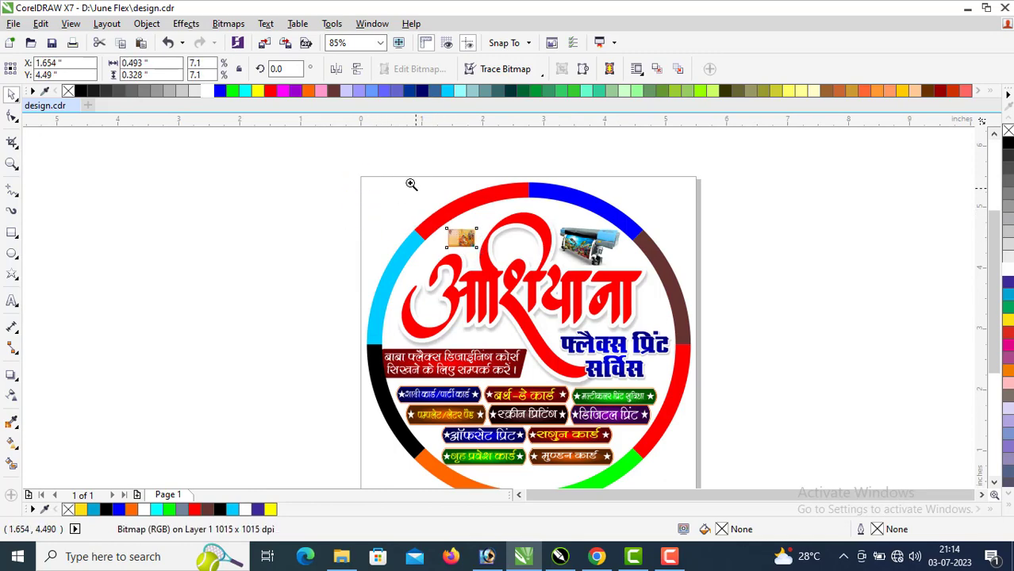
pyautogui.moveTo(410, 181); pyautogui.dragTo(566, 285)
pyautogui.press('space')
pyautogui.click(432, 316)
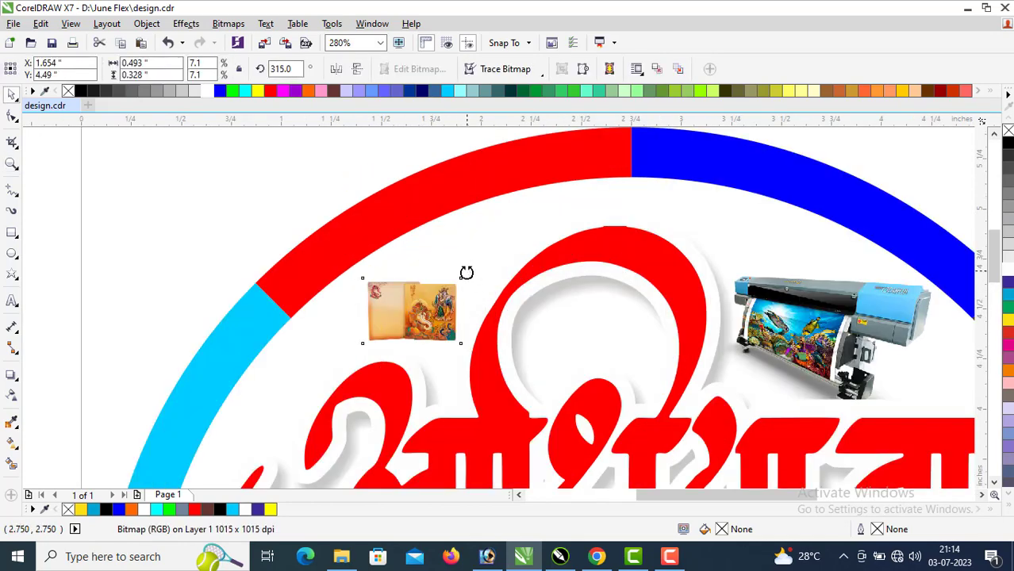
pyautogui.moveTo(464, 271)
pyautogui.mouseDown()
pyautogui.moveTo(443, 252)
pyautogui.moveTo(443, 274)
pyautogui.mouseUp()
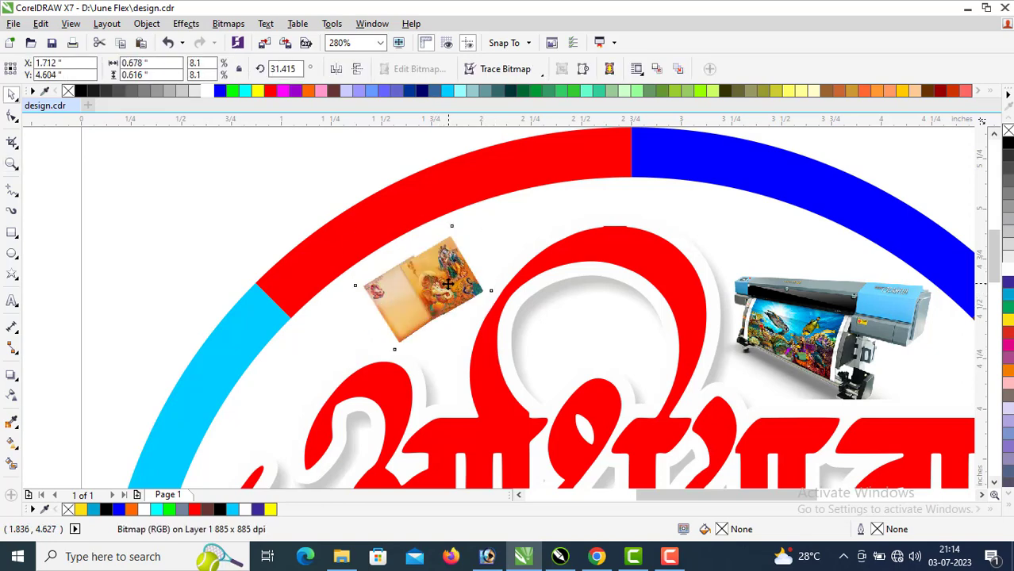
pyautogui.press('z')
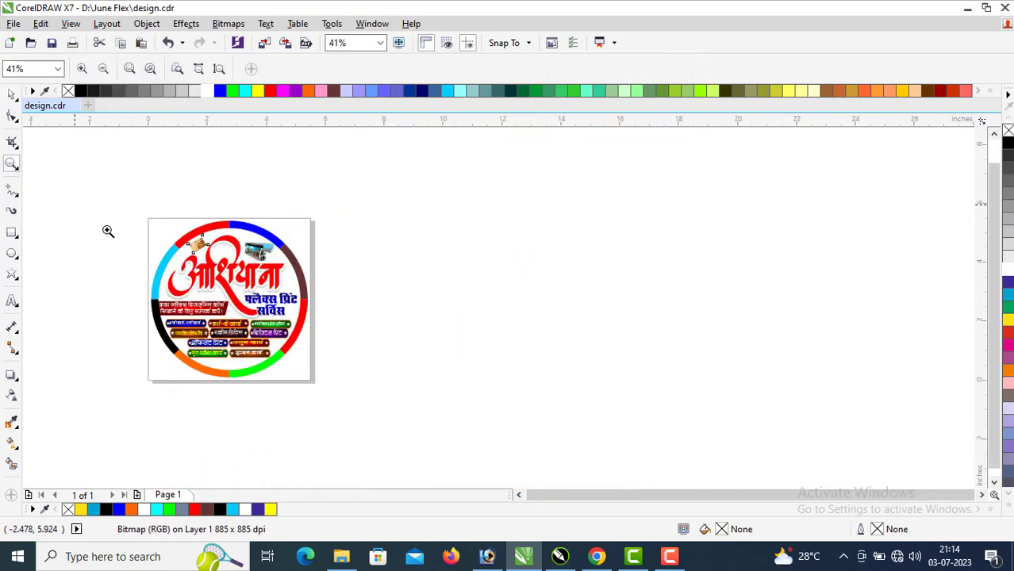
pyautogui.press('F4')
pyautogui.moveTo(321, 147)
pyautogui.mouseDown()
pyautogui.moveTo(694, 407)
pyautogui.moveTo(735, 464)
pyautogui.mouseUp()
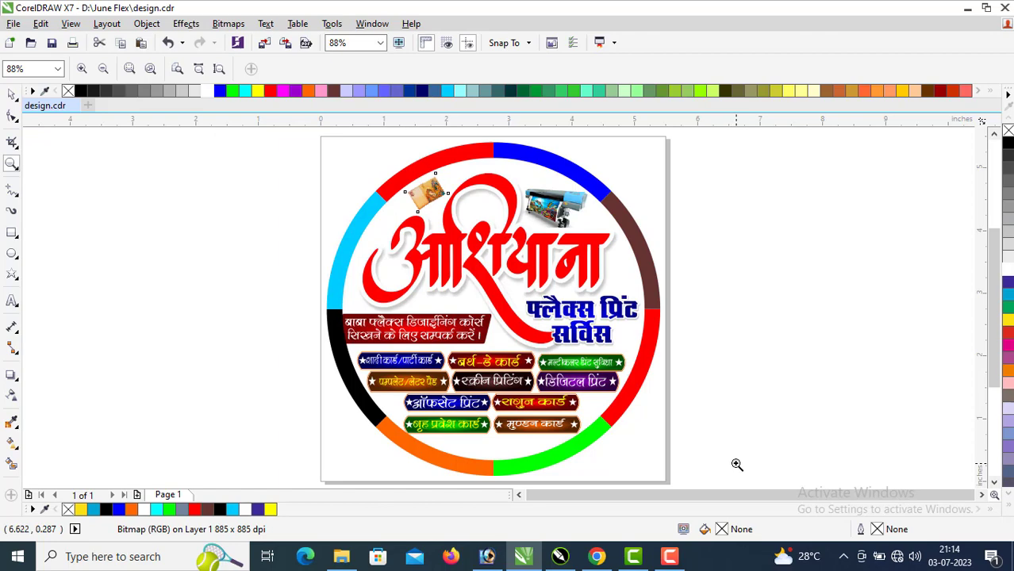
pyautogui.moveTo(335, 163); pyautogui.dragTo(700, 326)
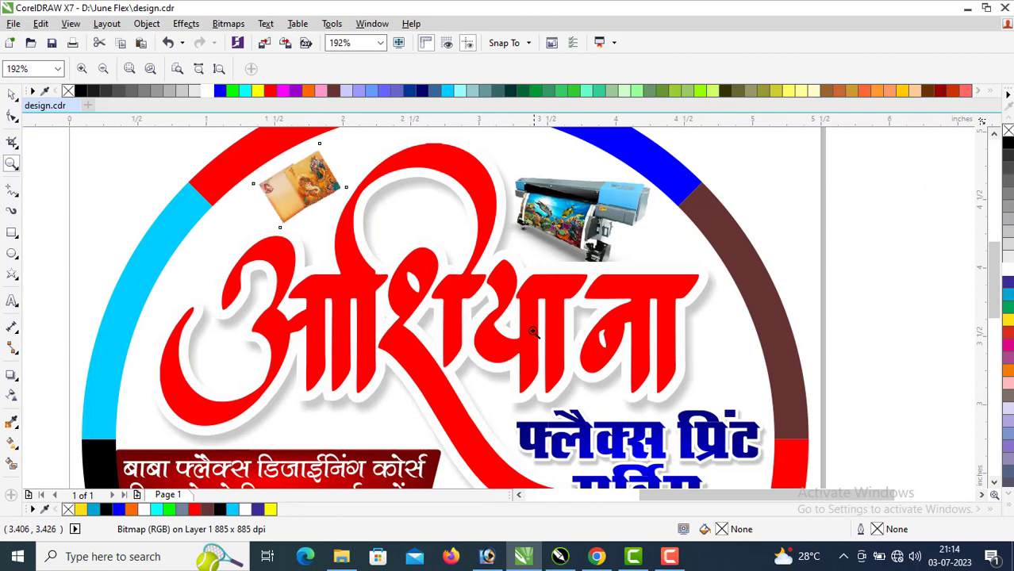
pyautogui.scroll(-2, 530, 327)
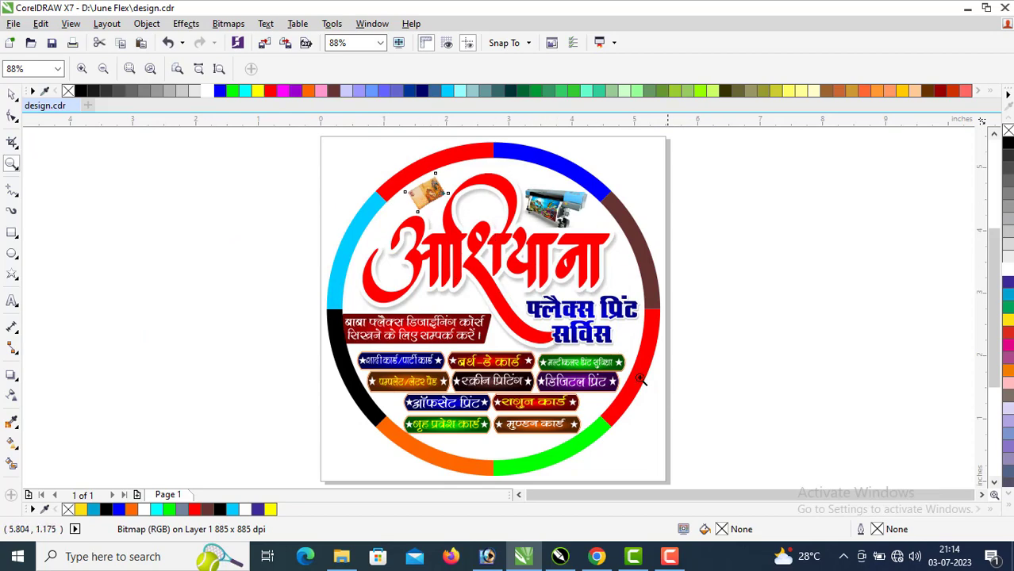
pyautogui.press('space')
pyautogui.click(695, 295)
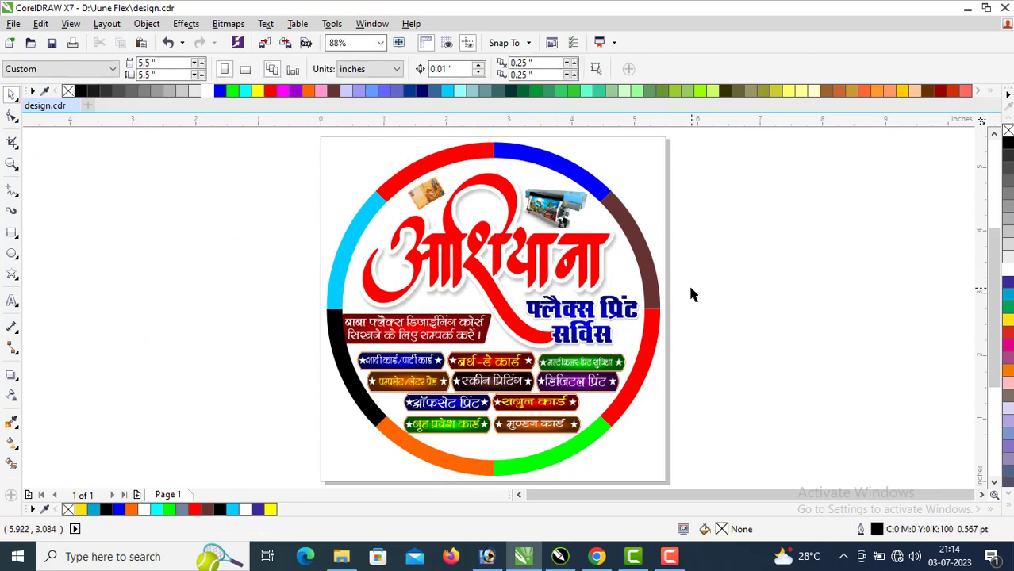
# Step: Save the CorelDRAW design and zoom in on the top of the logo
pyautogui.hotkey('ctrl', 's')
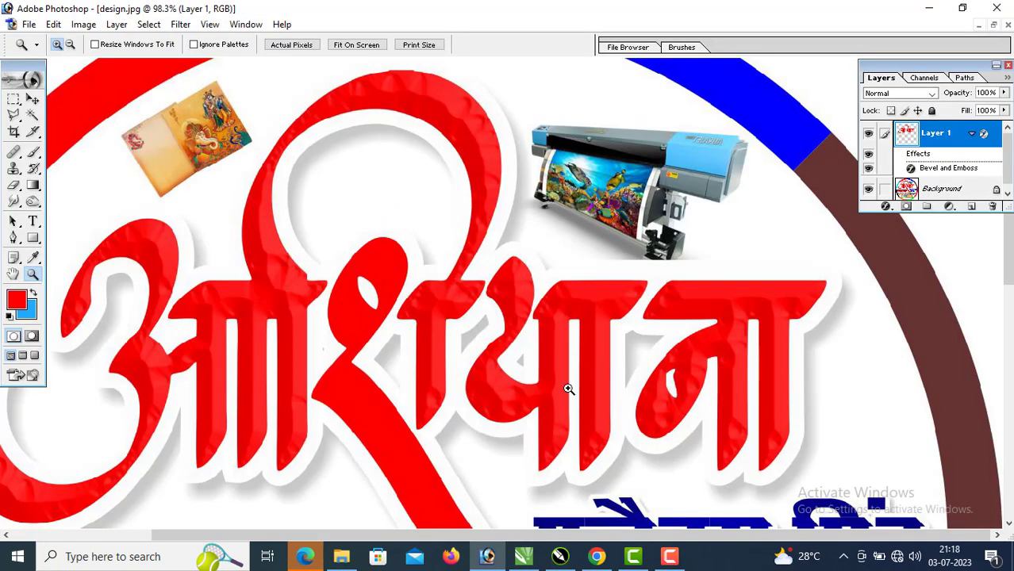
pyautogui.click(523, 556)
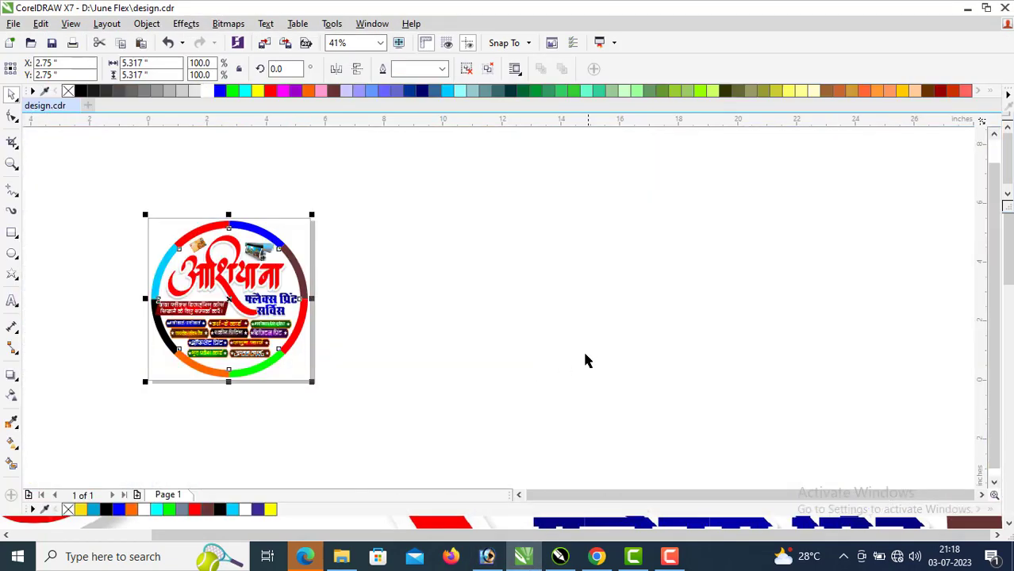
pyautogui.press('z')
pyautogui.moveTo(315, 284); pyautogui.dragTo(150, 222)
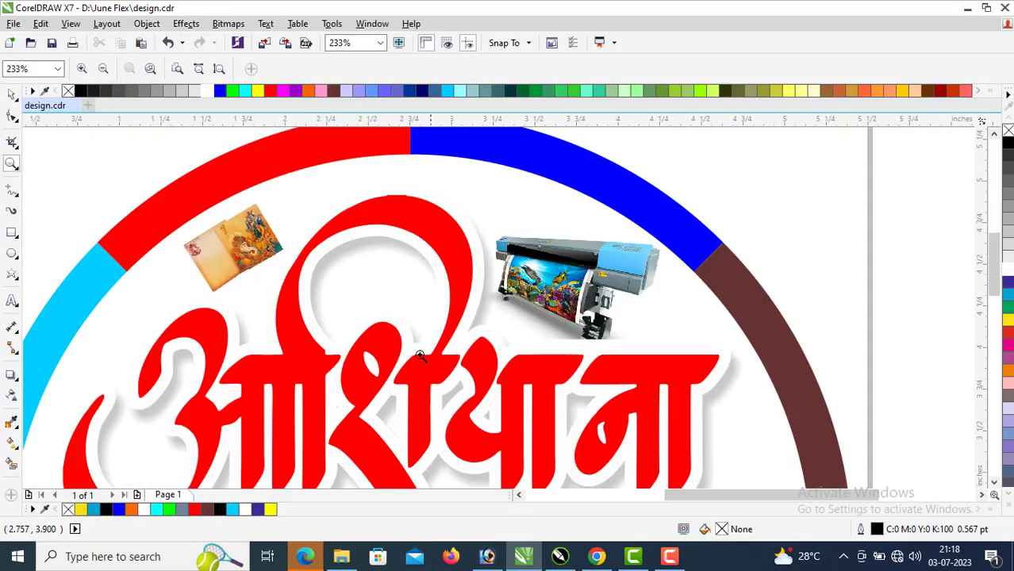
# Step: Show design.jpg in Photoshop fitted to screen, inspecting the embossed red name
pyautogui.click(487, 557)
pyautogui.rightClick(344, 259)
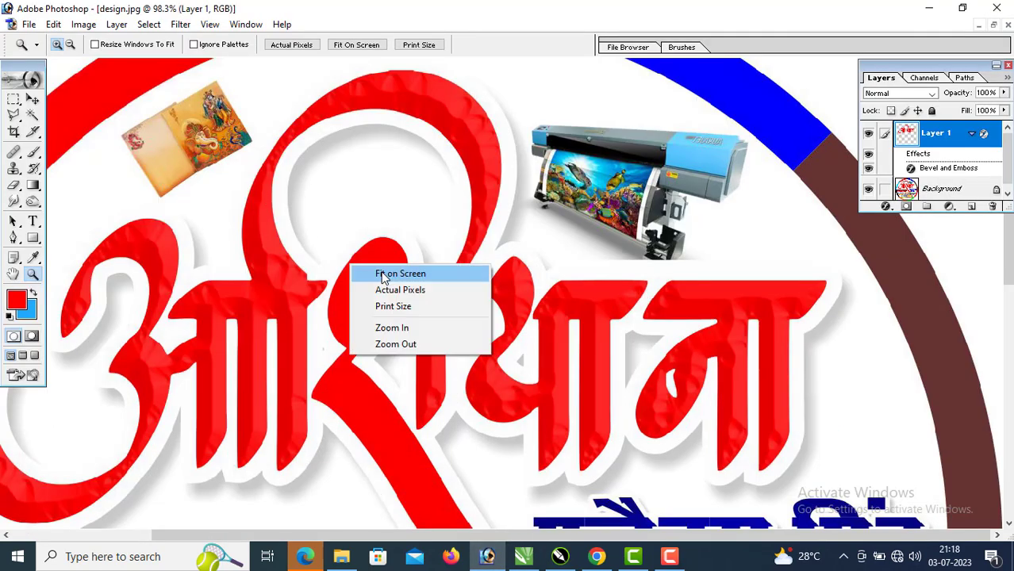
pyautogui.click(362, 272)
pyautogui.moveTo(292, 168); pyautogui.dragTo(541, 284)
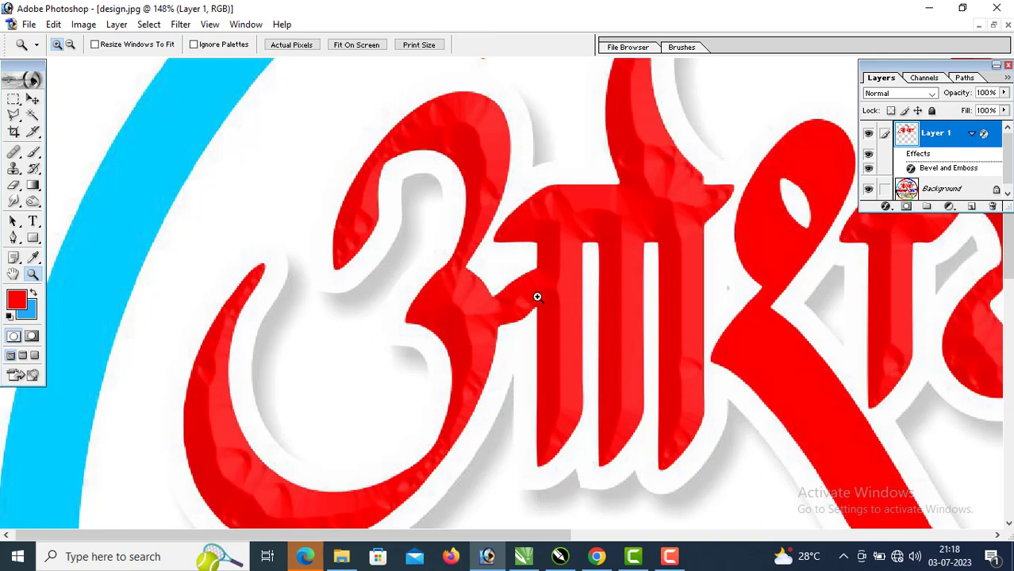
pyautogui.rightClick(649, 288)
pyautogui.click(655, 293)
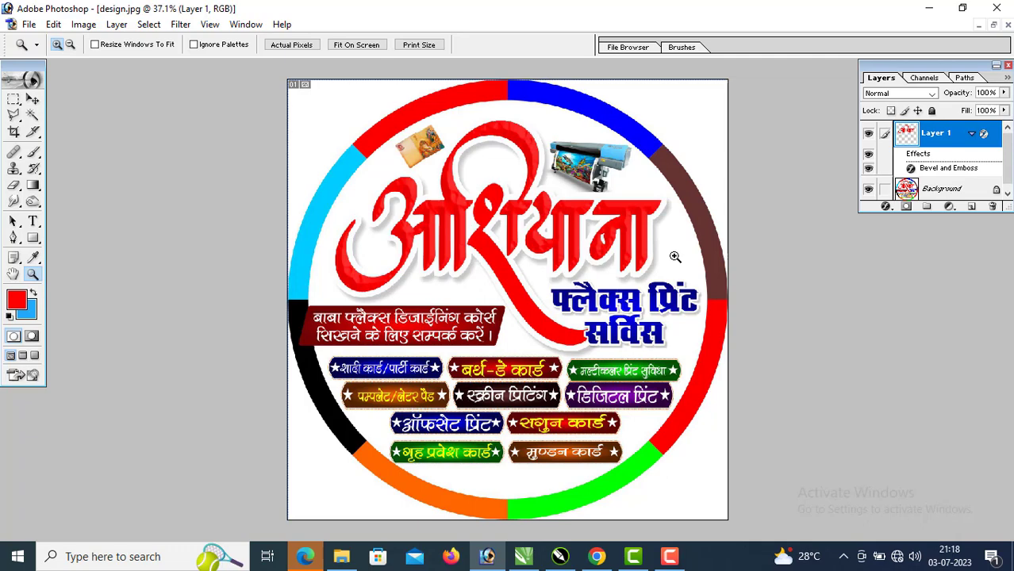
pyautogui.click(671, 558)
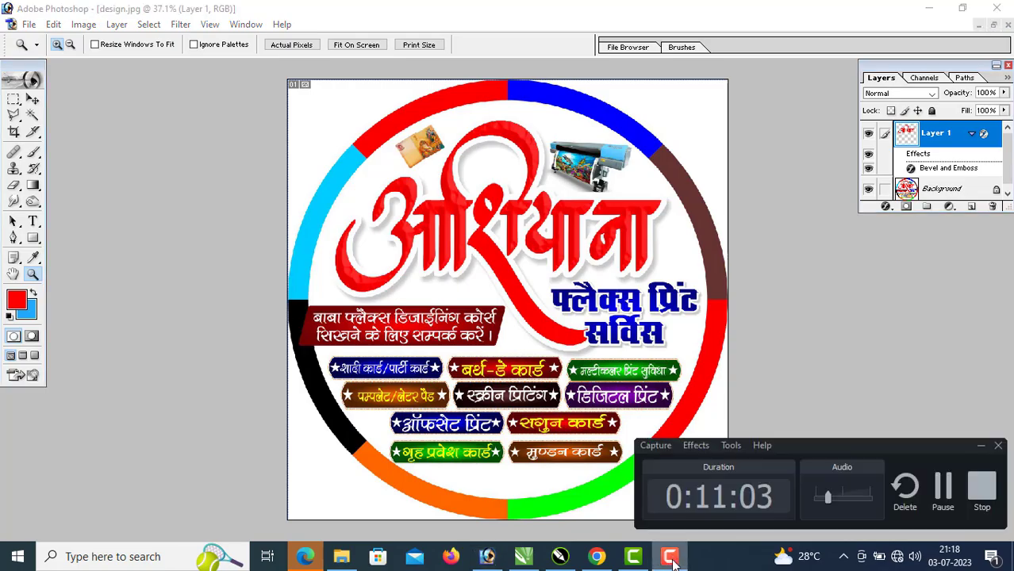